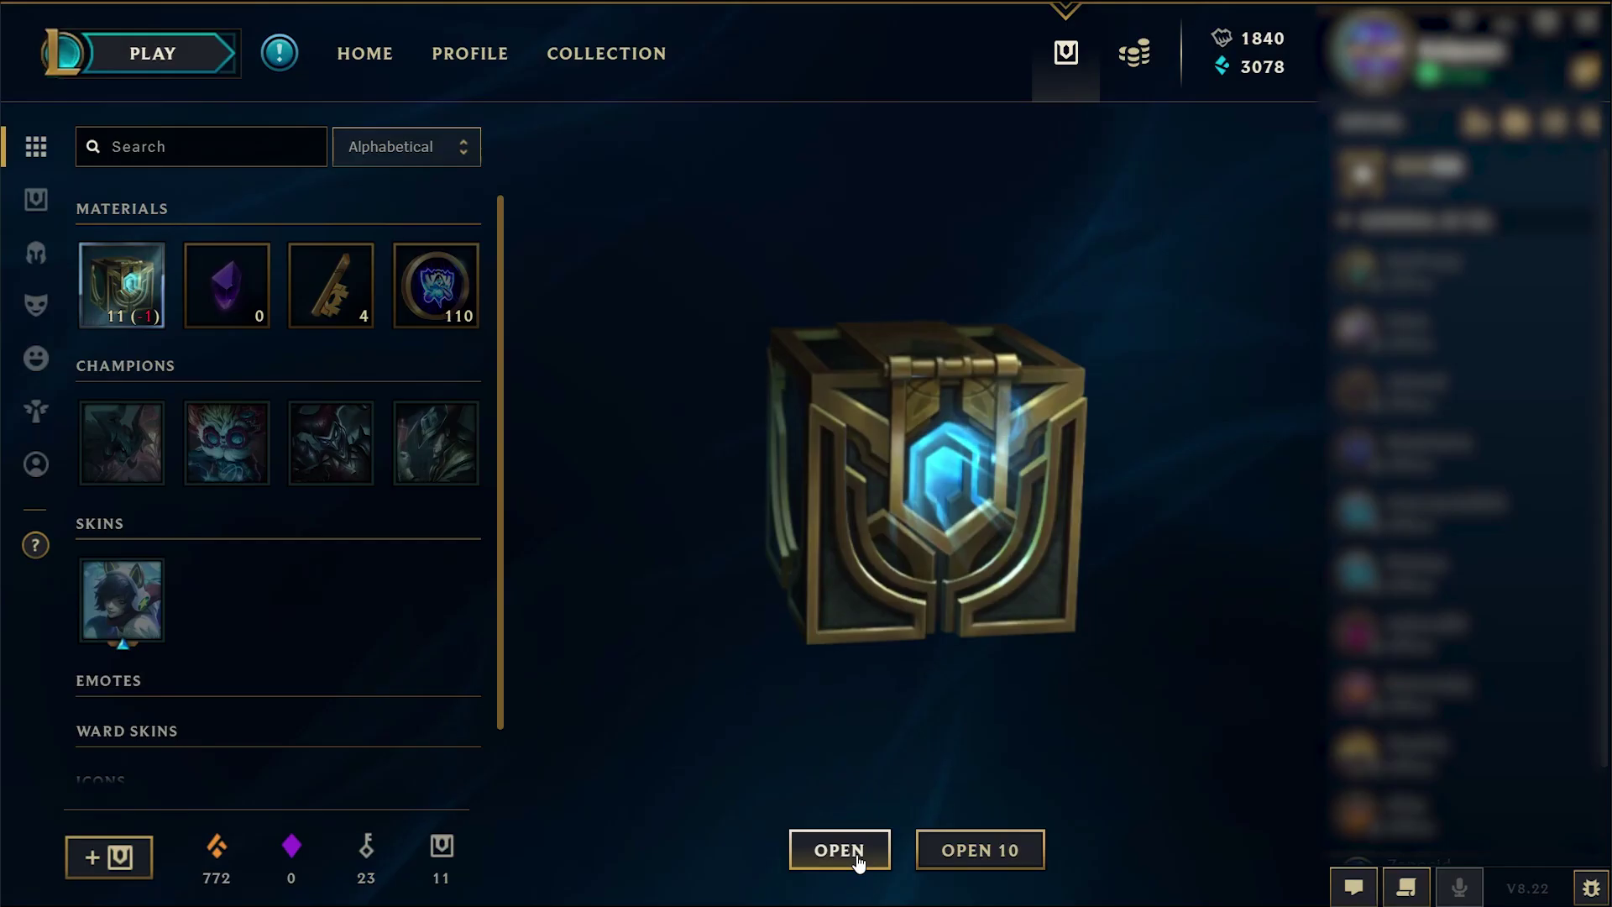
Open two Hextech Chests and loot Challenger Ahri, a Maokai shard and a Hextech Key
left_click(841, 850)
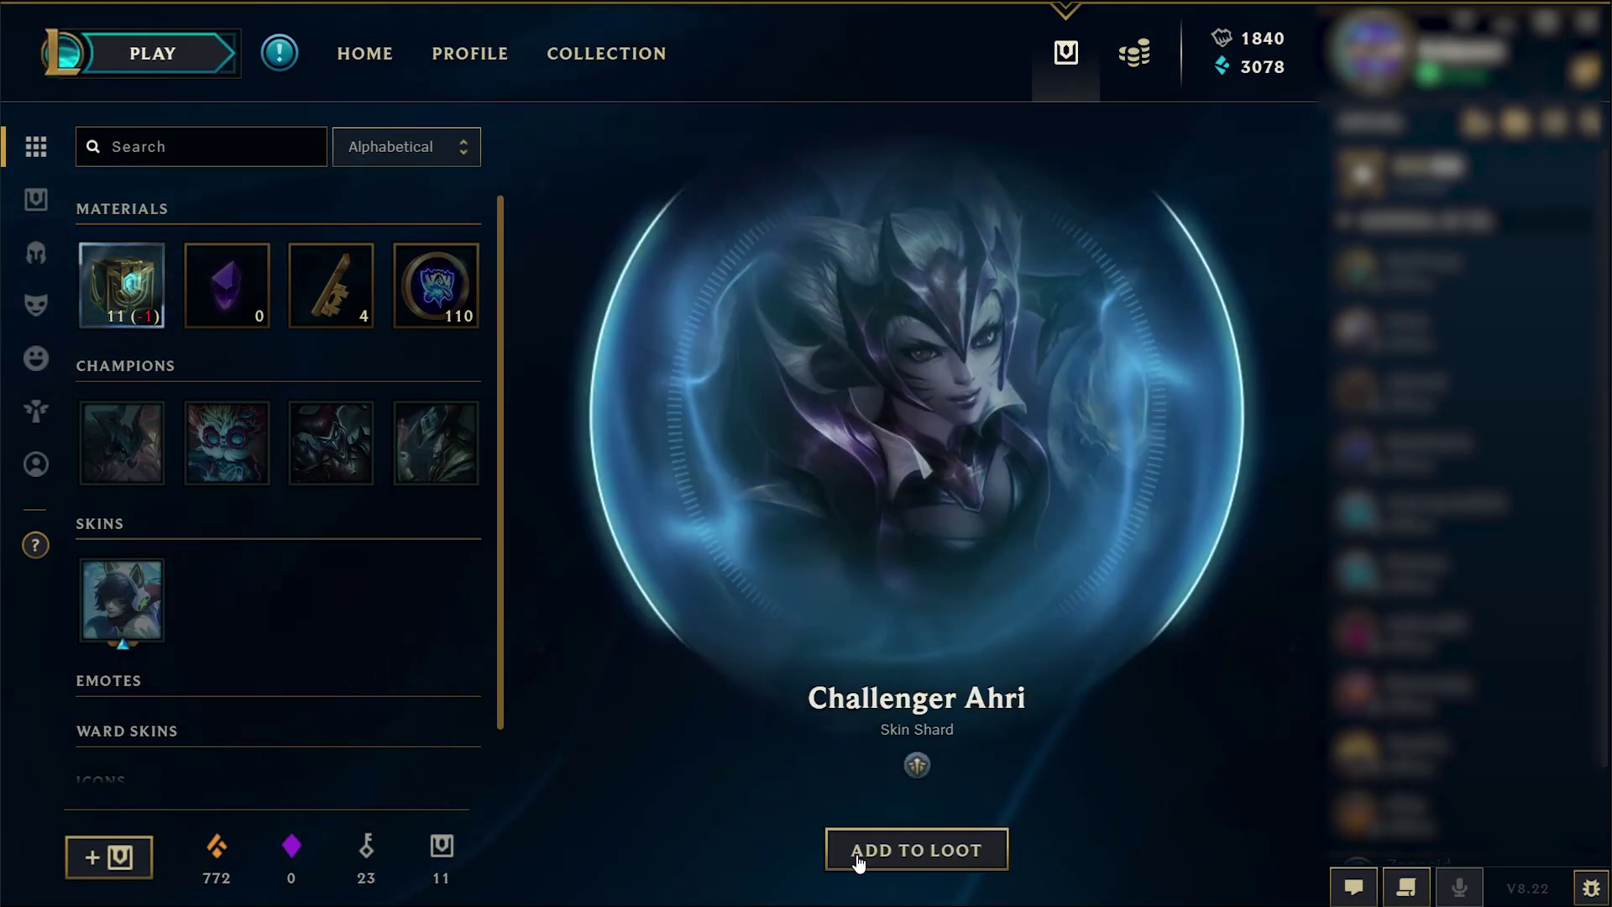
left_click(916, 849)
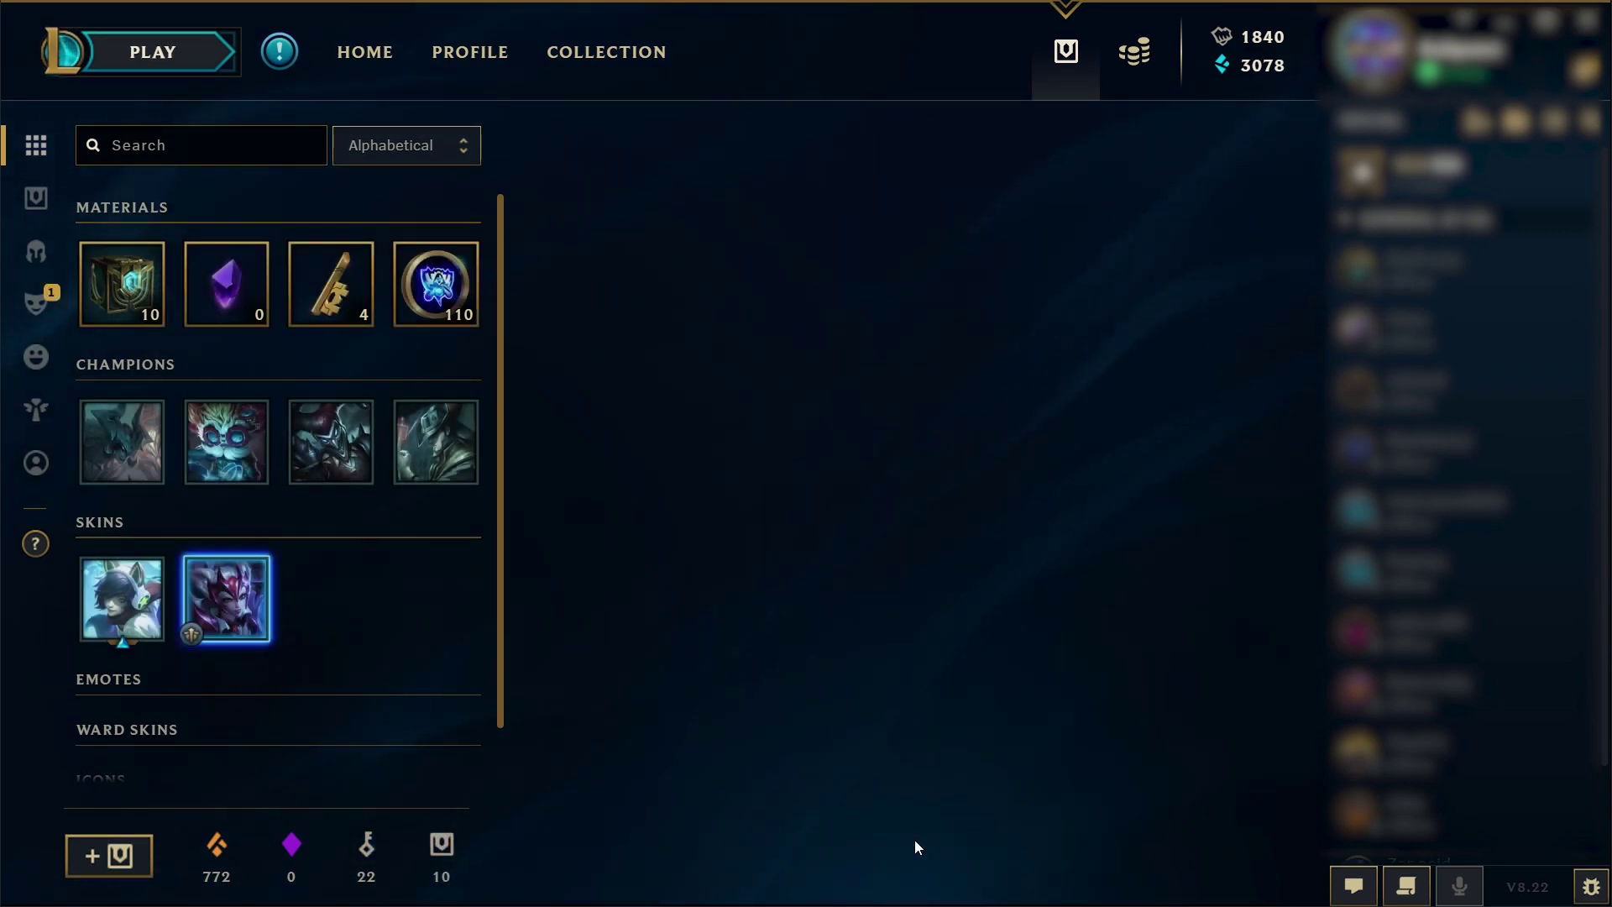
left_click(122, 284)
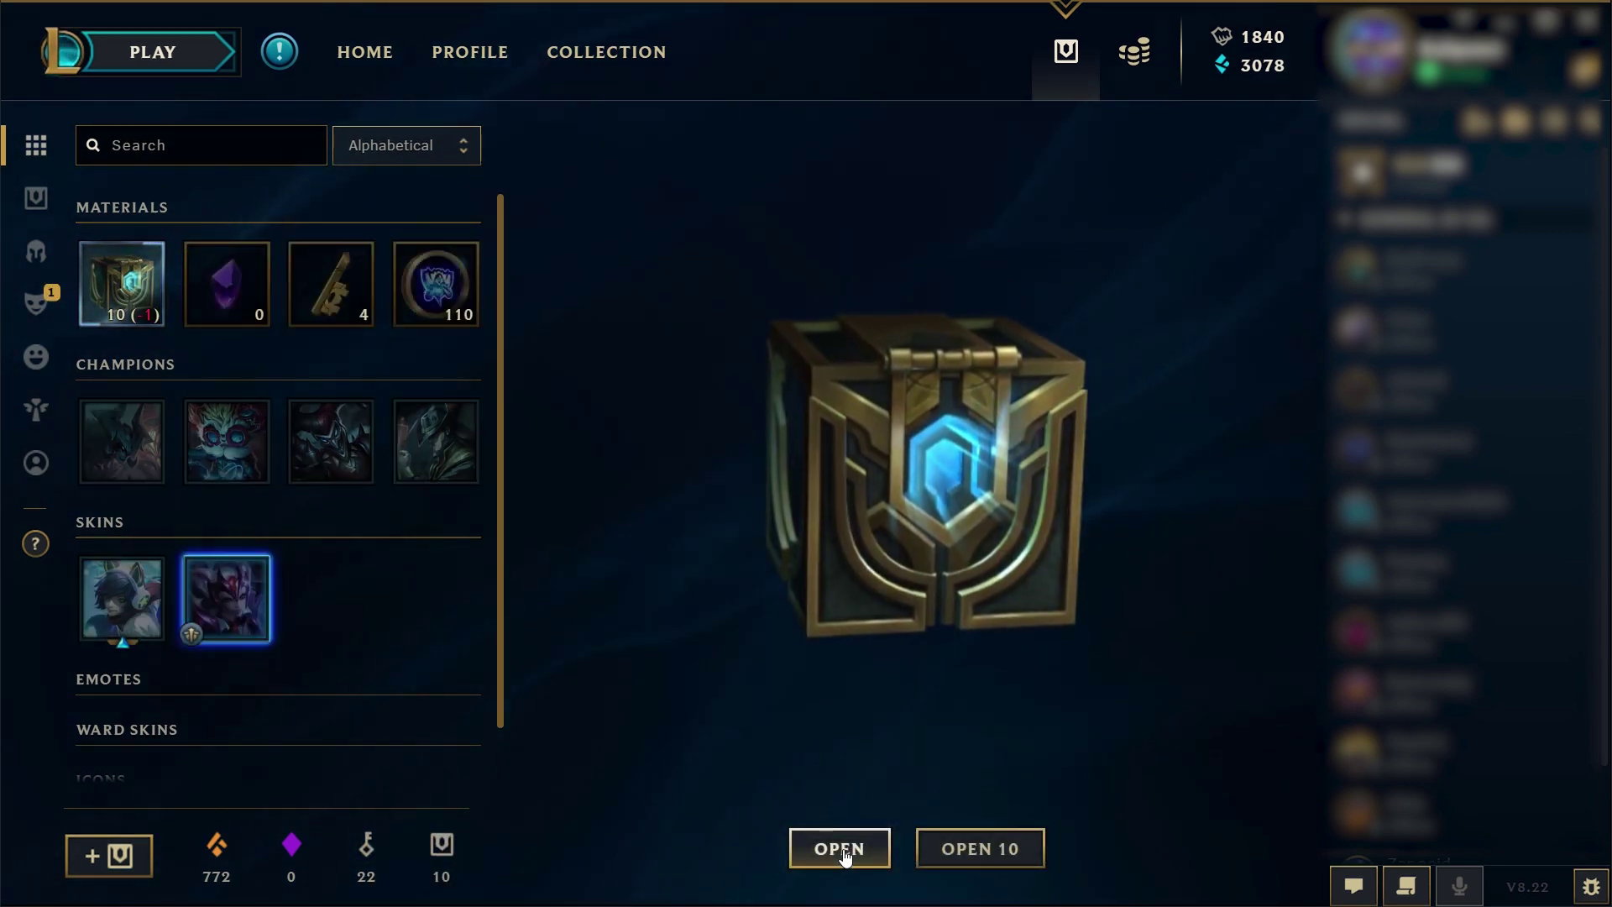
left_click(837, 849)
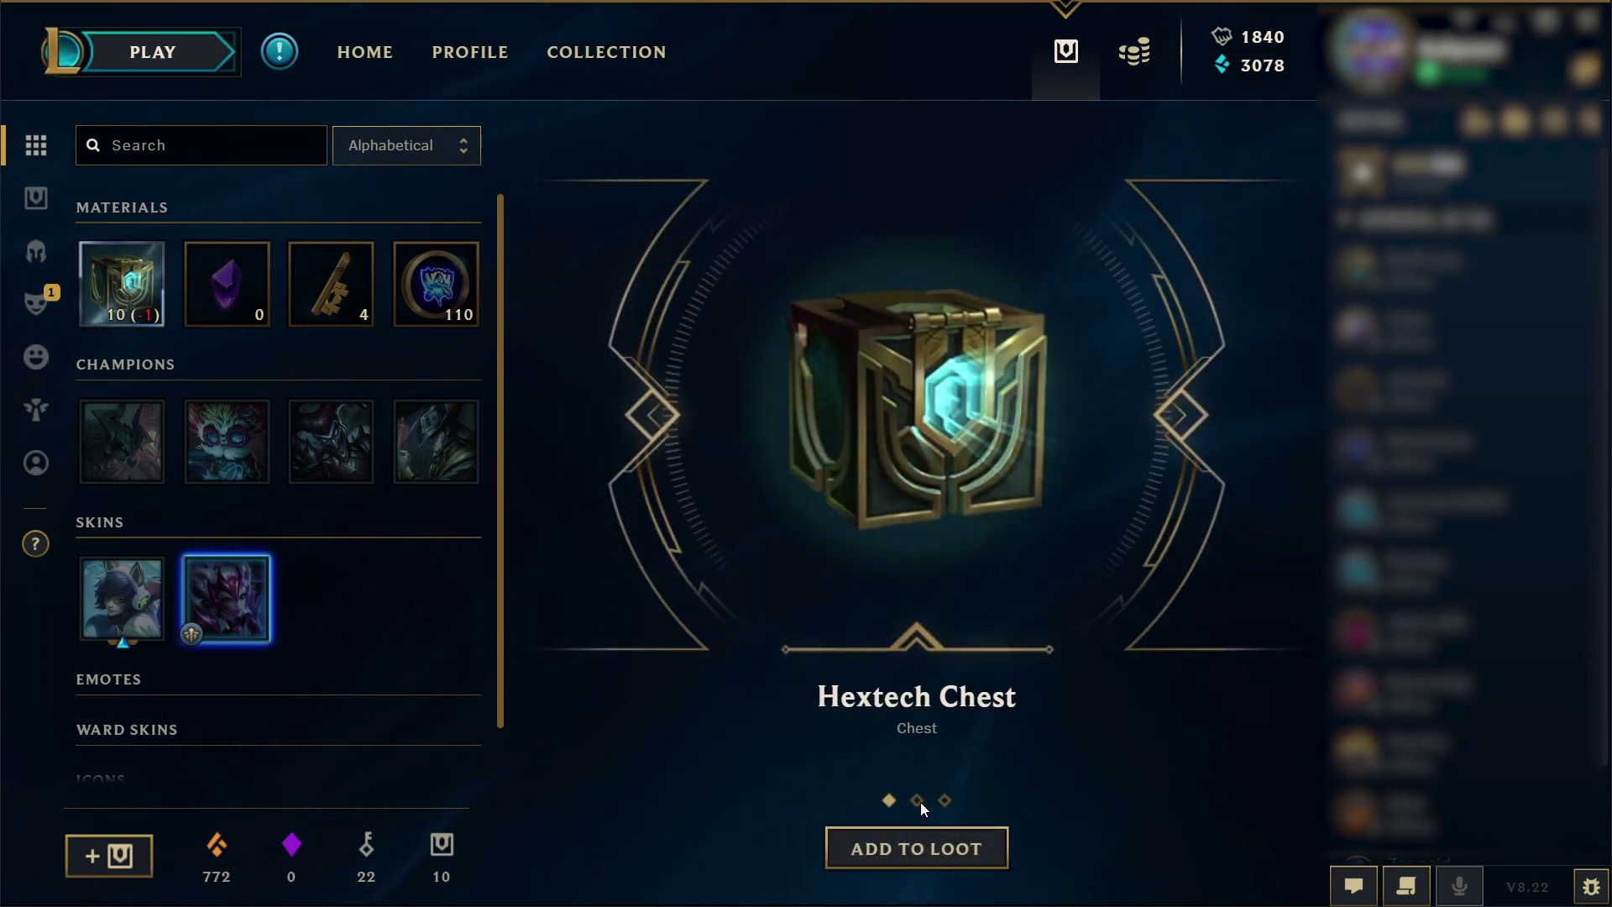
left_click(921, 802)
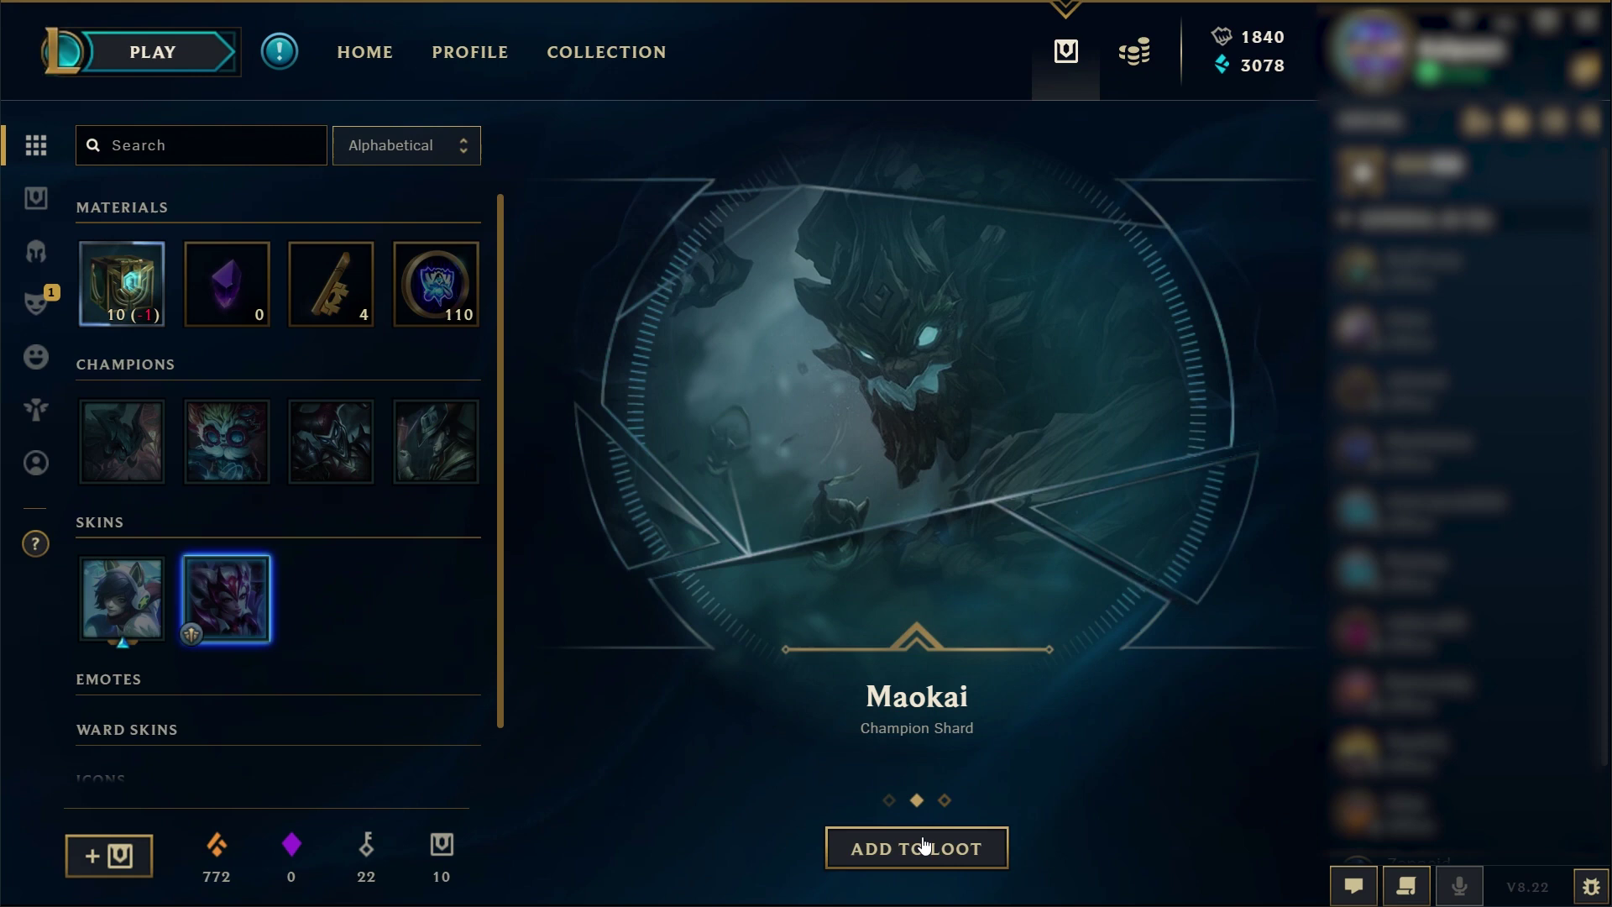
left_click(924, 843)
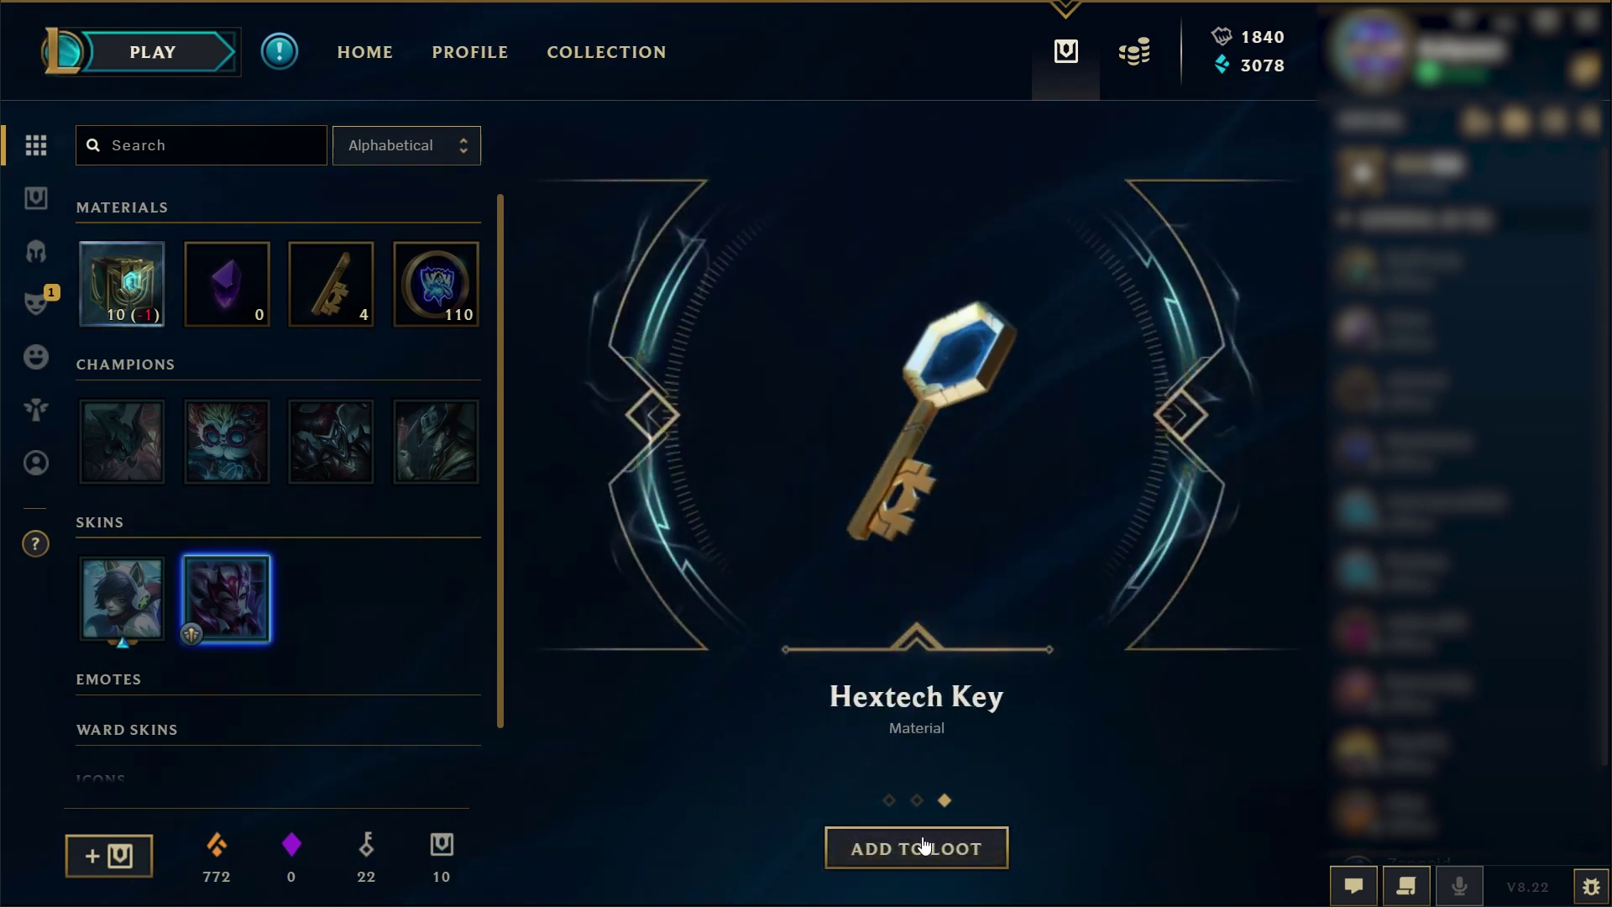
left_click(916, 839)
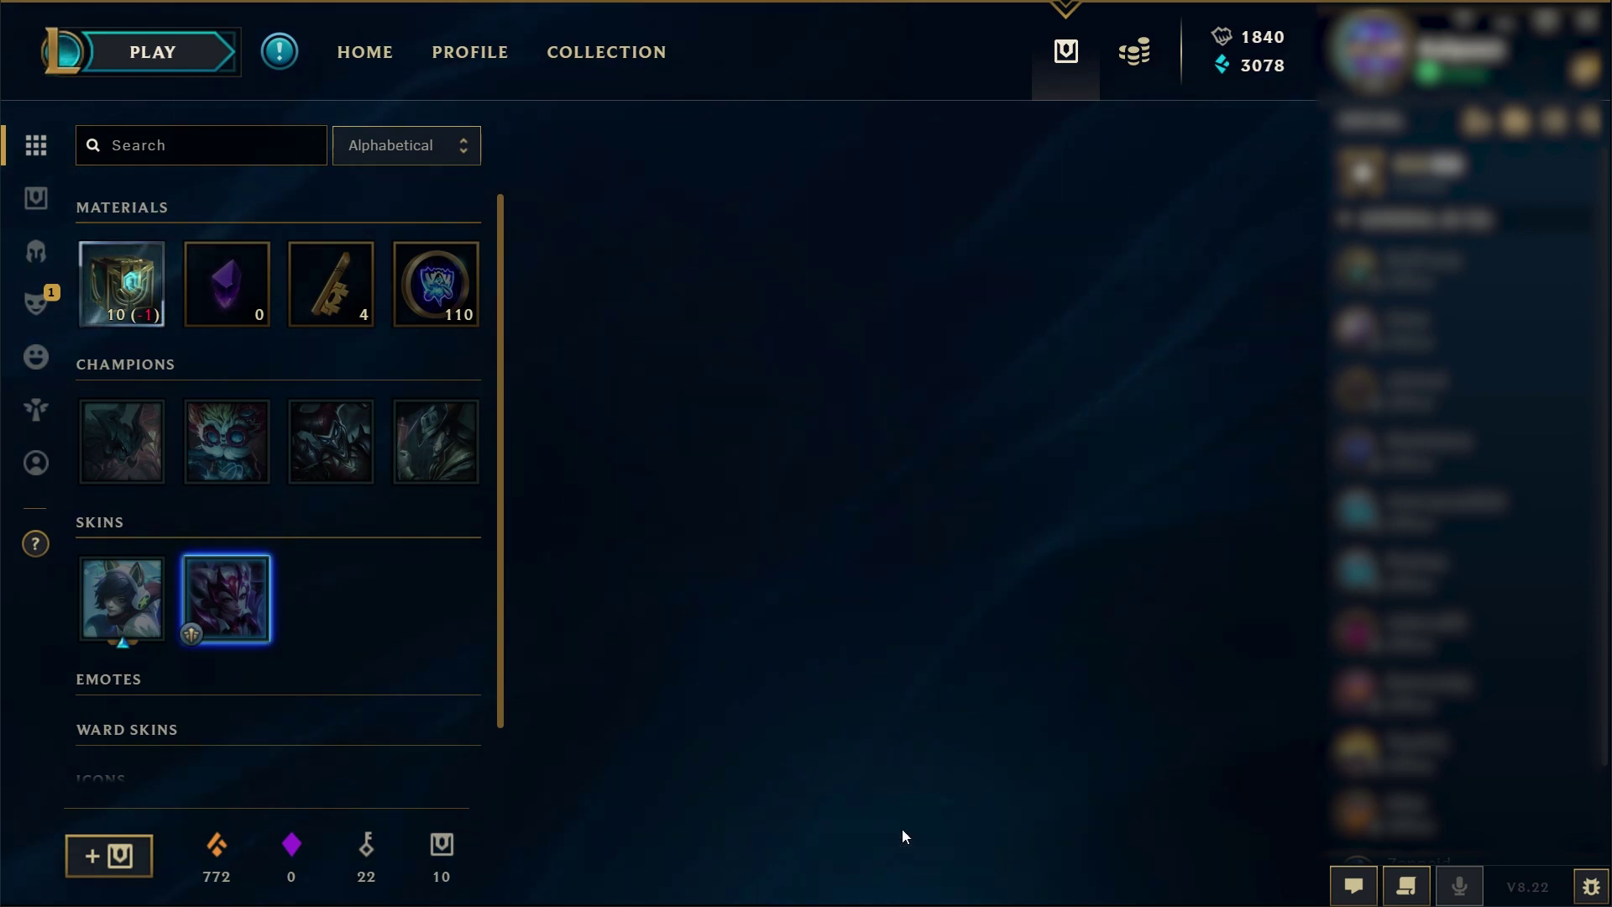
Open two more Hextech Chests and loot the SSG Rakan and Taliyah shards
left_click(121, 282)
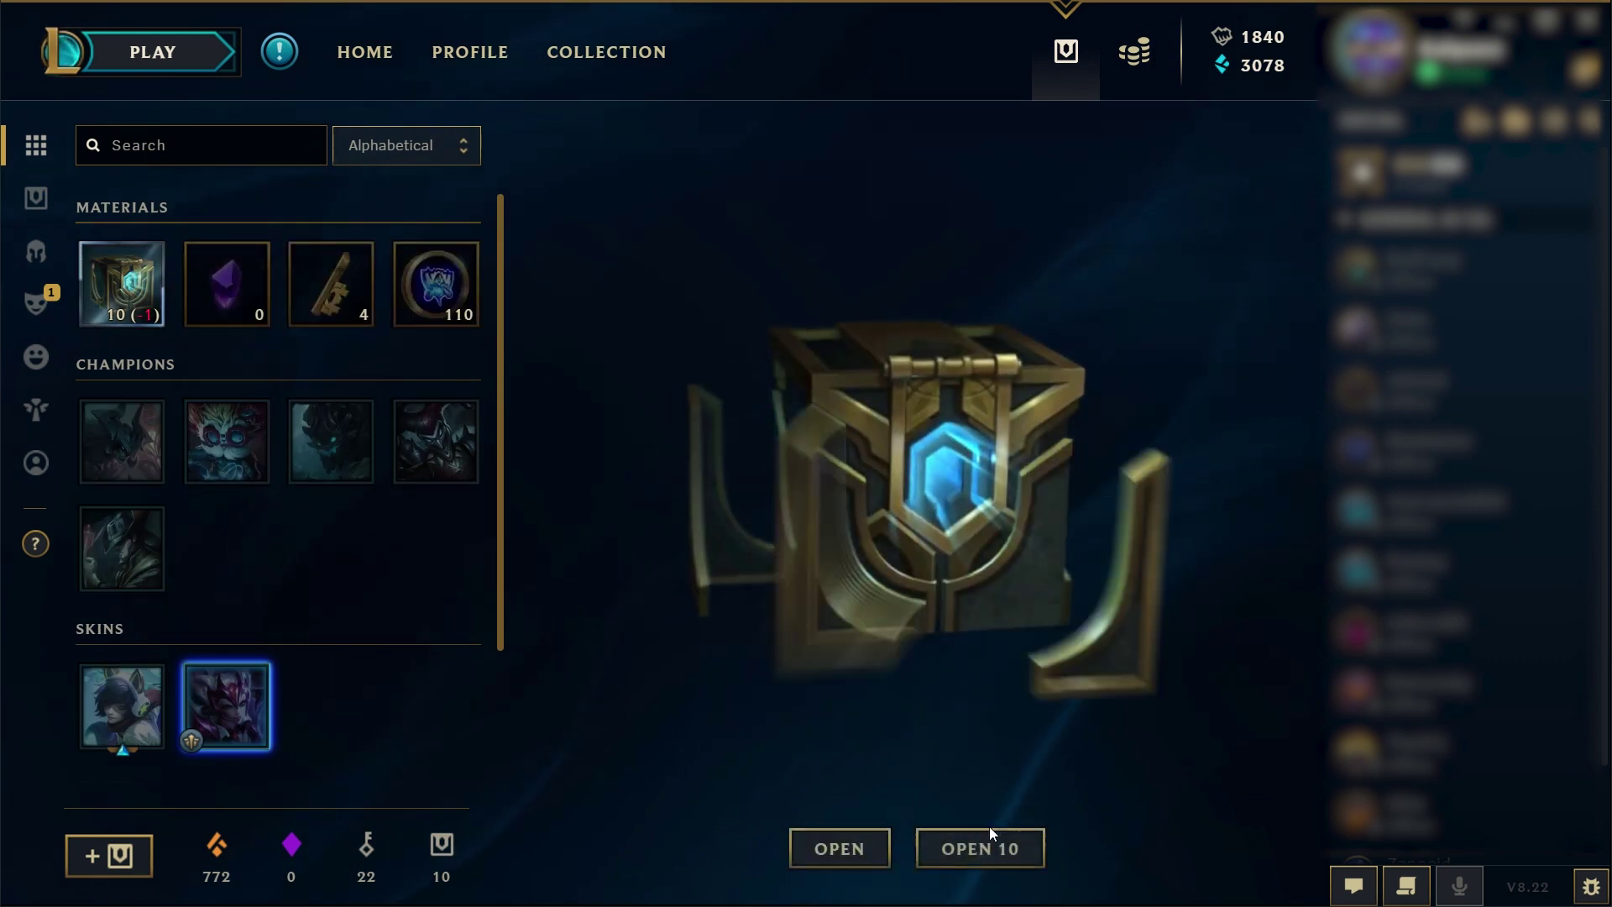
left_click(837, 844)
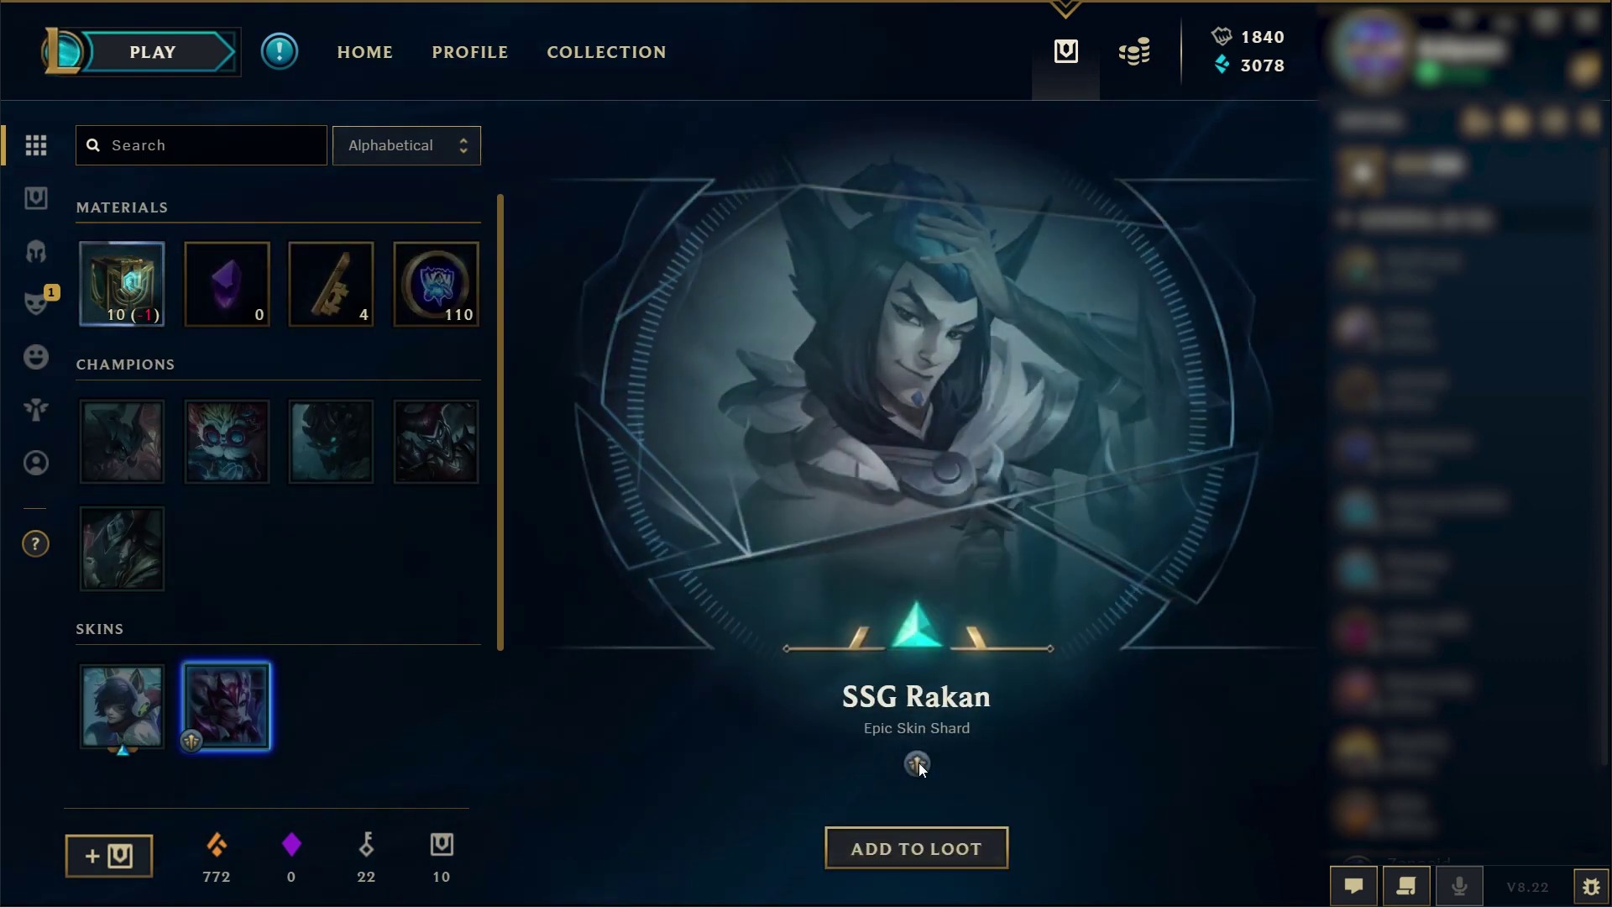
left_click(916, 849)
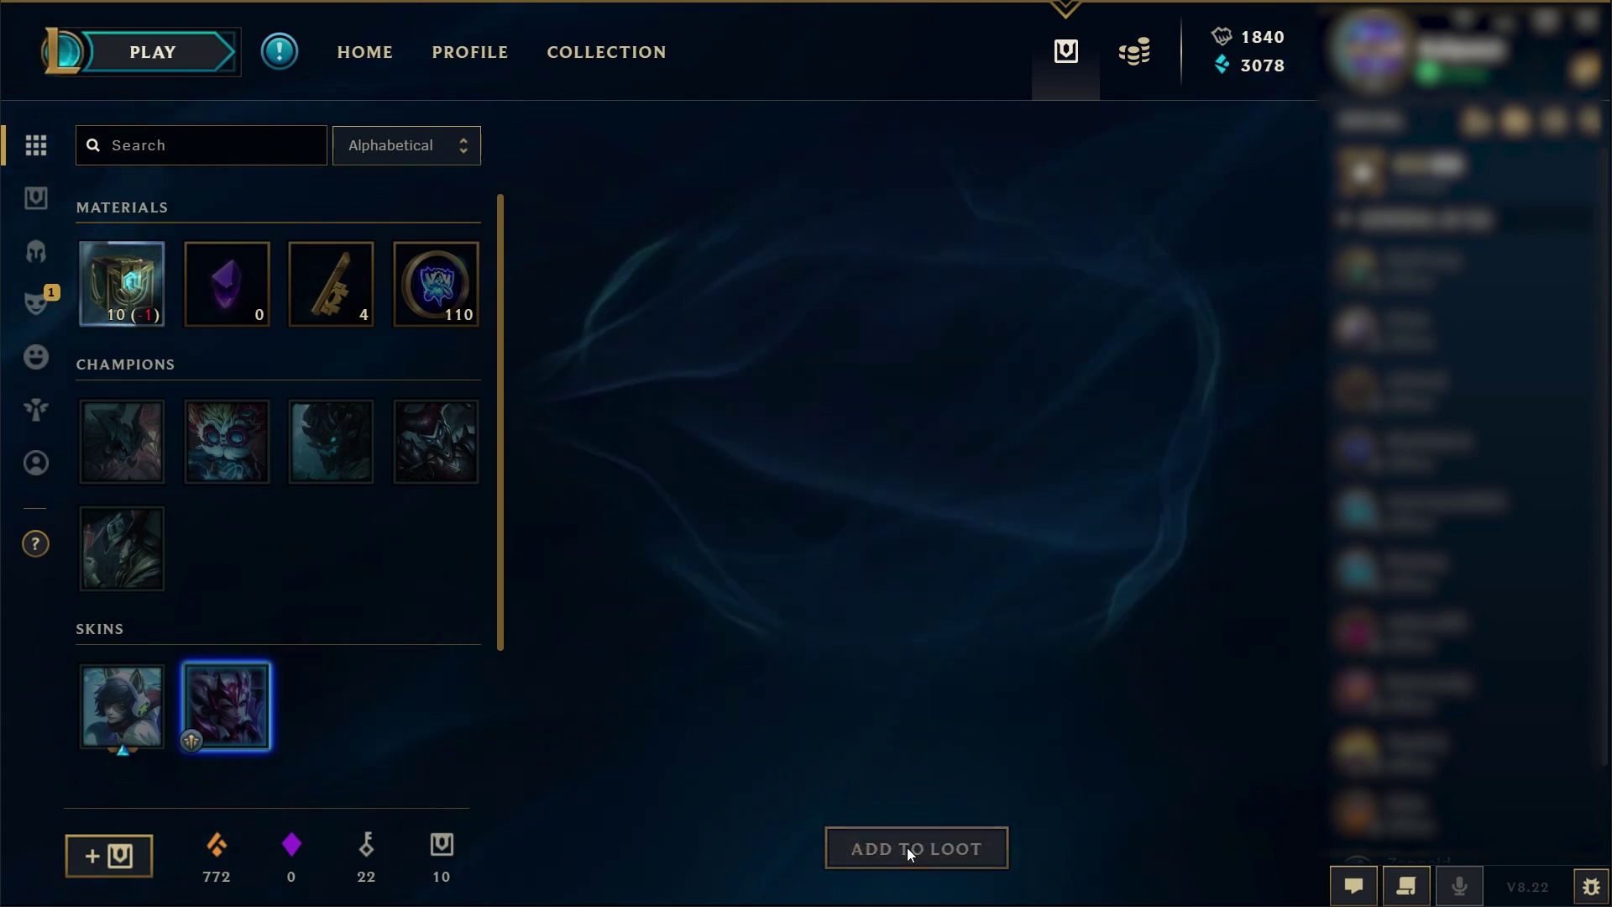
left_click(122, 283)
left_click(842, 846)
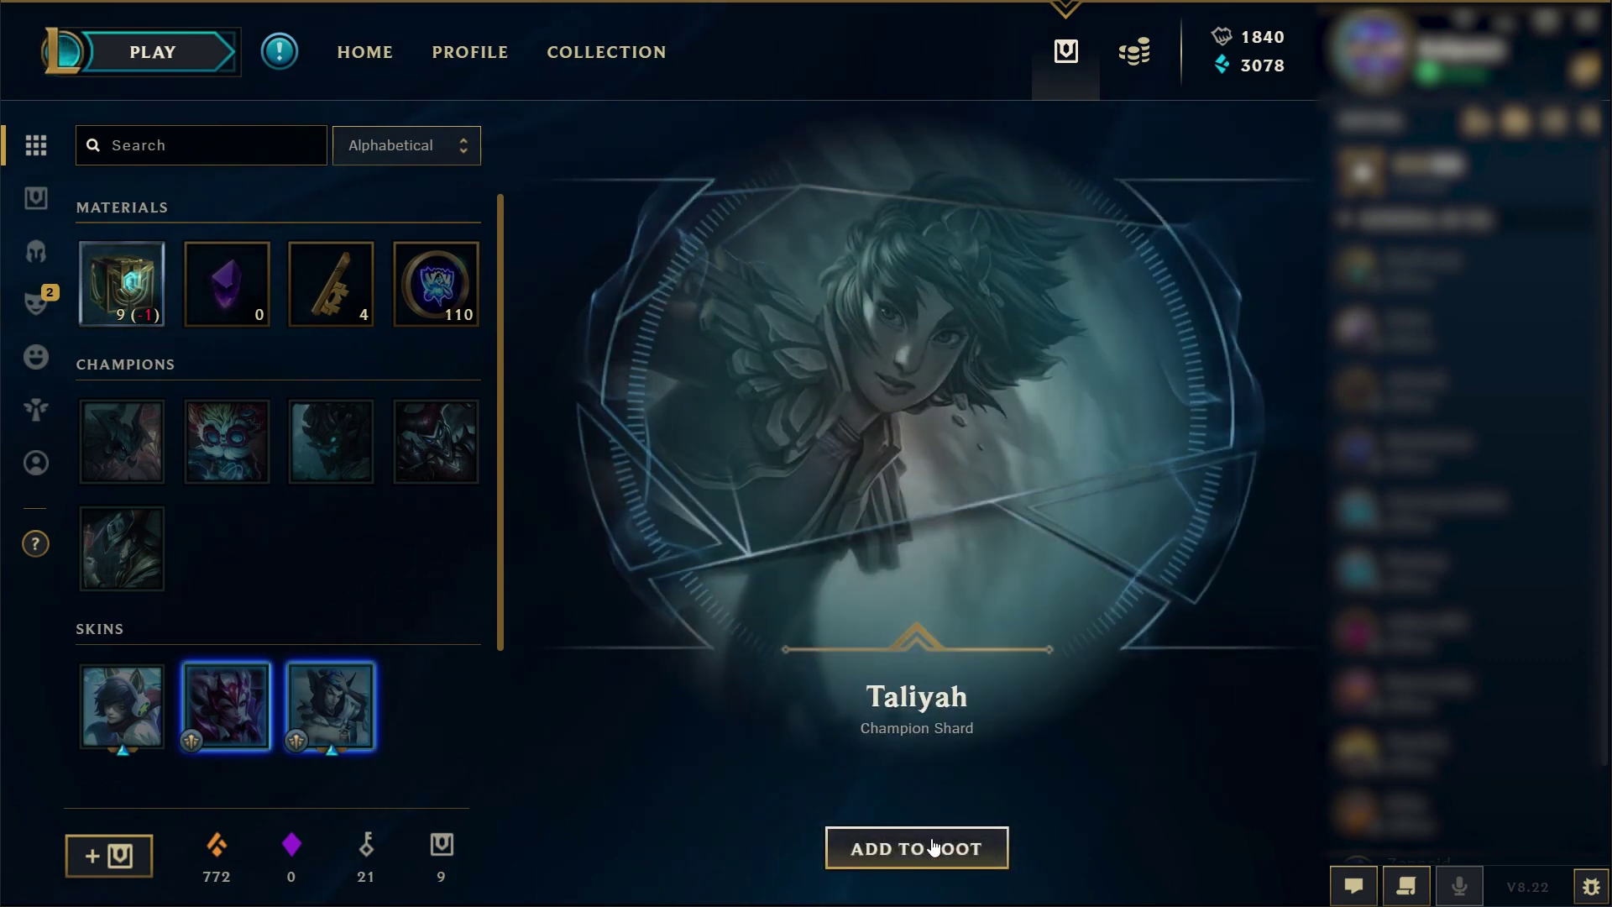
left_click(926, 849)
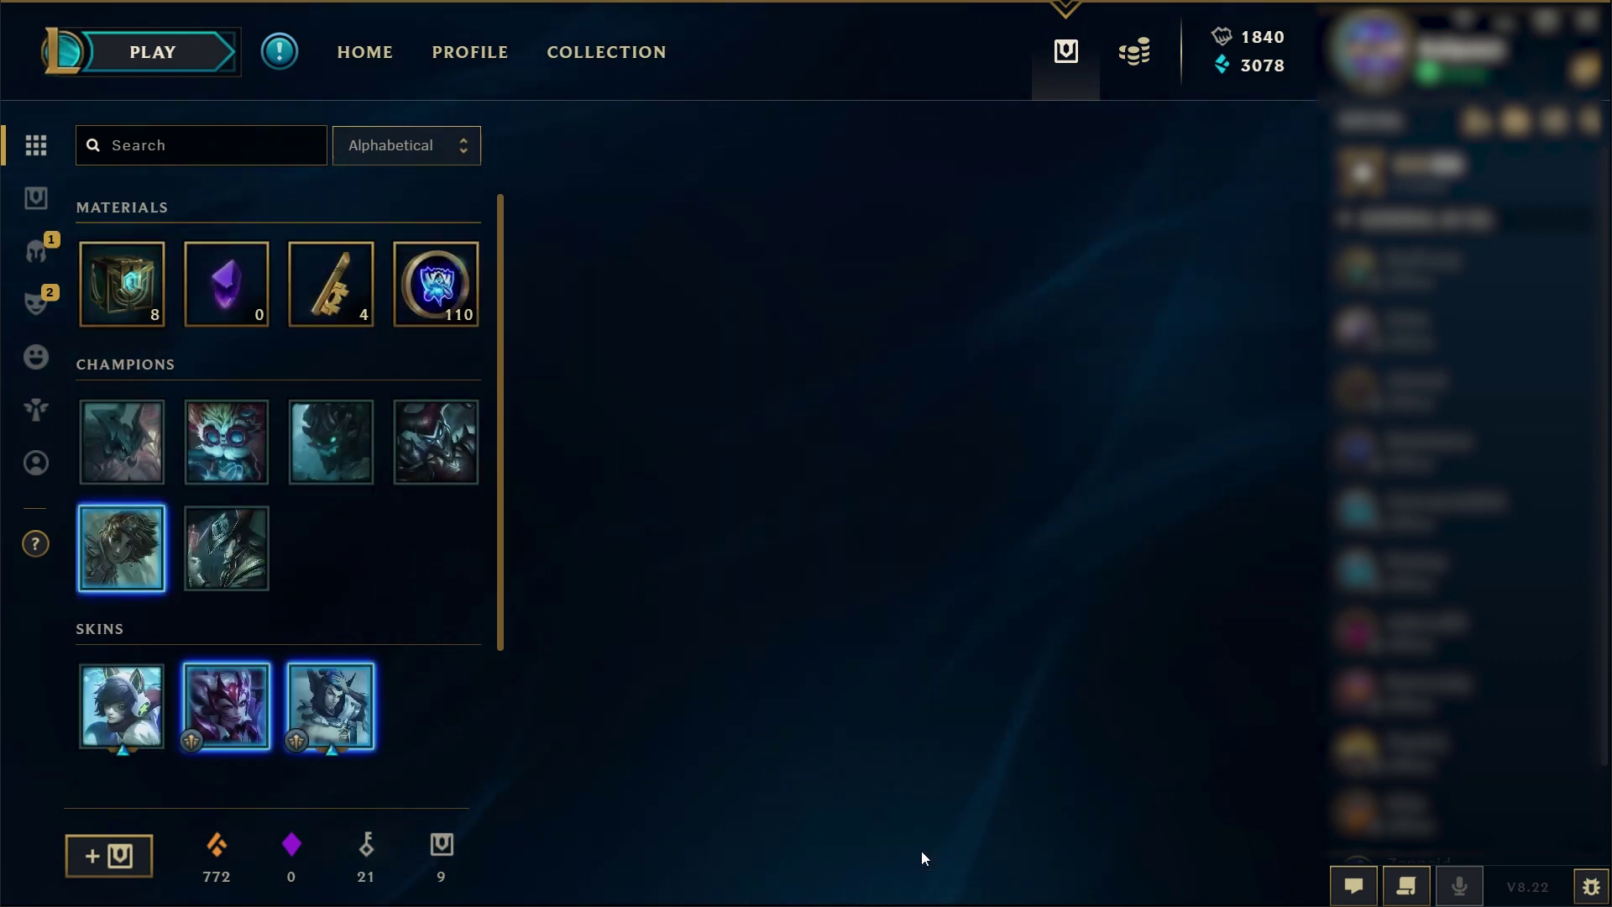
Open a Hextech Chest yielding Riggle Ward, a Hextech Key and orange essence
left_click(122, 283)
left_click(845, 848)
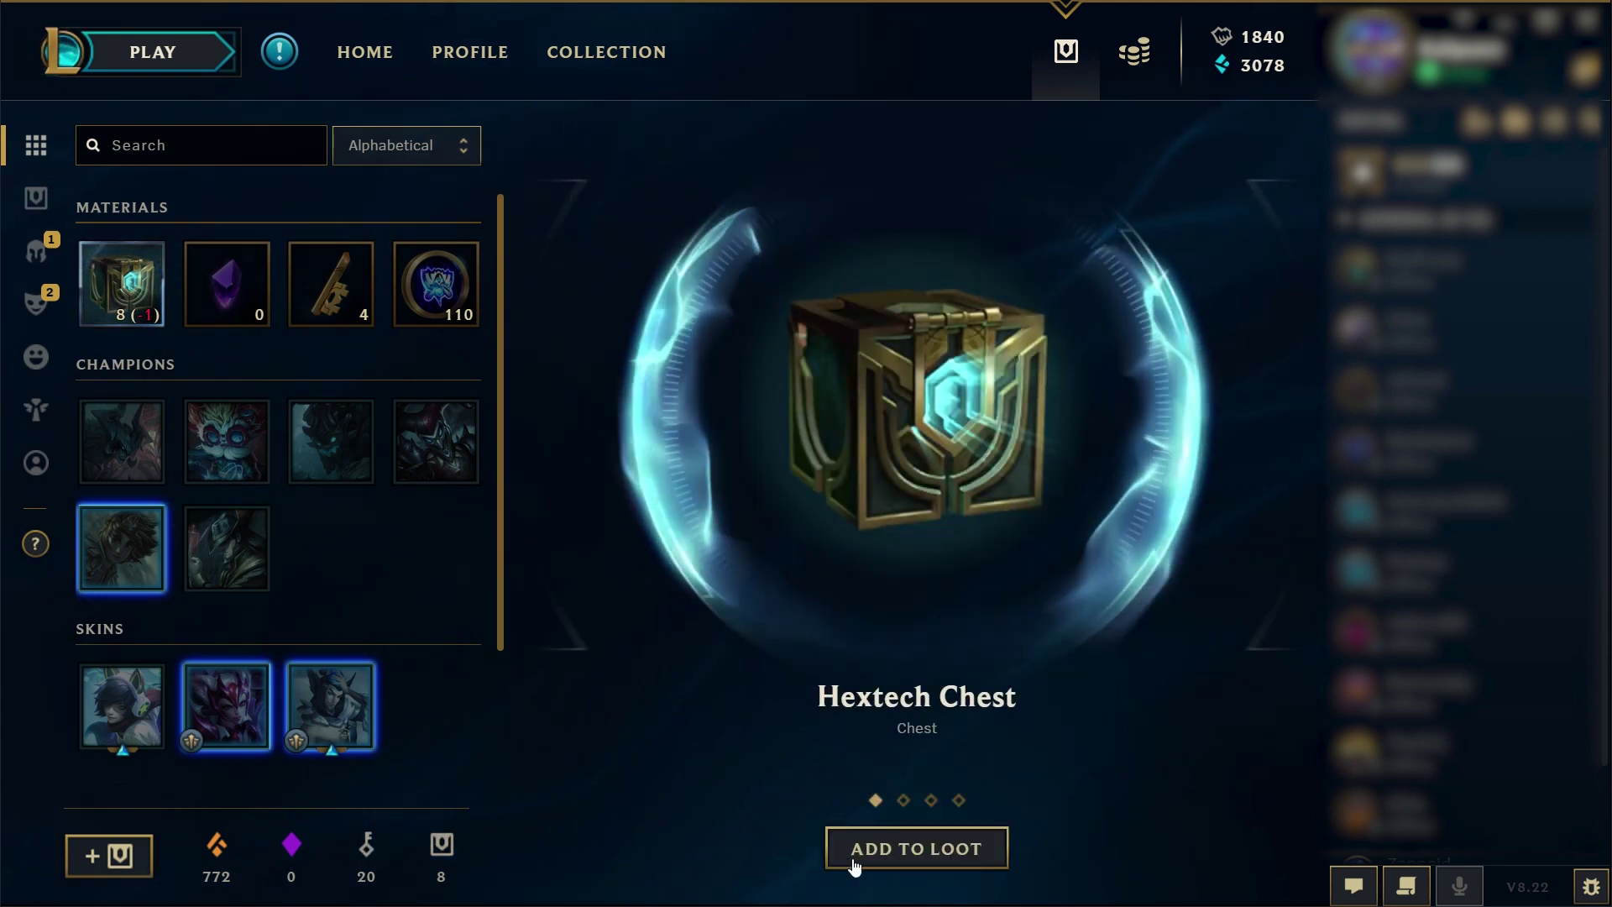
left_click(855, 868)
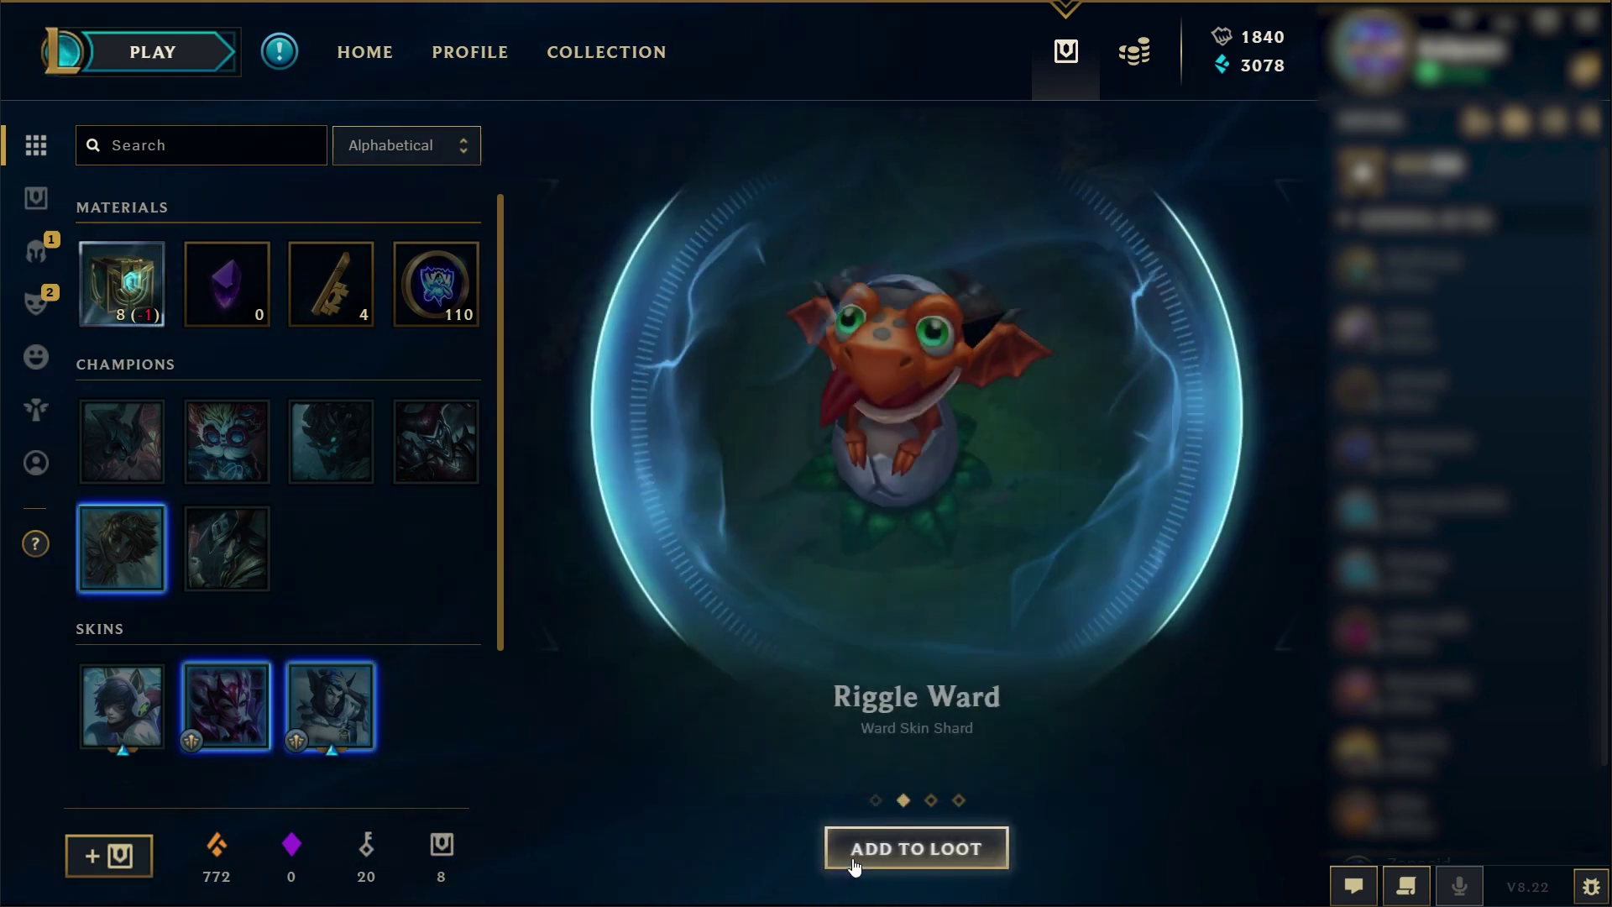
left_click(854, 866)
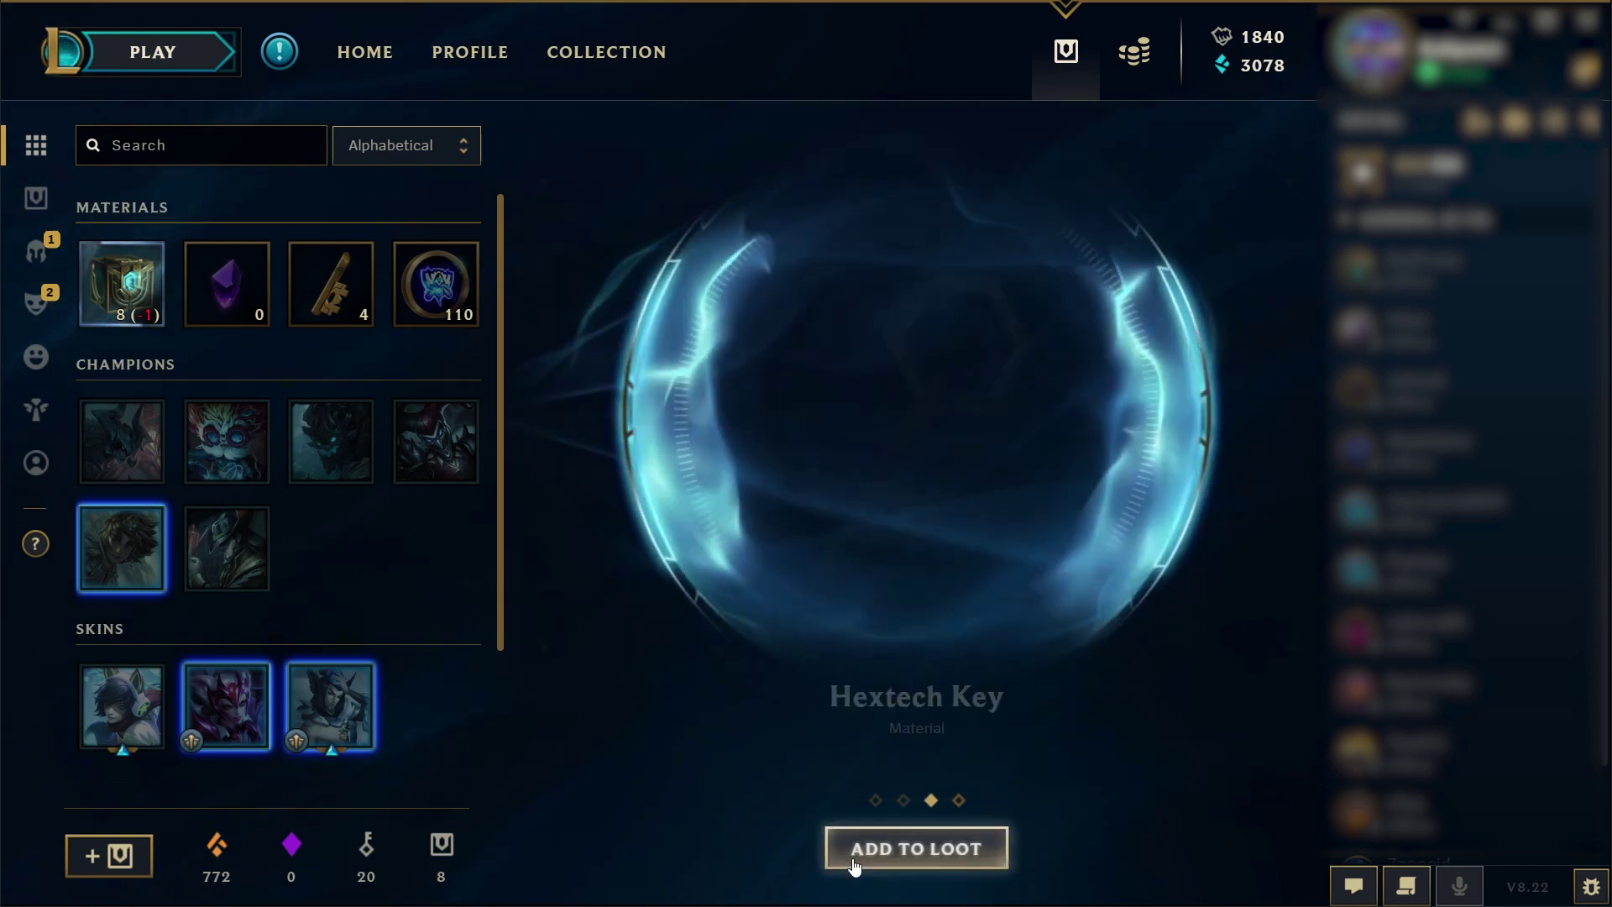
left_click(855, 867)
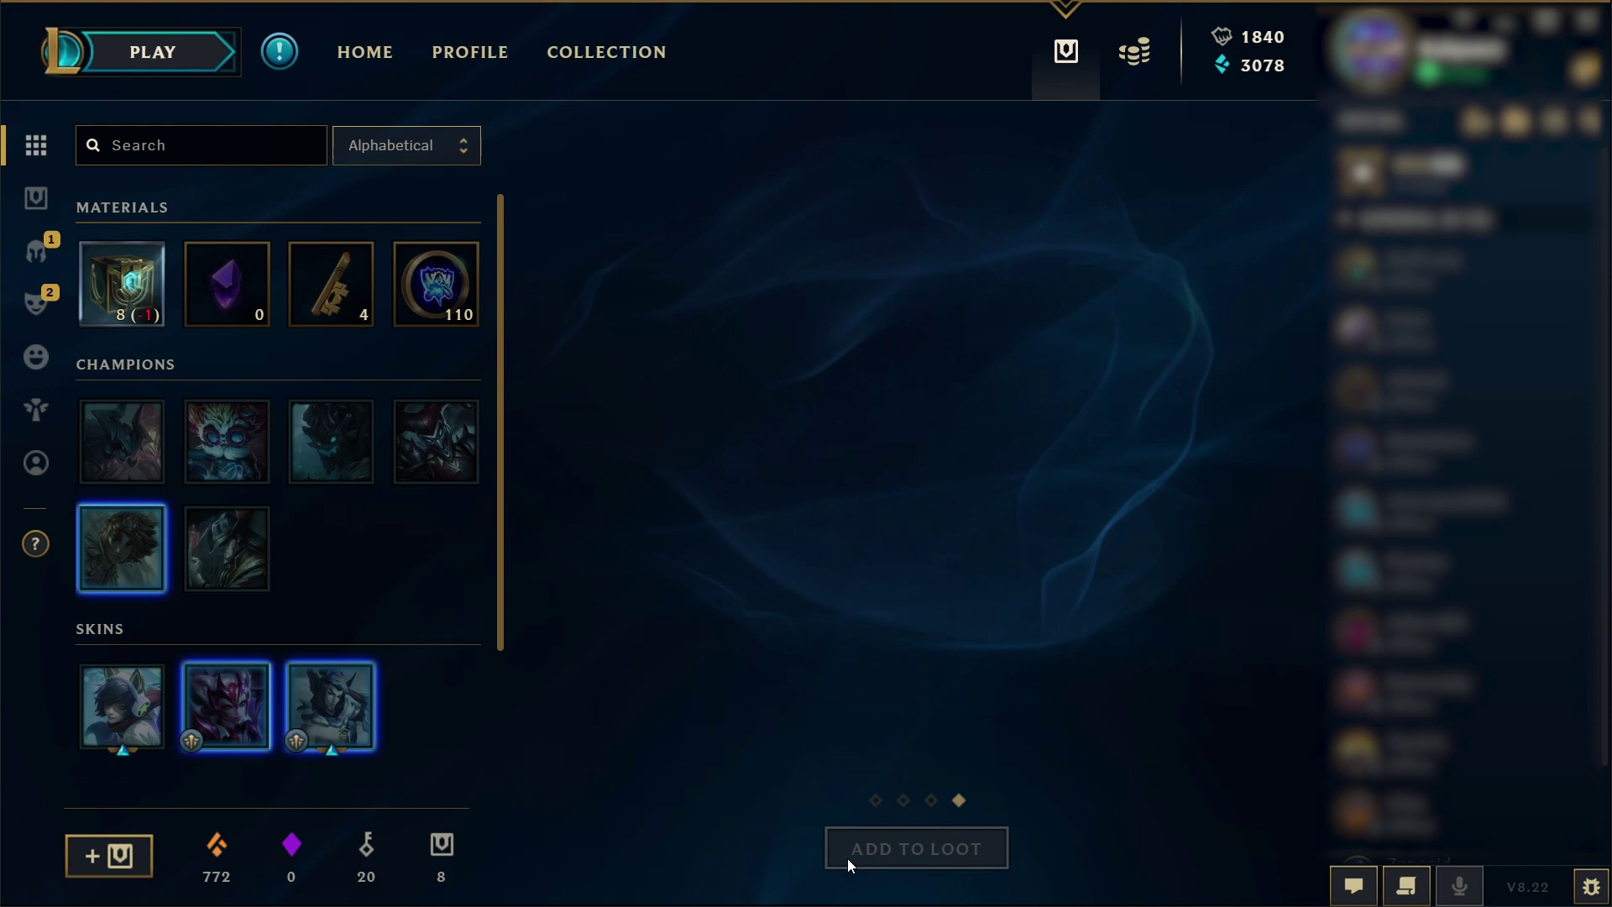
left_click(121, 284)
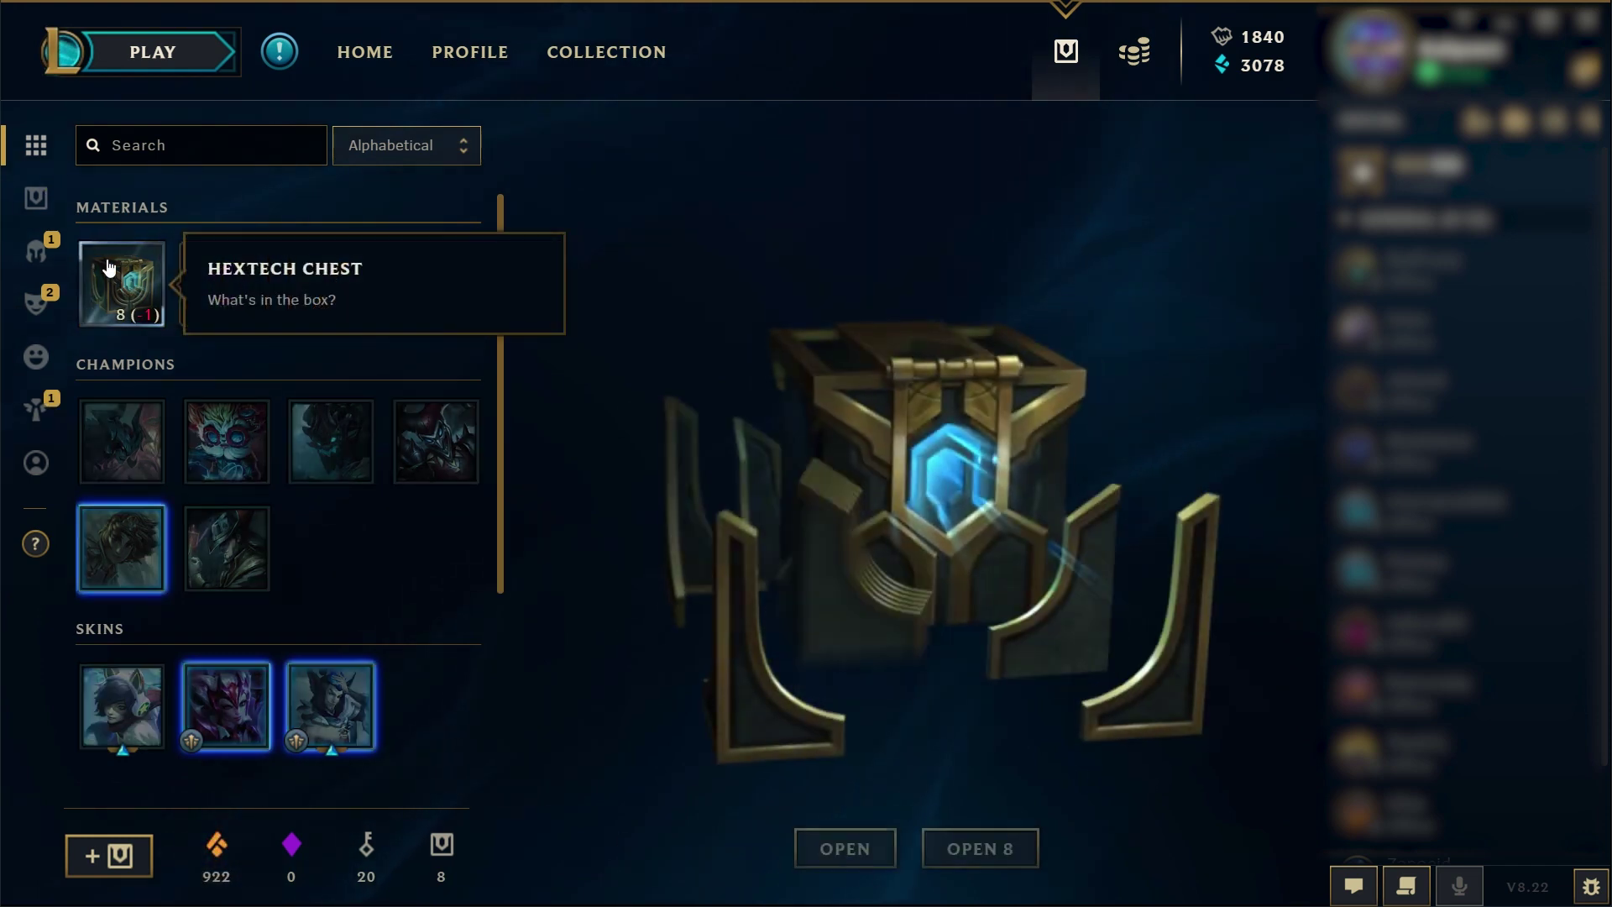
Open a chest to loot the Mecha Zero Sion shard, then open one more chest
left_click(828, 849)
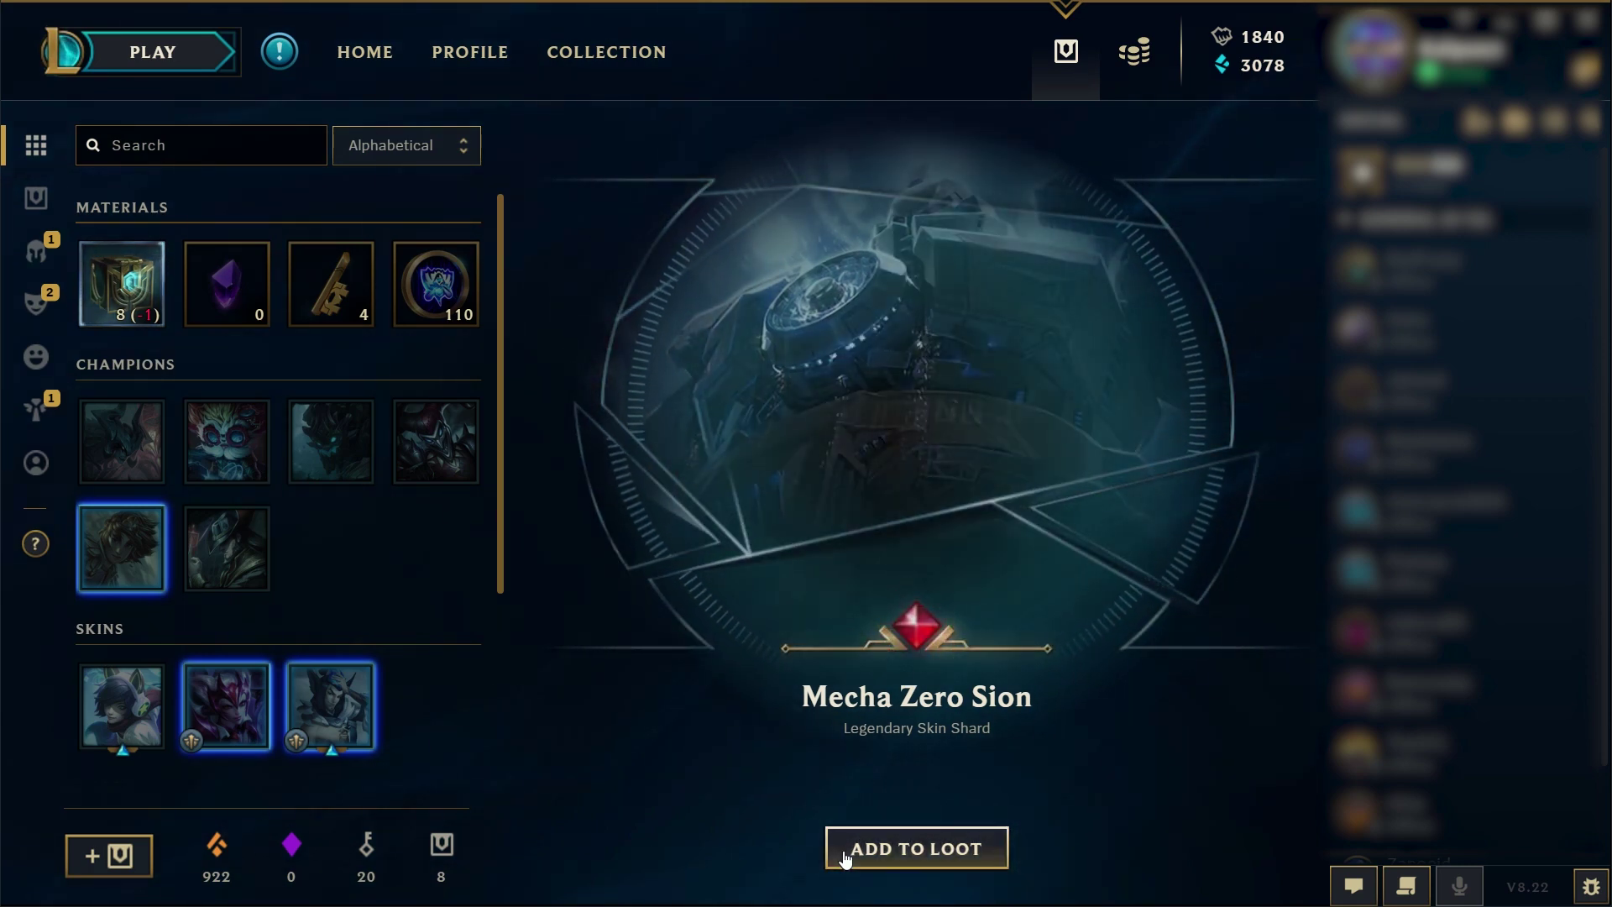
left_click(943, 848)
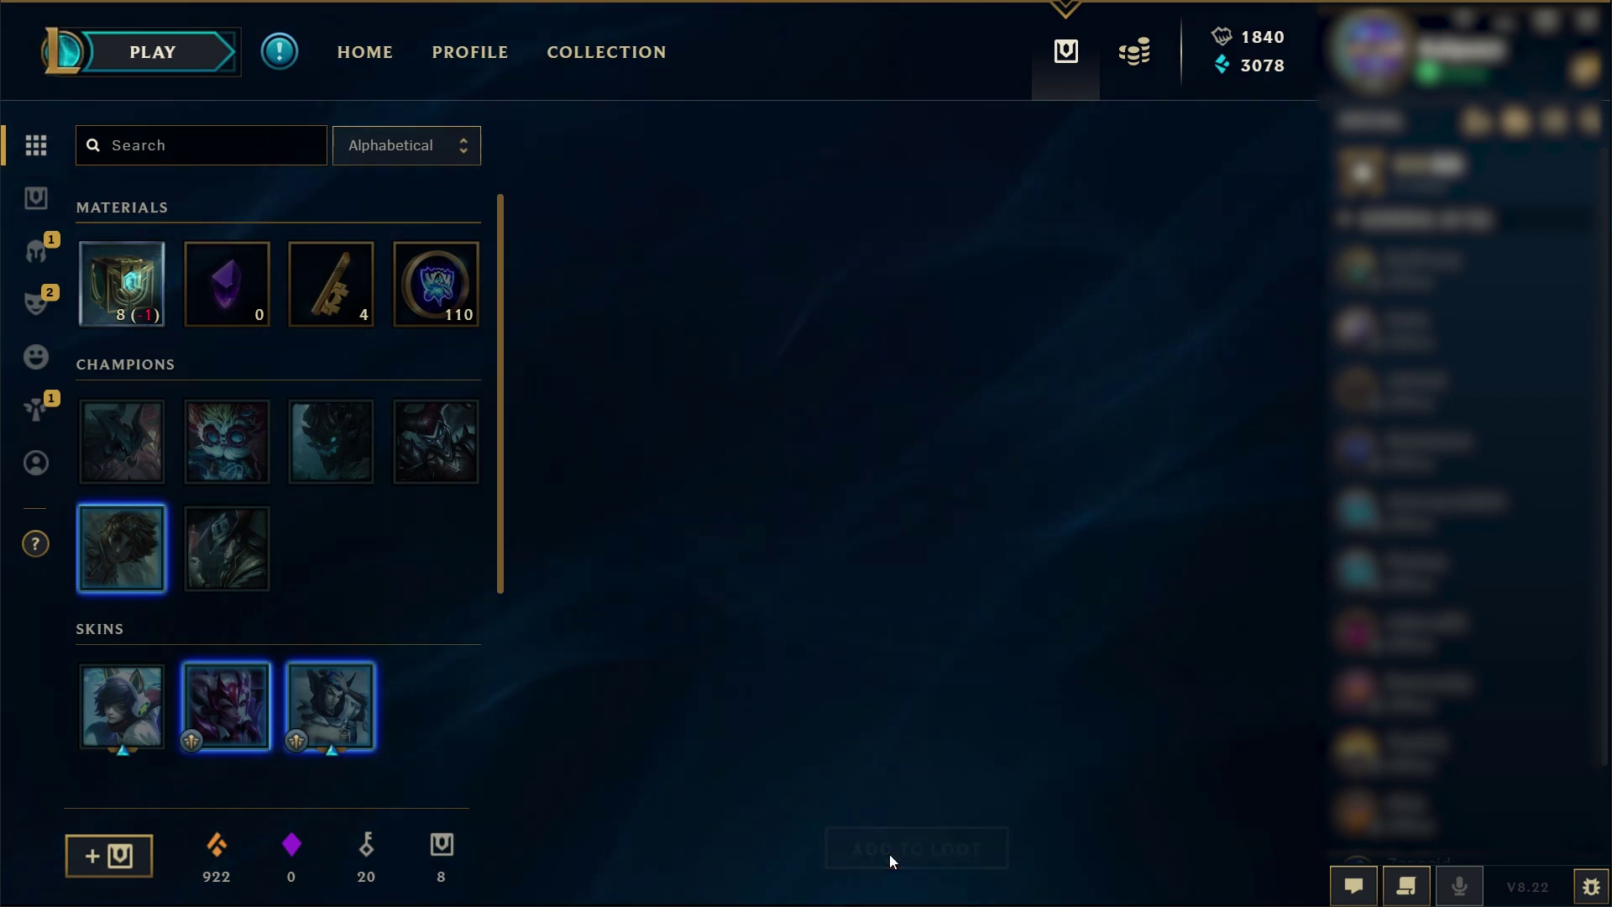
left_click(441, 846)
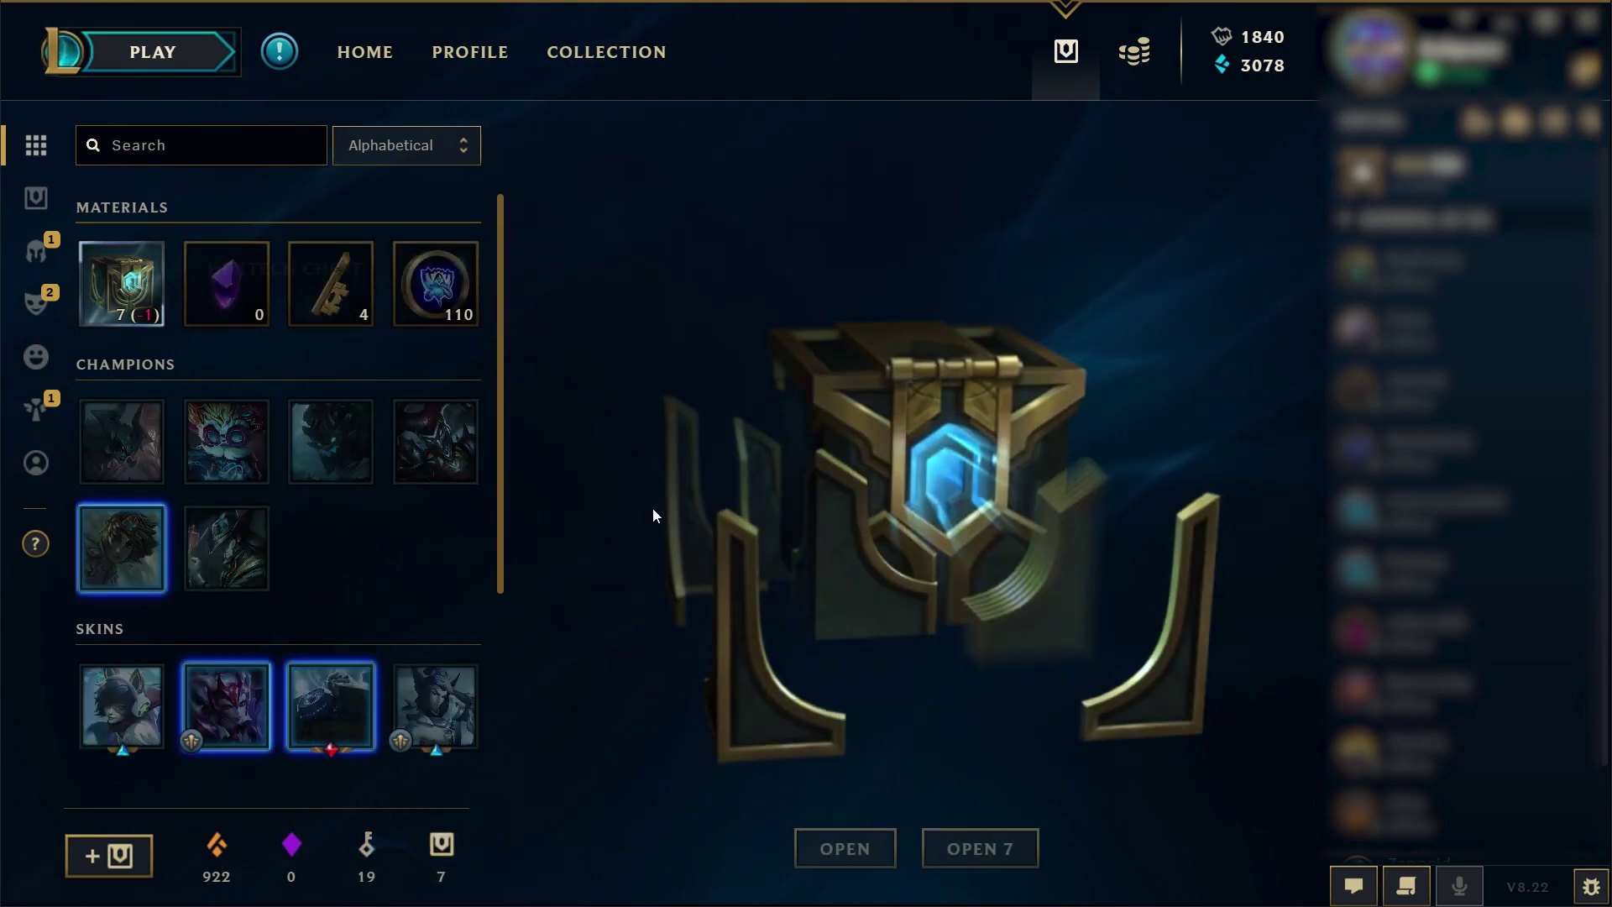
left_click(846, 848)
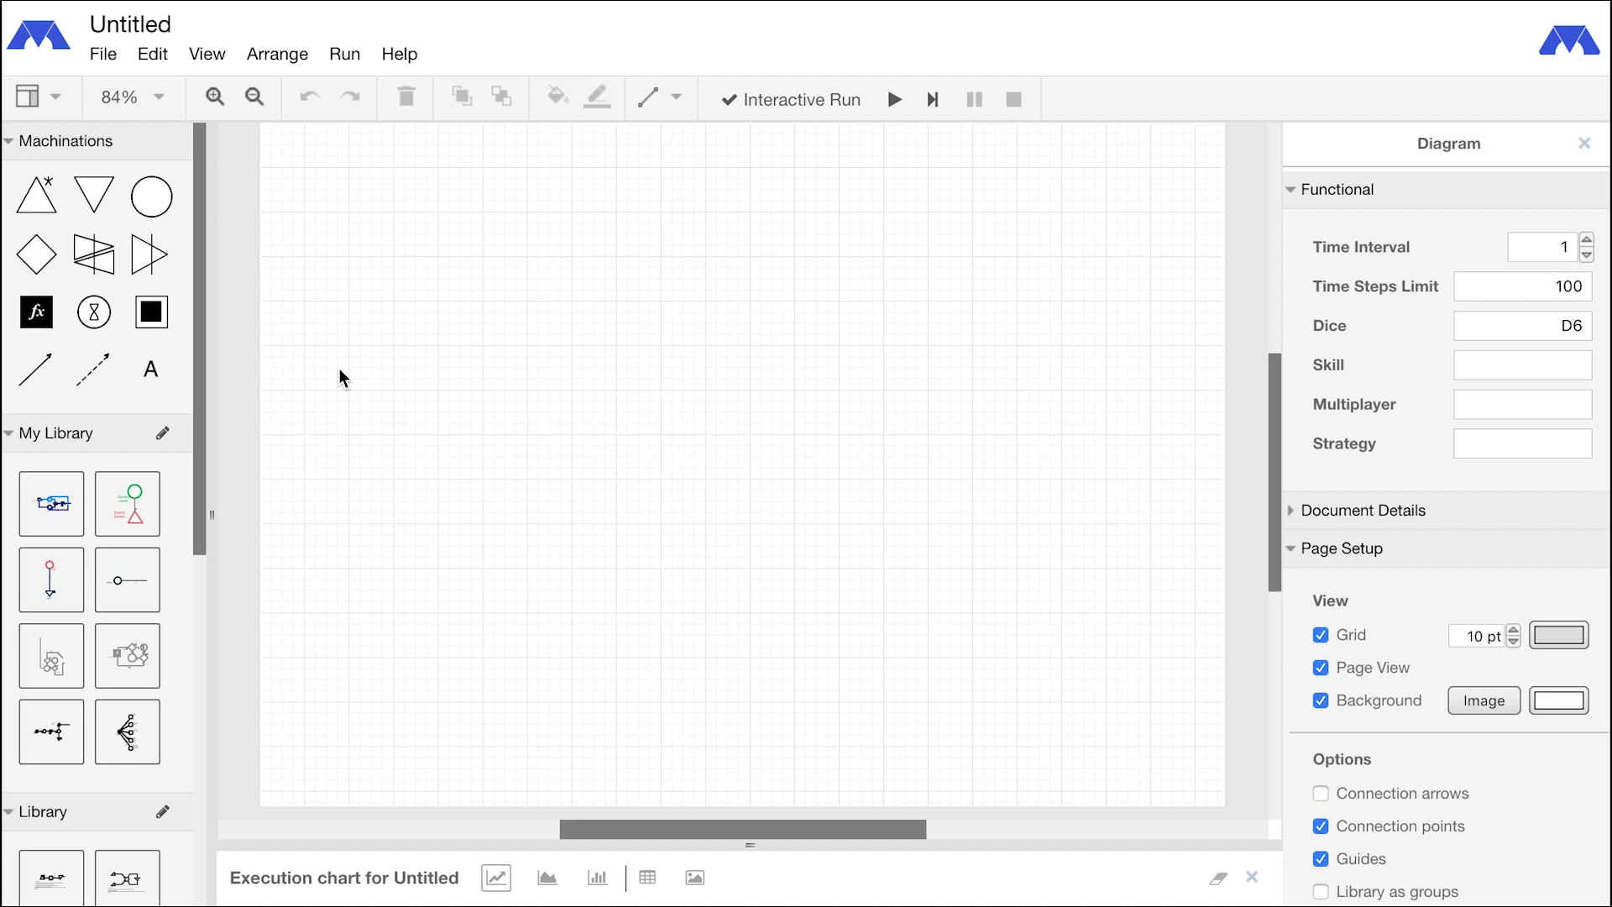
Rename the untitled diagram to 'Games: League of Legends Hextech Chest Gacha'
left_click(130, 25)
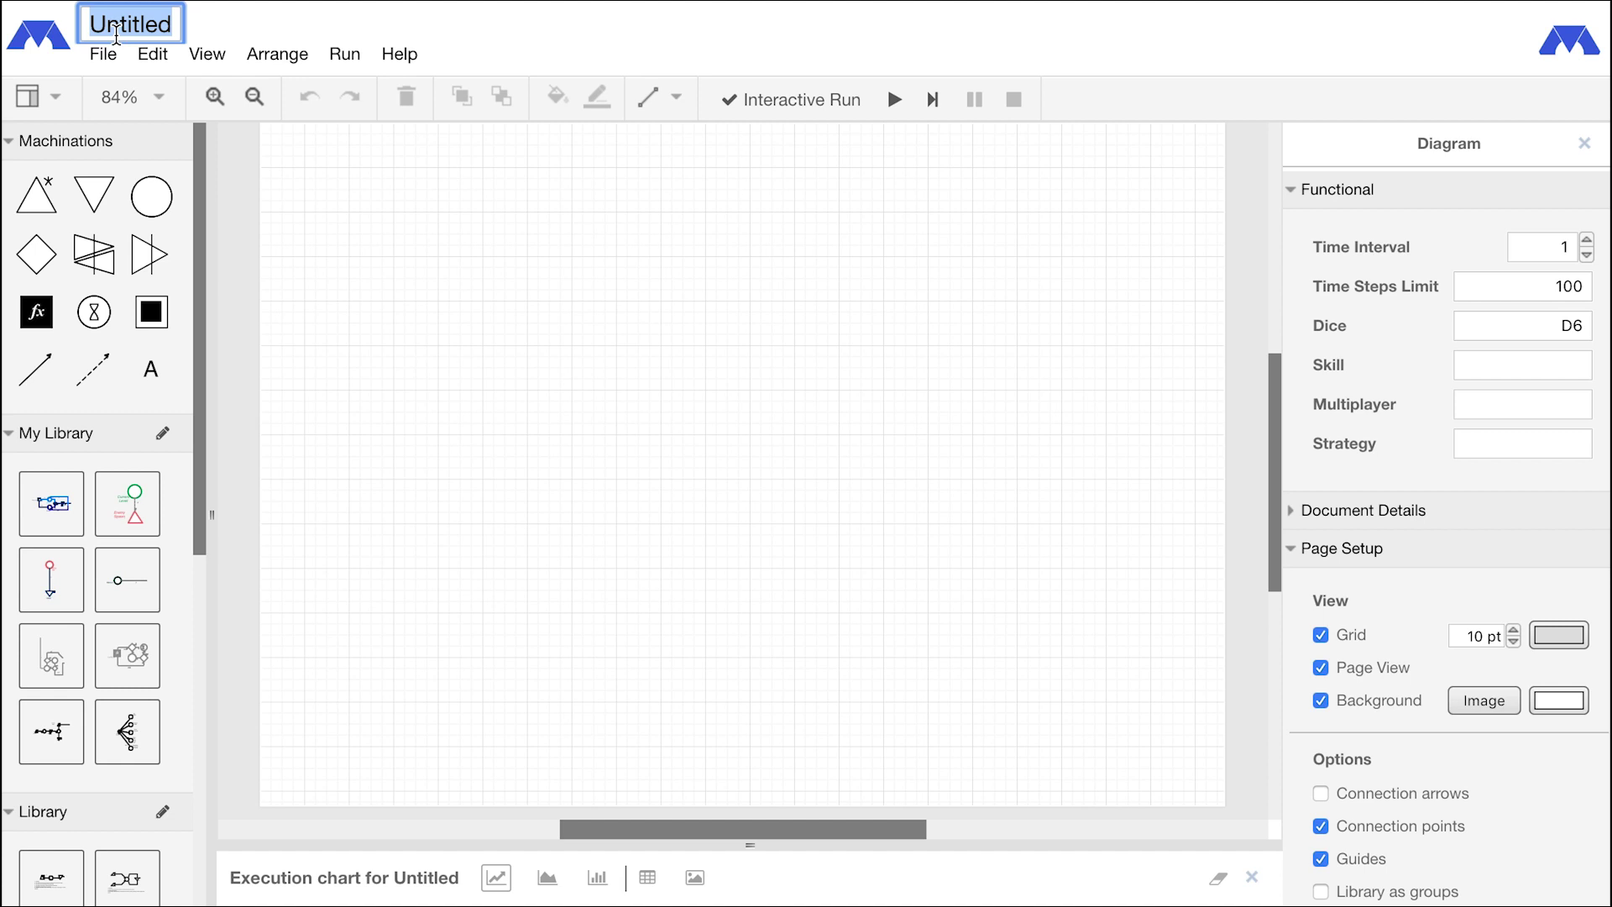
type("Games: League of Legends Hextech Chest Gacha")
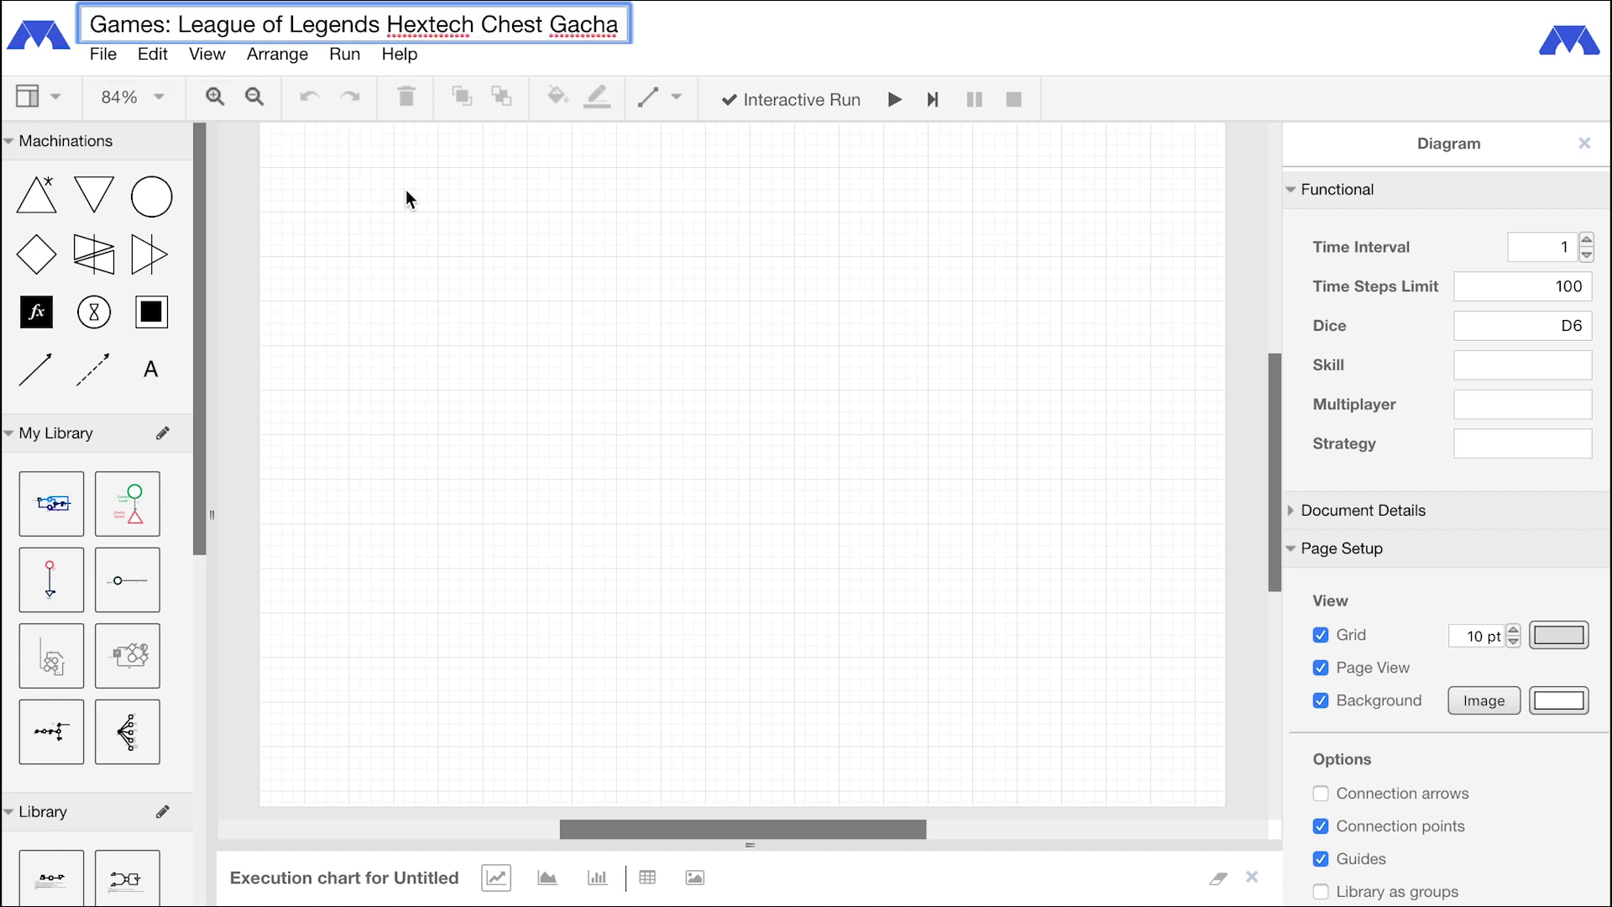
left_click(408, 199)
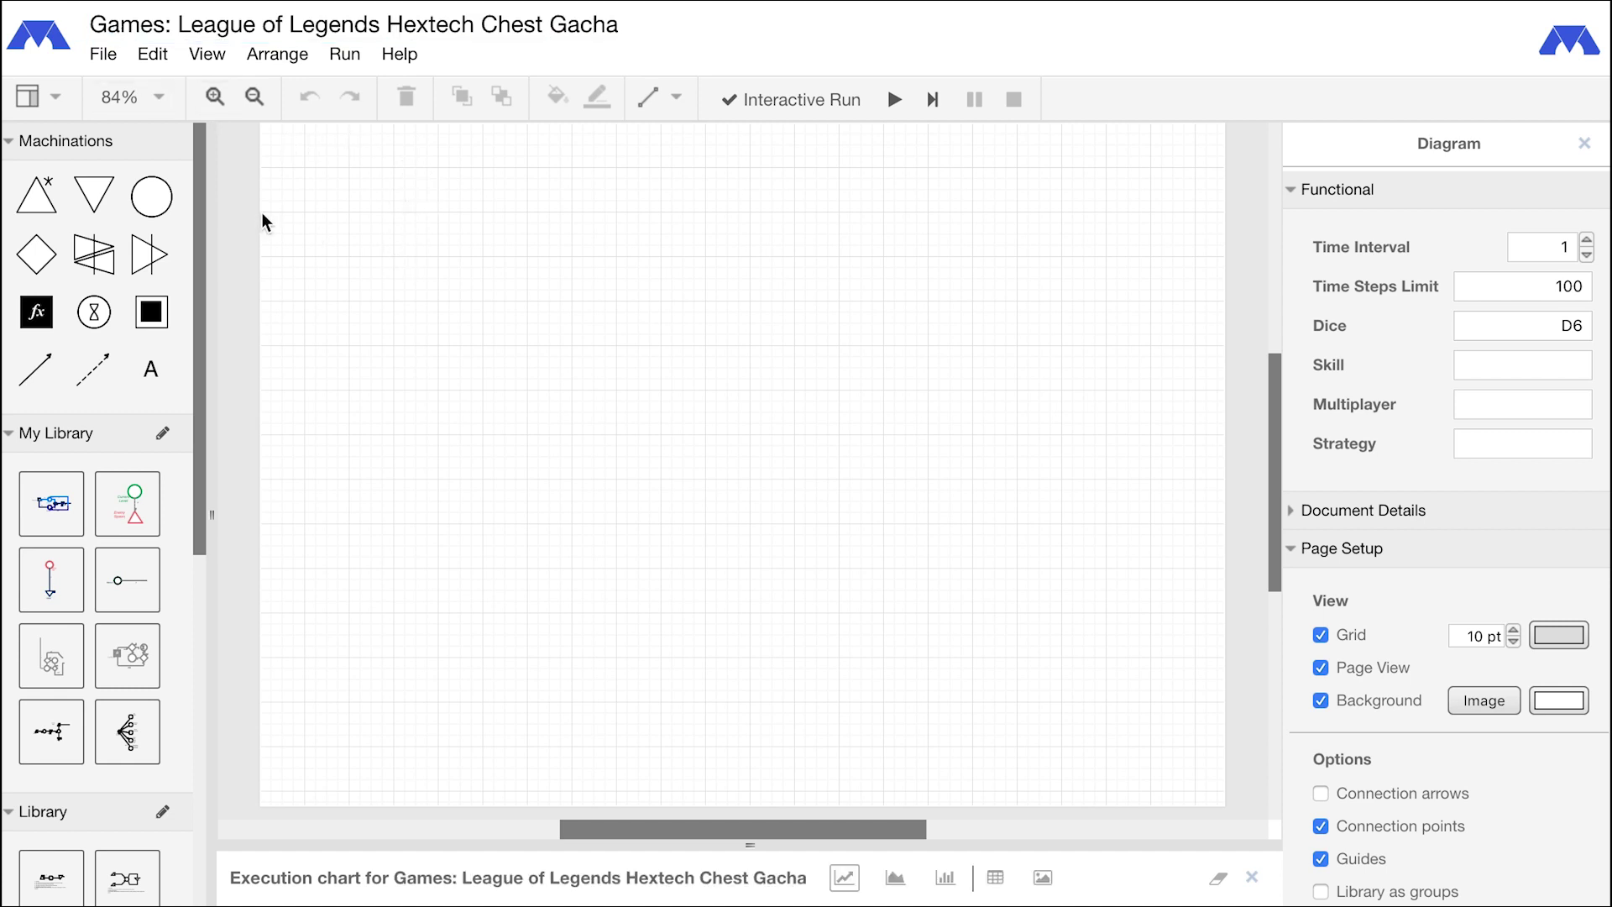
Add a source node labelled 'Play Game' with automatic activation, and save the diagram
mouse_move(151, 197)
left_mouse_down()
mouse_move(358, 399)
mouse_move(406, 411)
left_mouse_up()
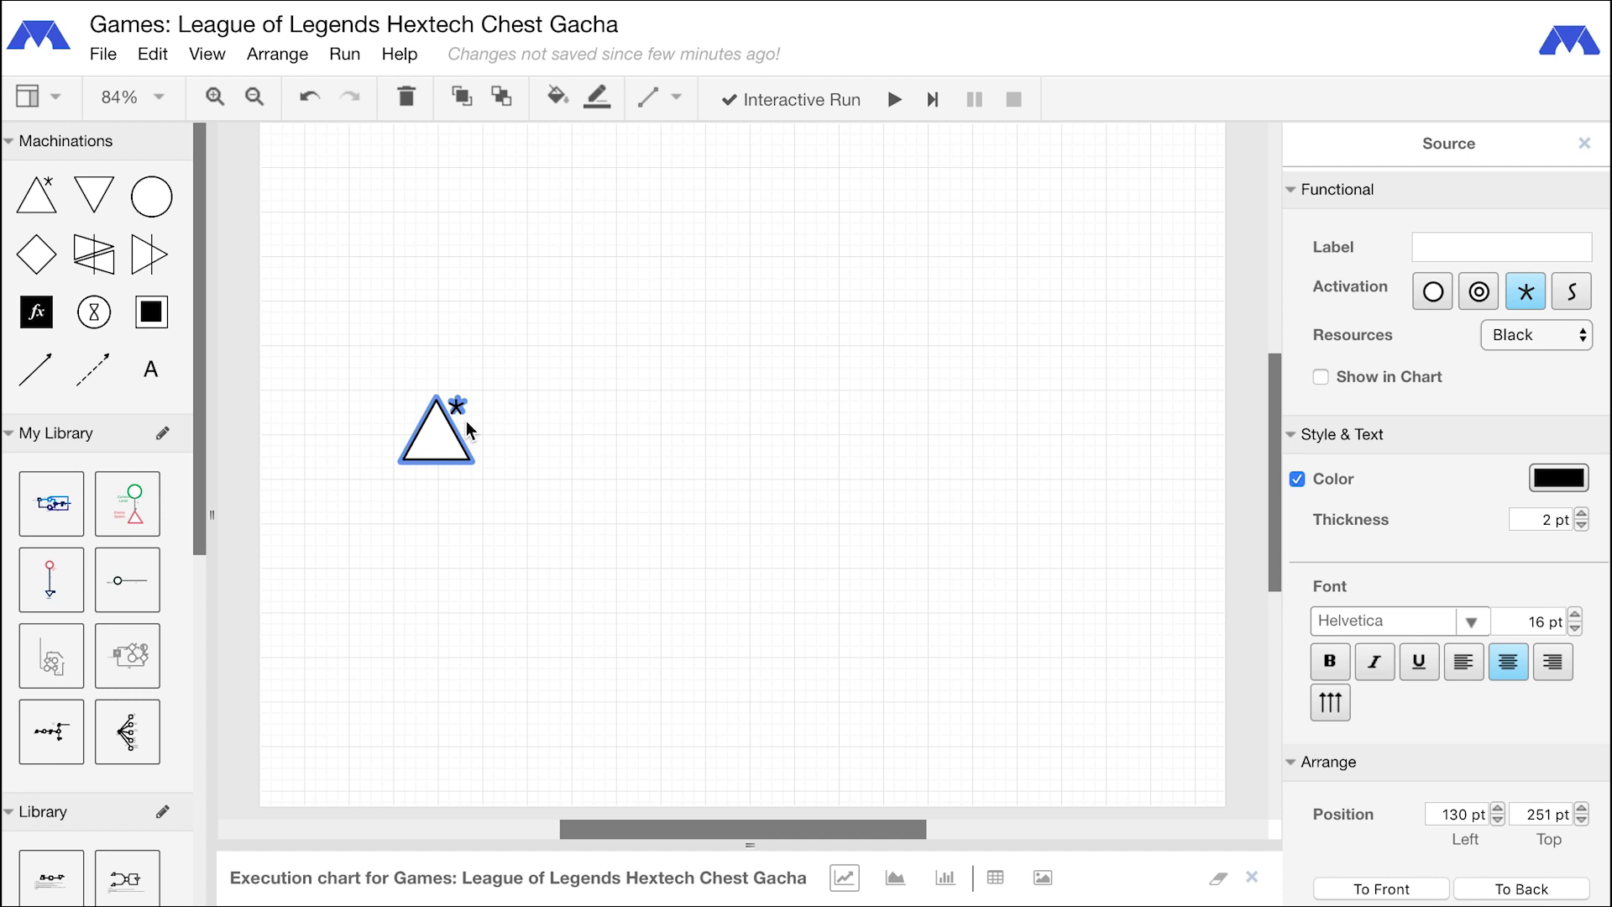
key("ctrl+s")
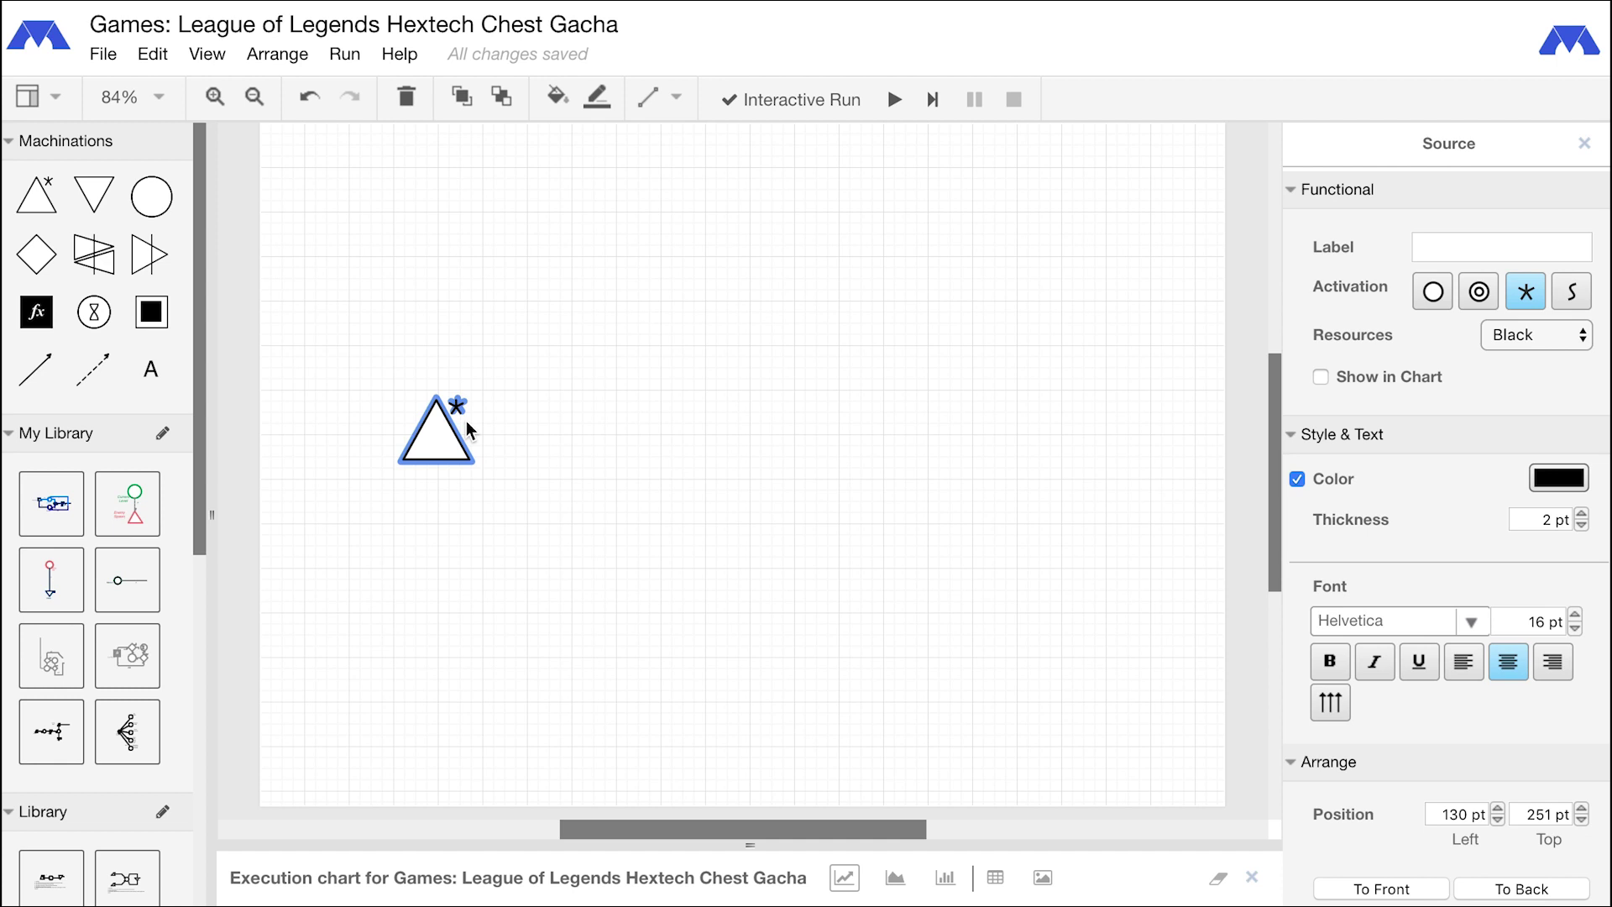
double_click(437, 431)
type("Play Game")
left_click(658, 382)
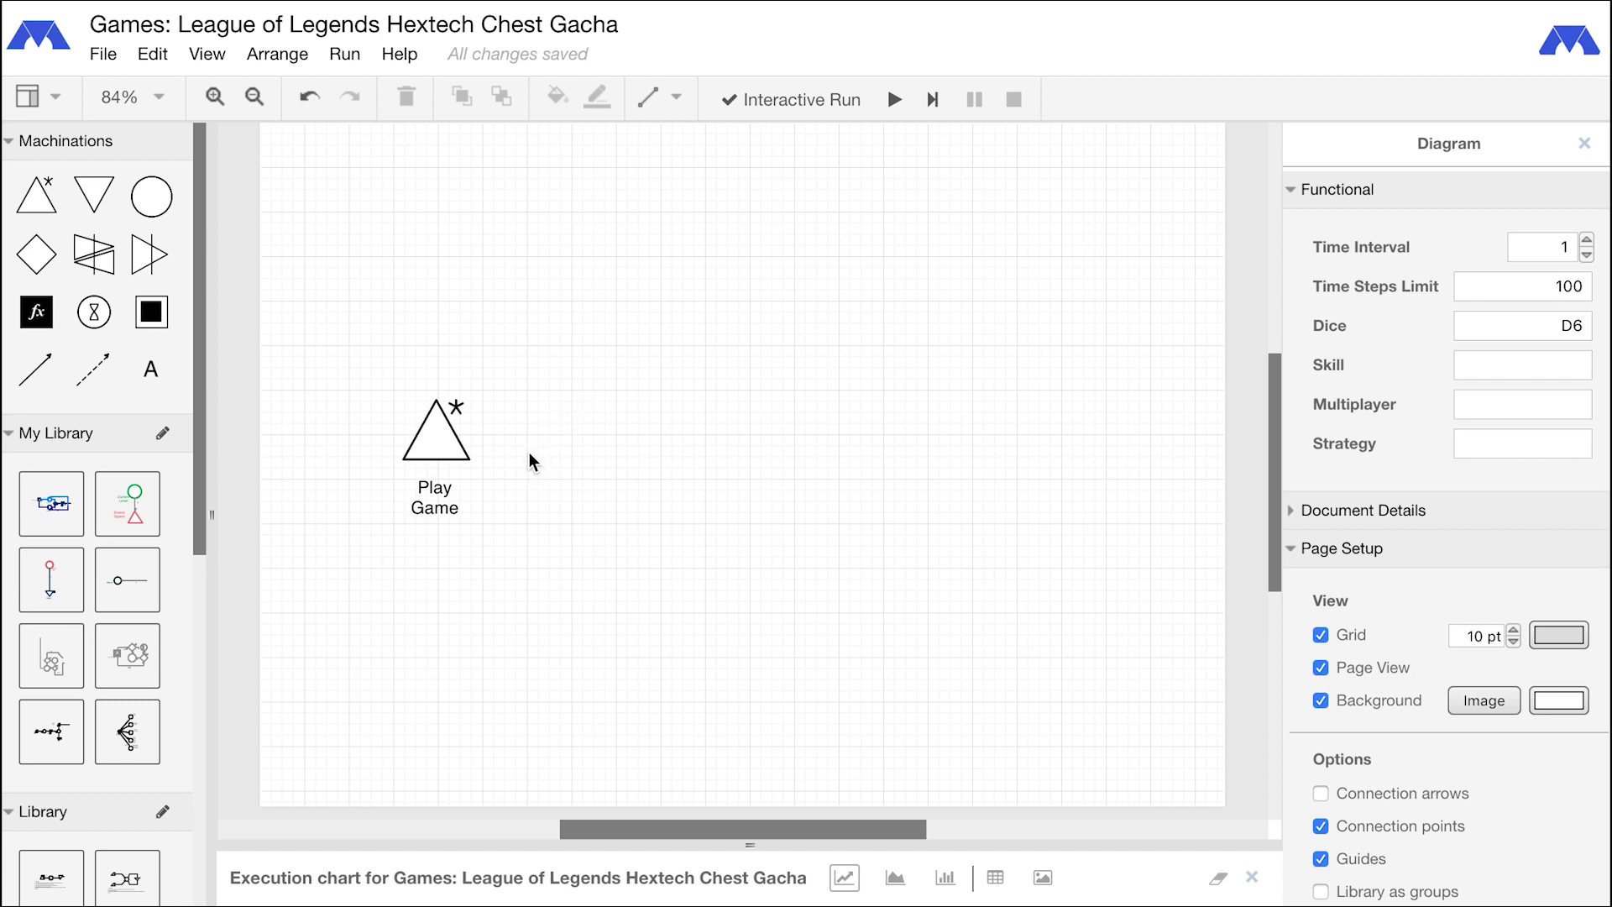
left_click(439, 436)
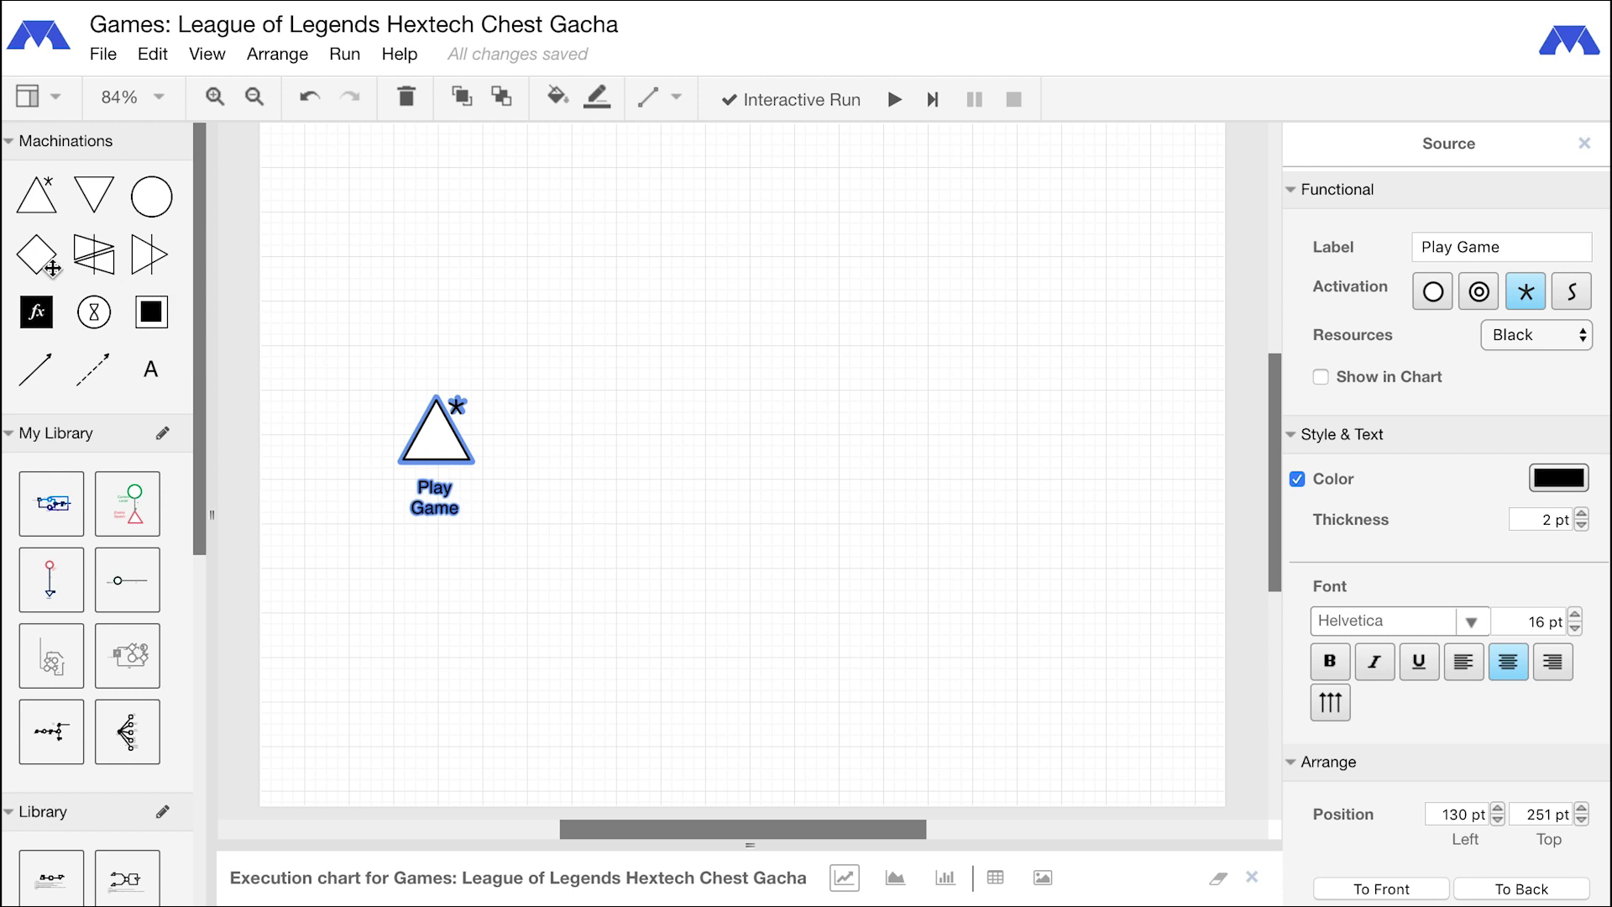
Connect a gate from Play Game, make it distribute randomly, and label it 'Chance of Key Fragments'
double_click(39, 253)
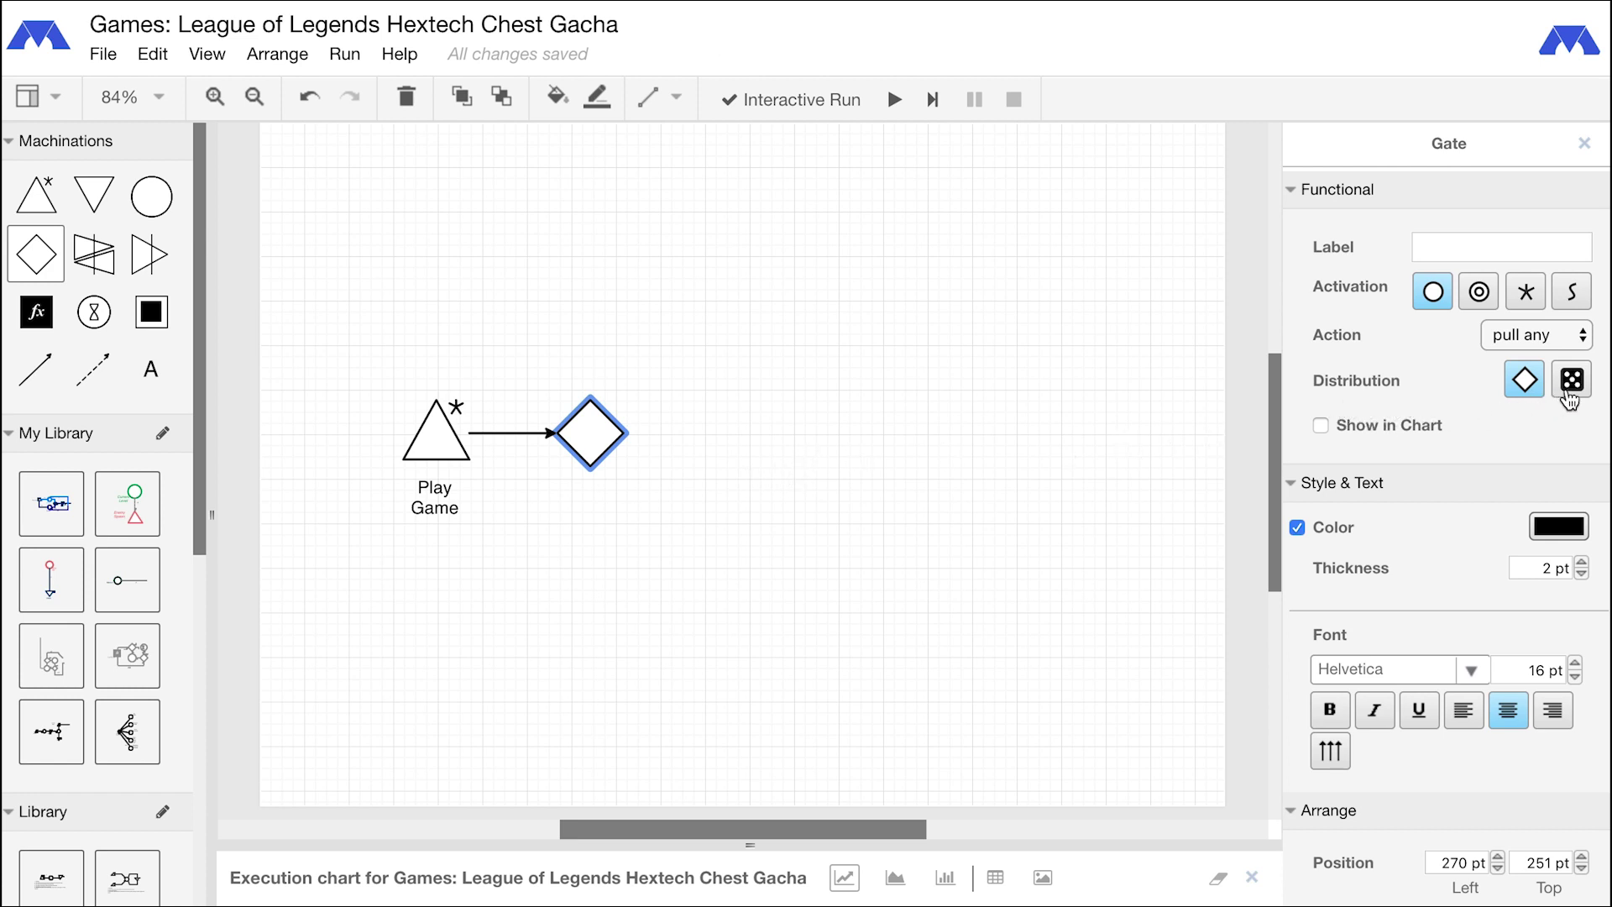
left_click(1572, 382)
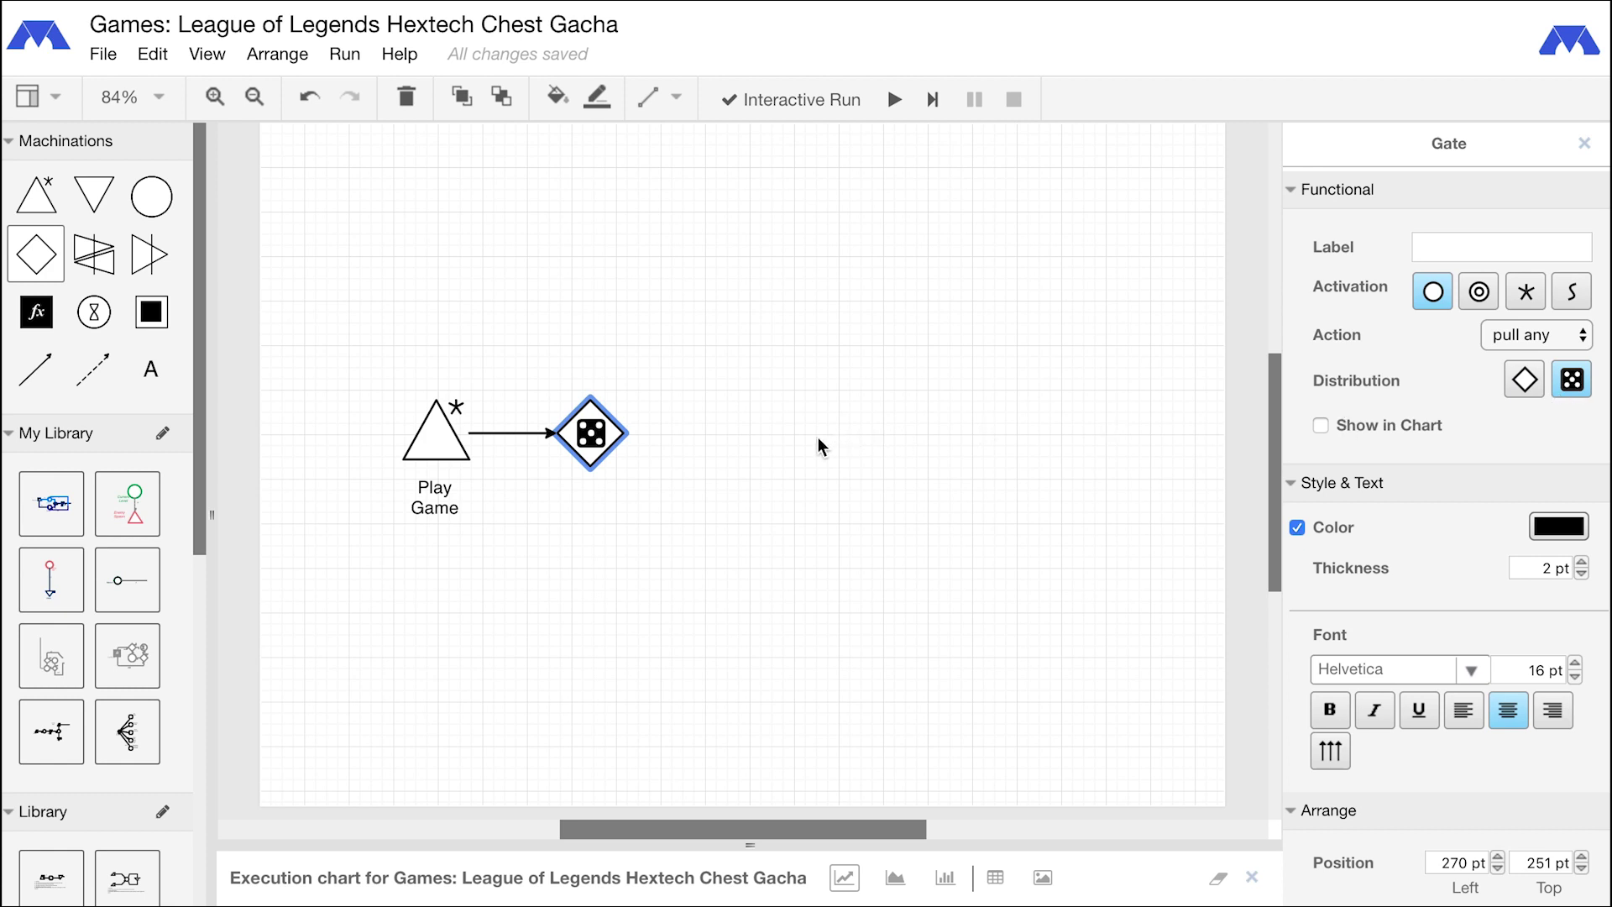
key("Return")
type("Chance of")
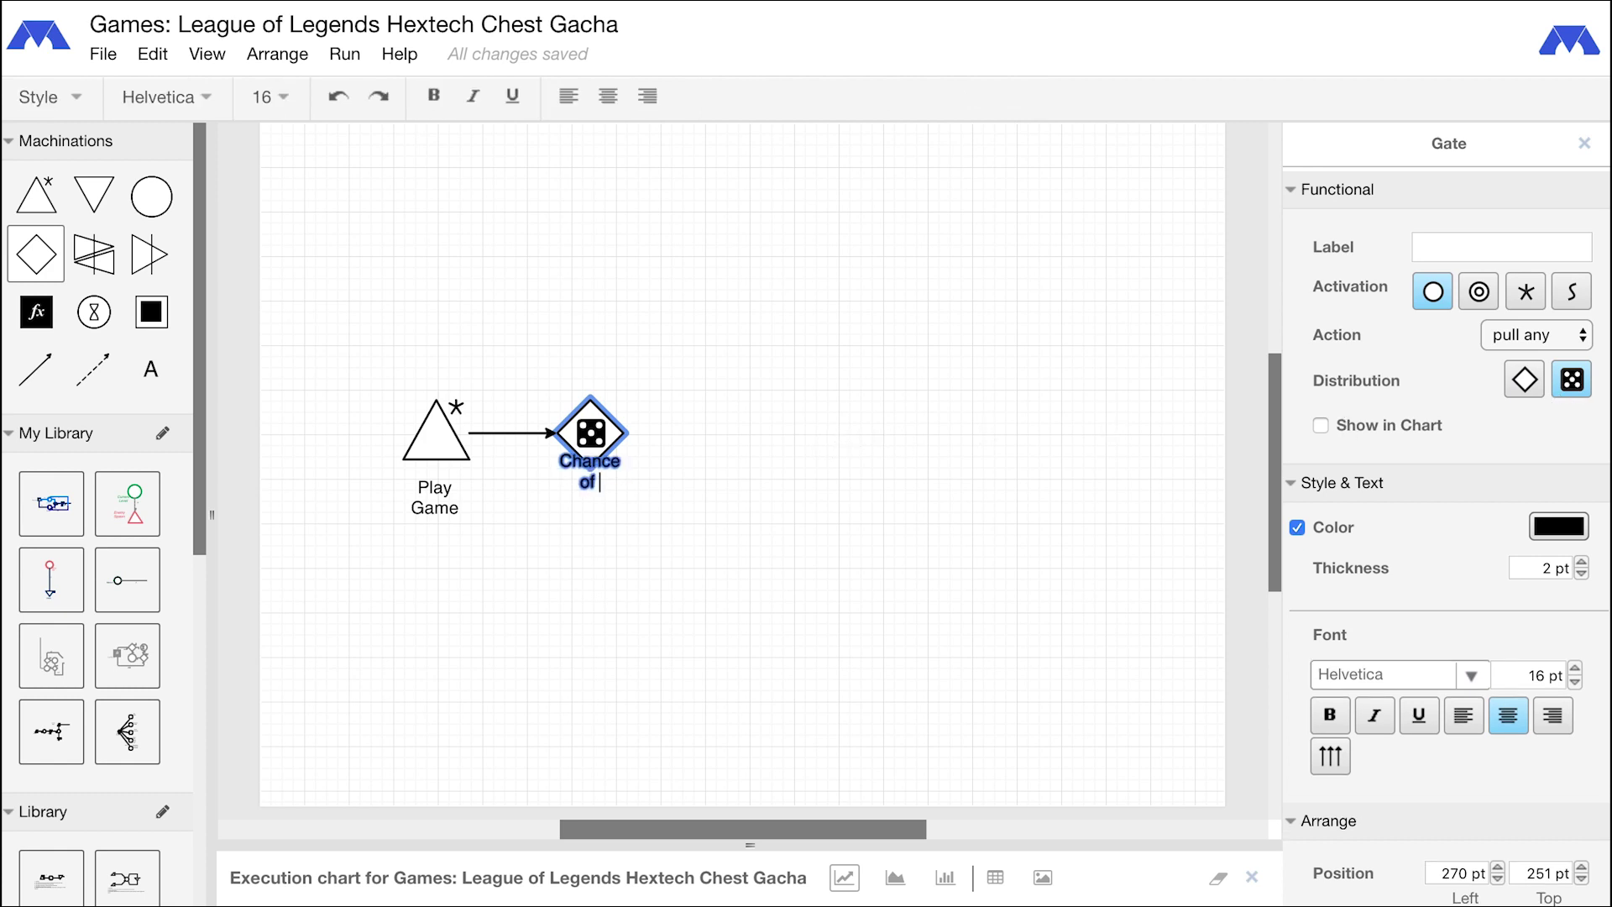
type(" Key Fragment")
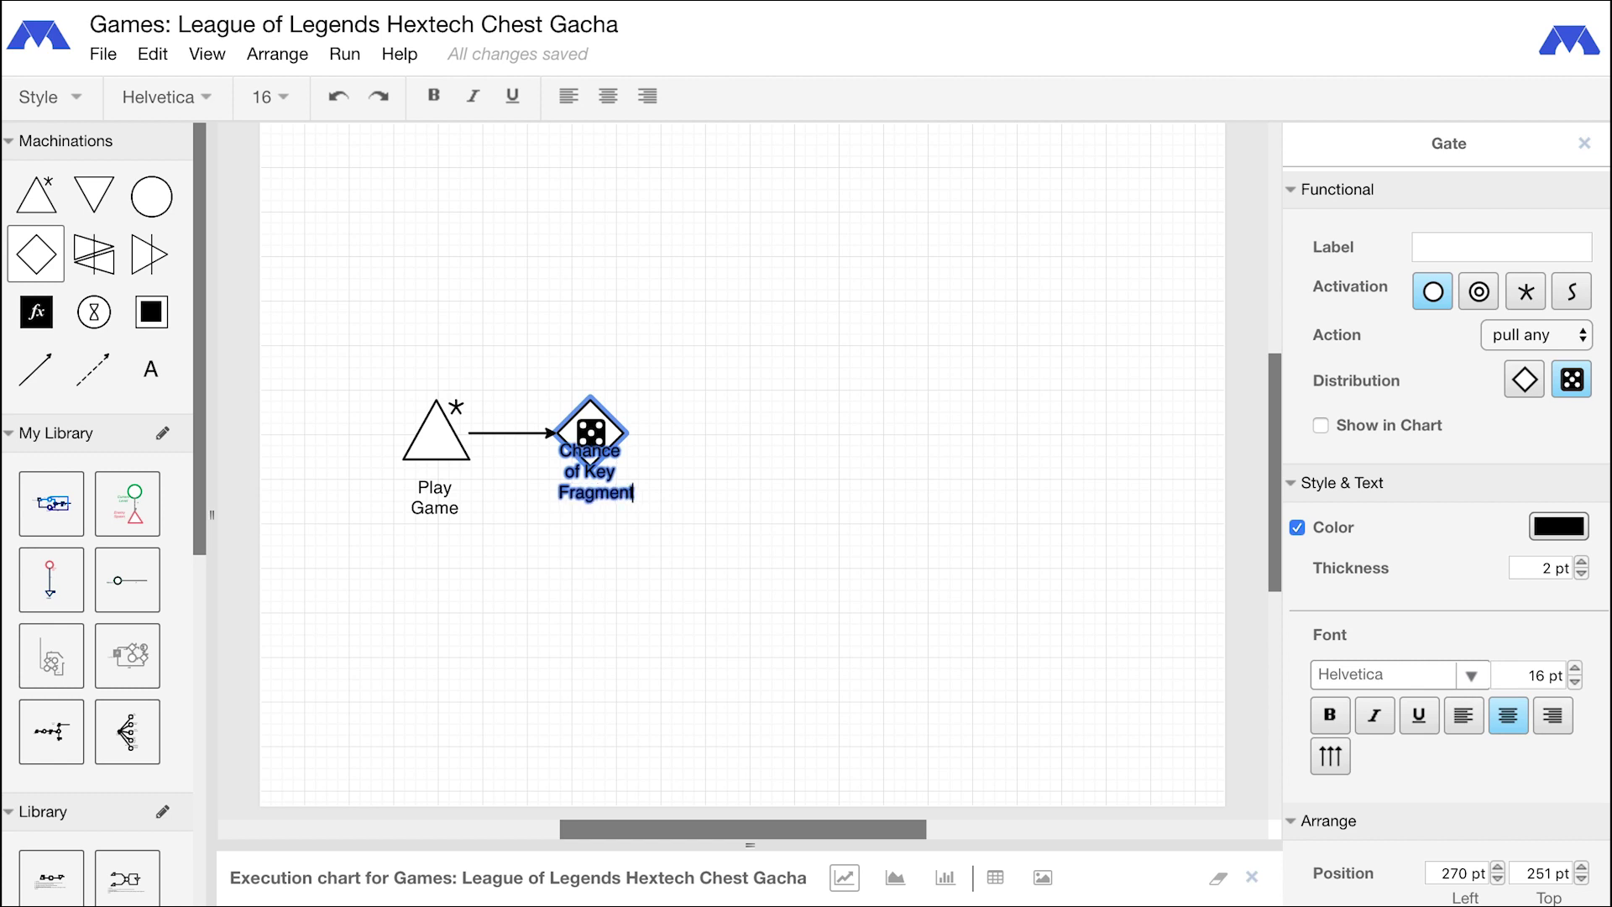
type("s")
key("Return")
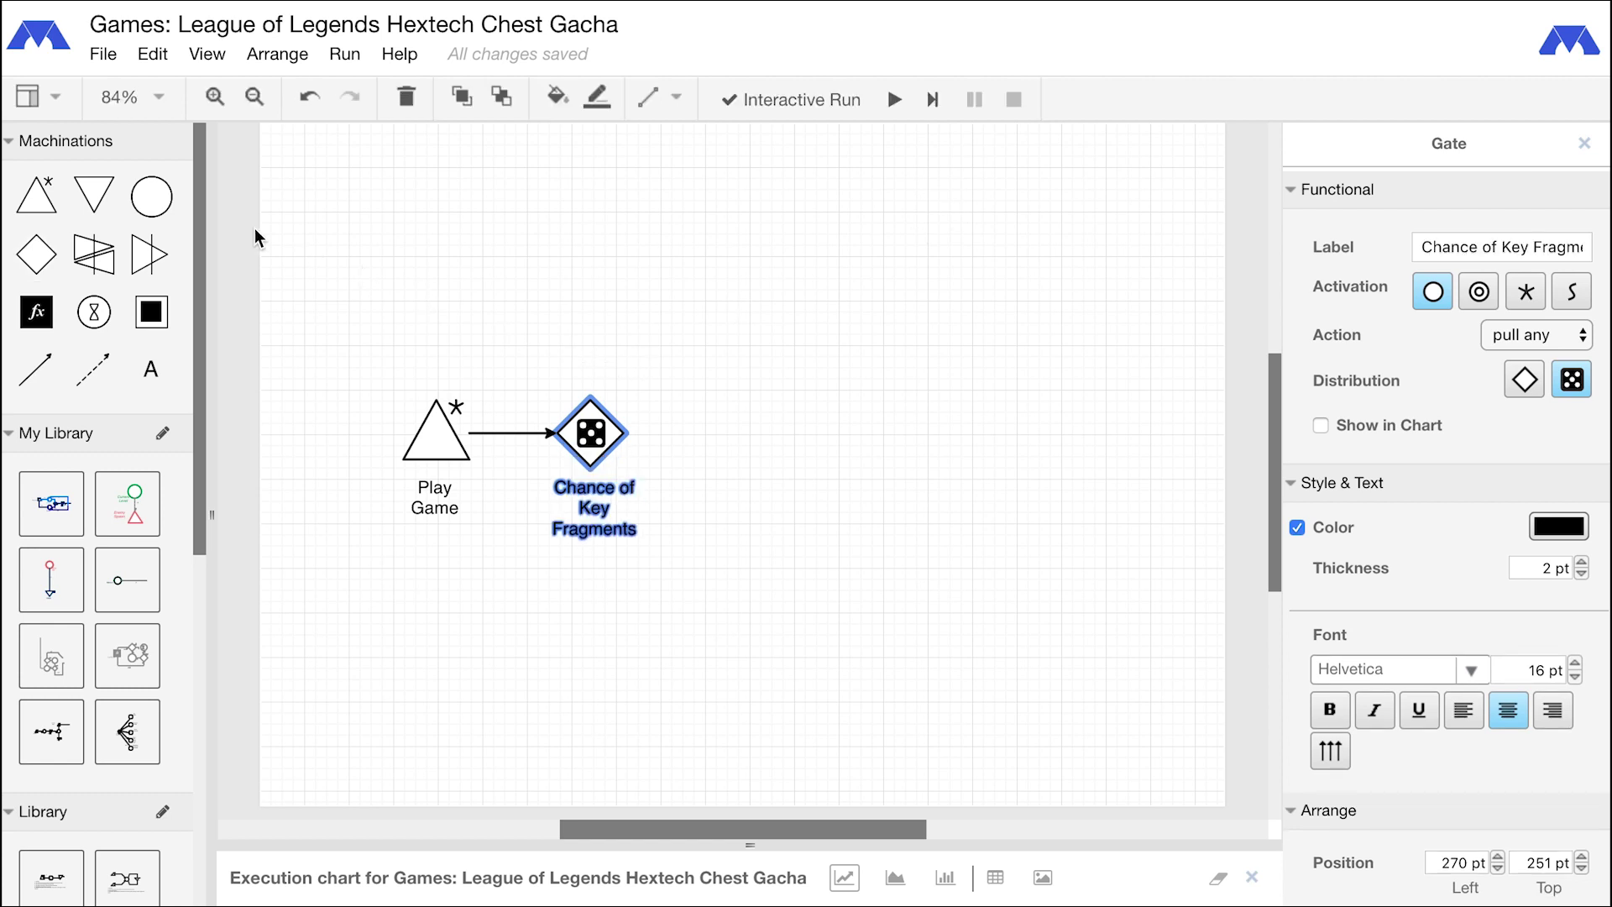
Attach a new pool labelled 'Key Fragments' after the Chance of Key Fragments gate
double_click(149, 199)
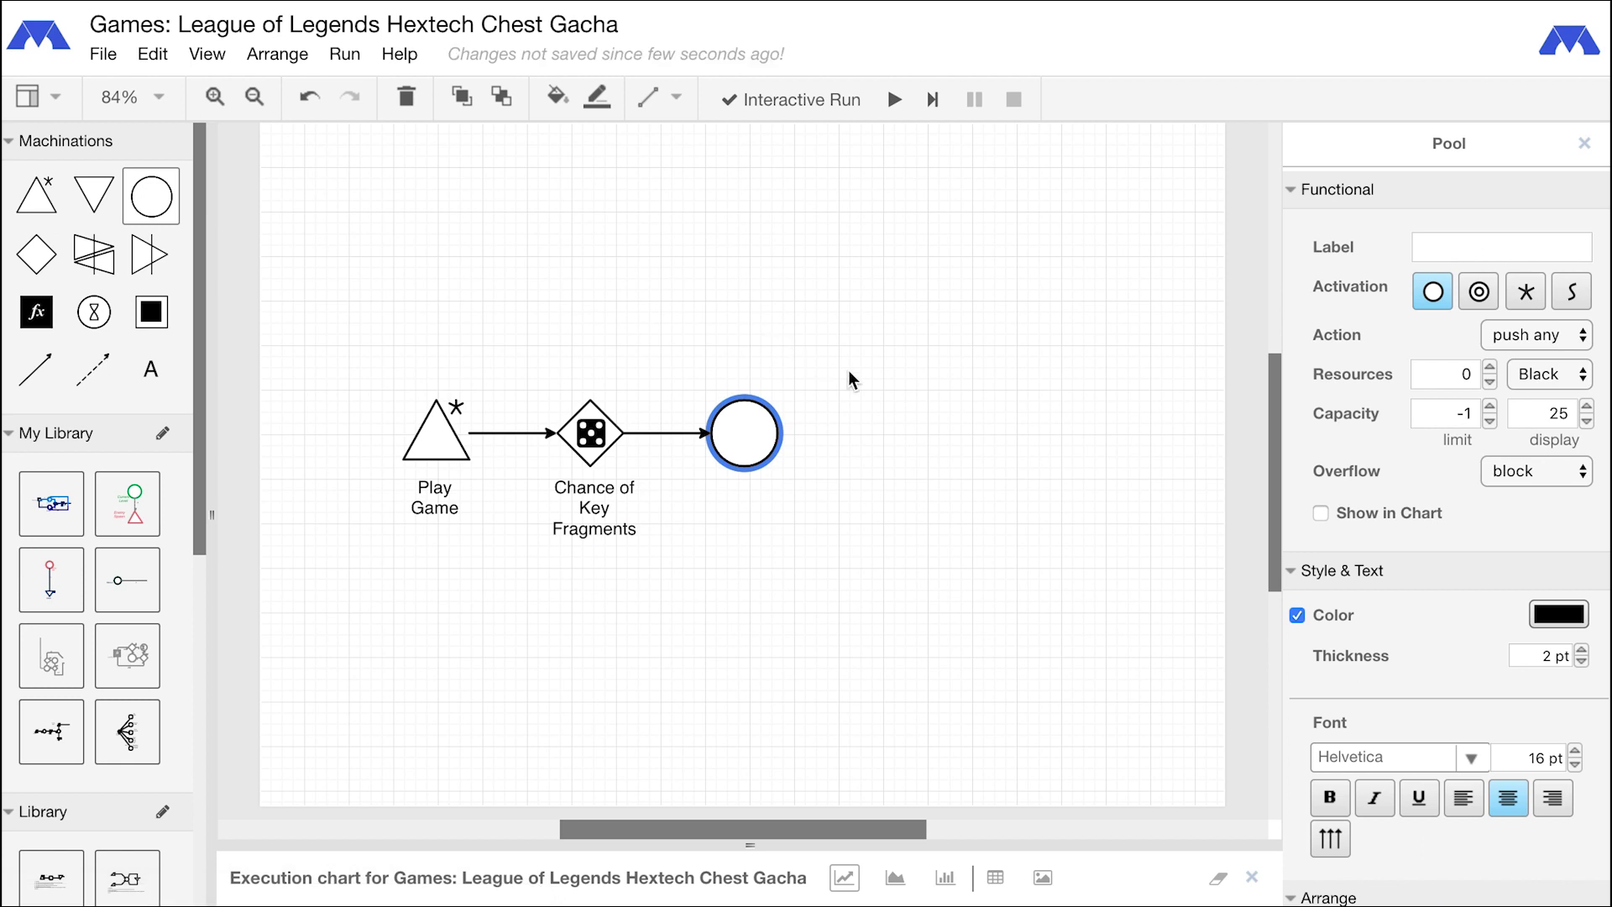
key("Return")
type("Key Fragments")
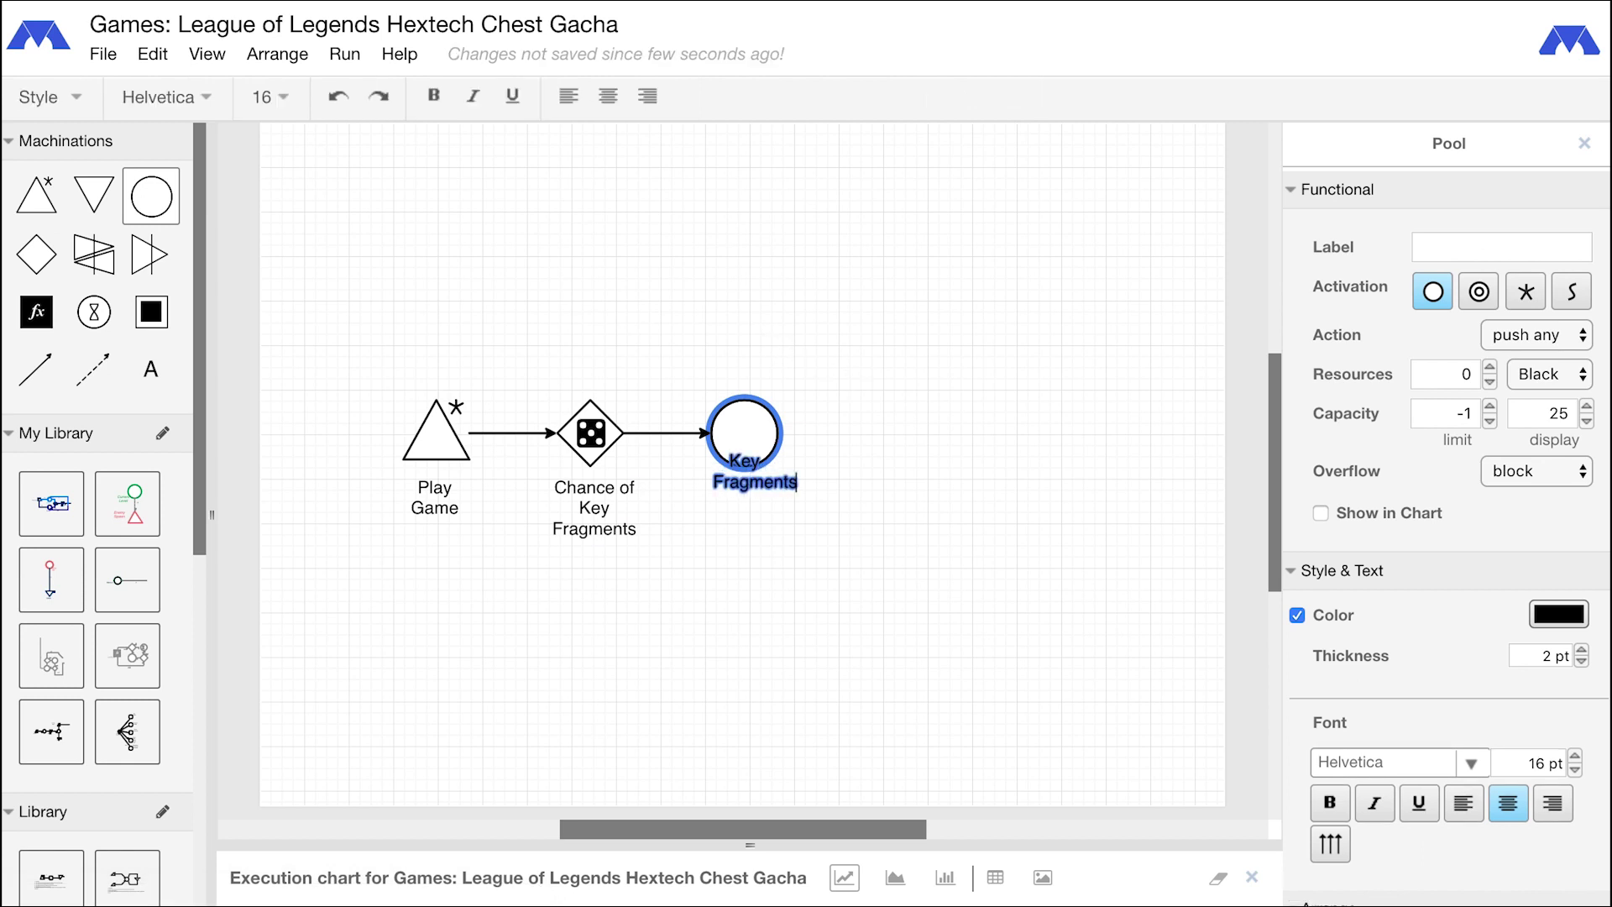
left_click(1021, 359)
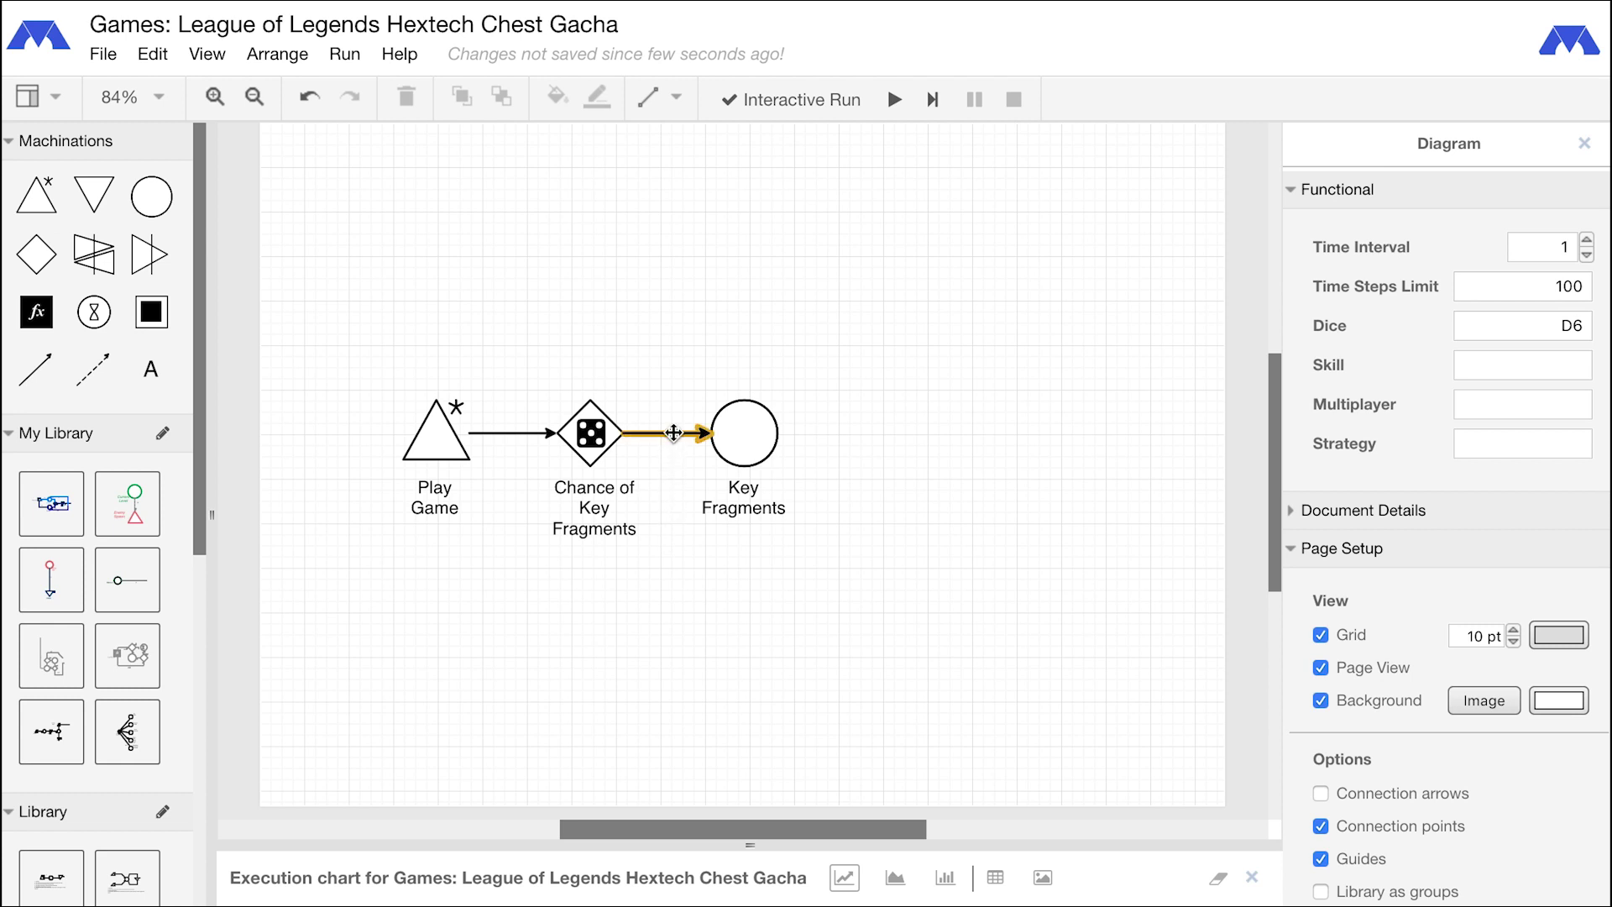
Give the gate-to-Key Fragments connection a 40% label
left_click(674, 434)
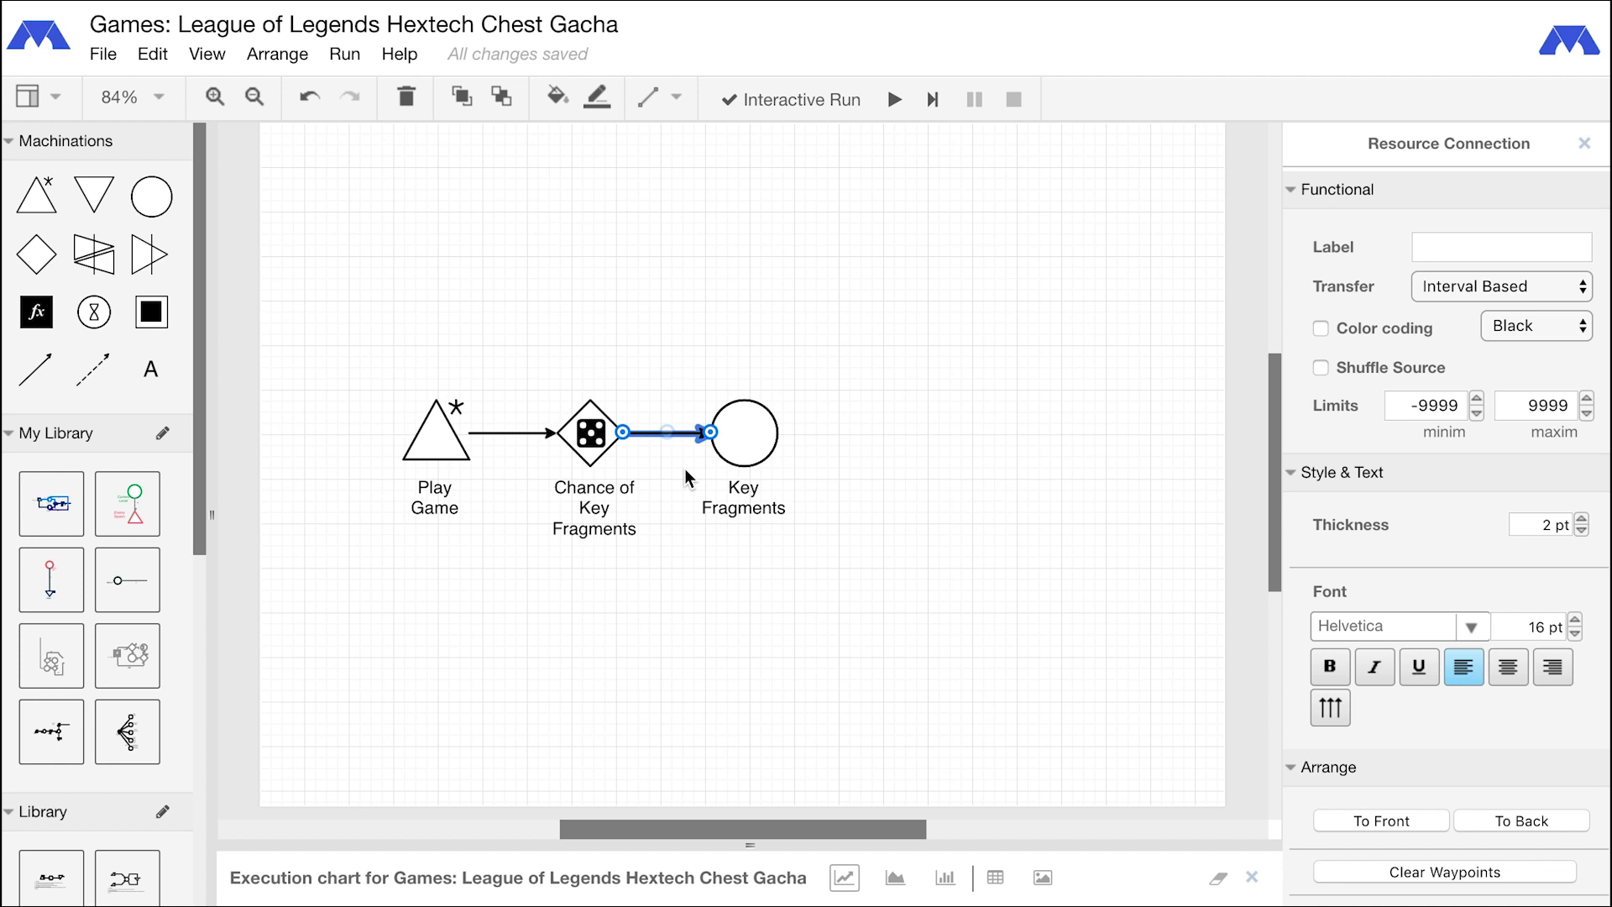
type("40")
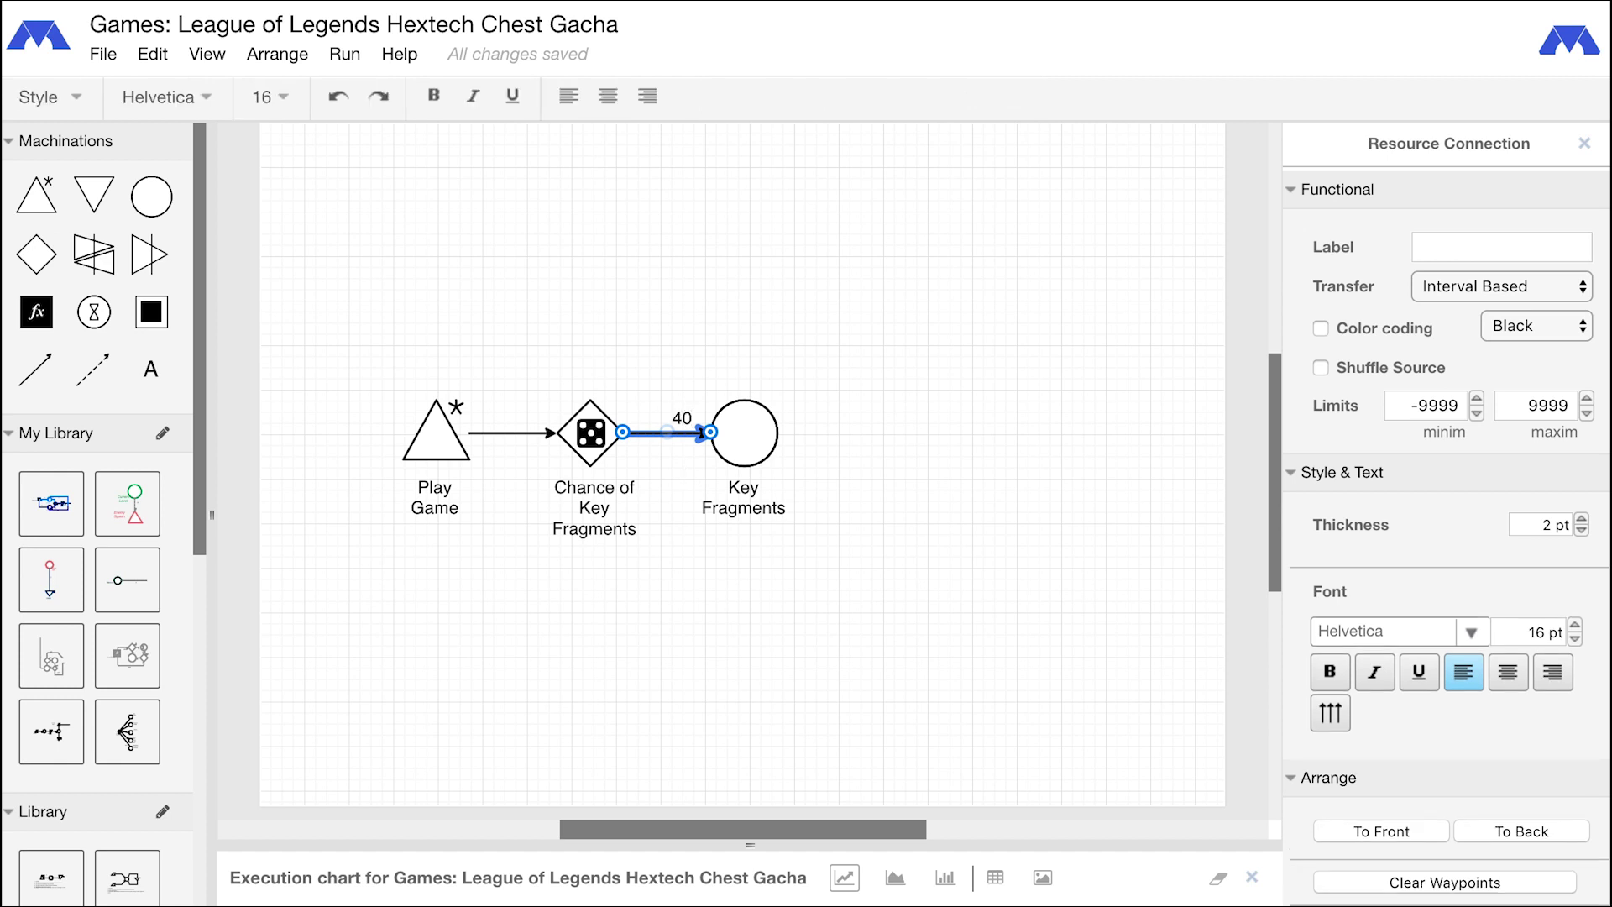
key("Return")
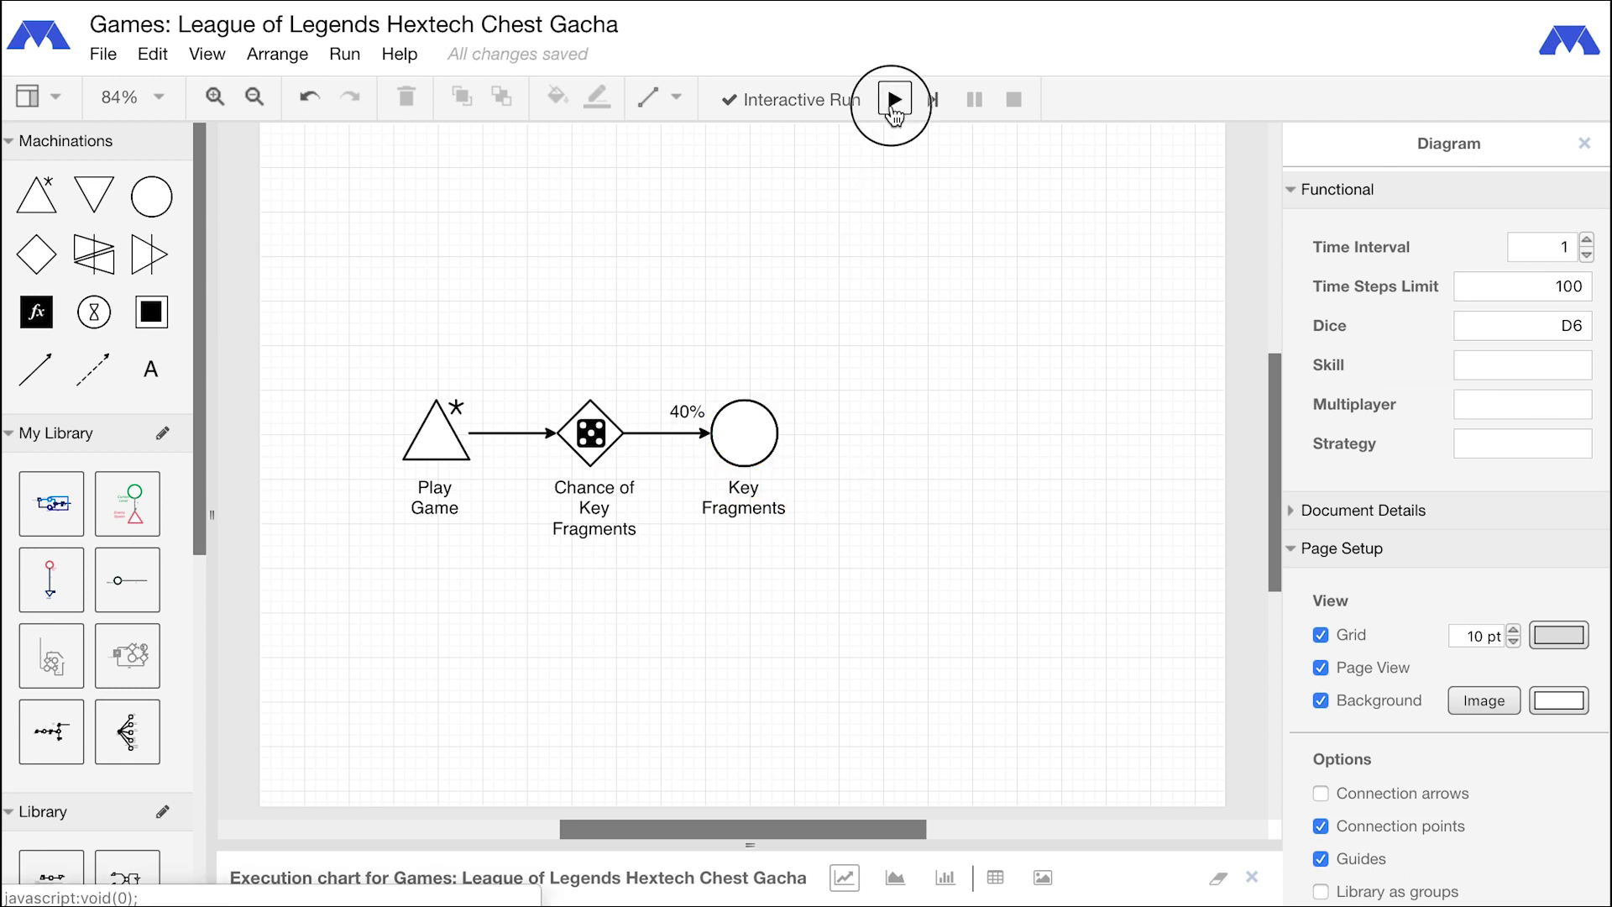
Run the simulation for about 22 steps, then stop it
left_click(894, 99)
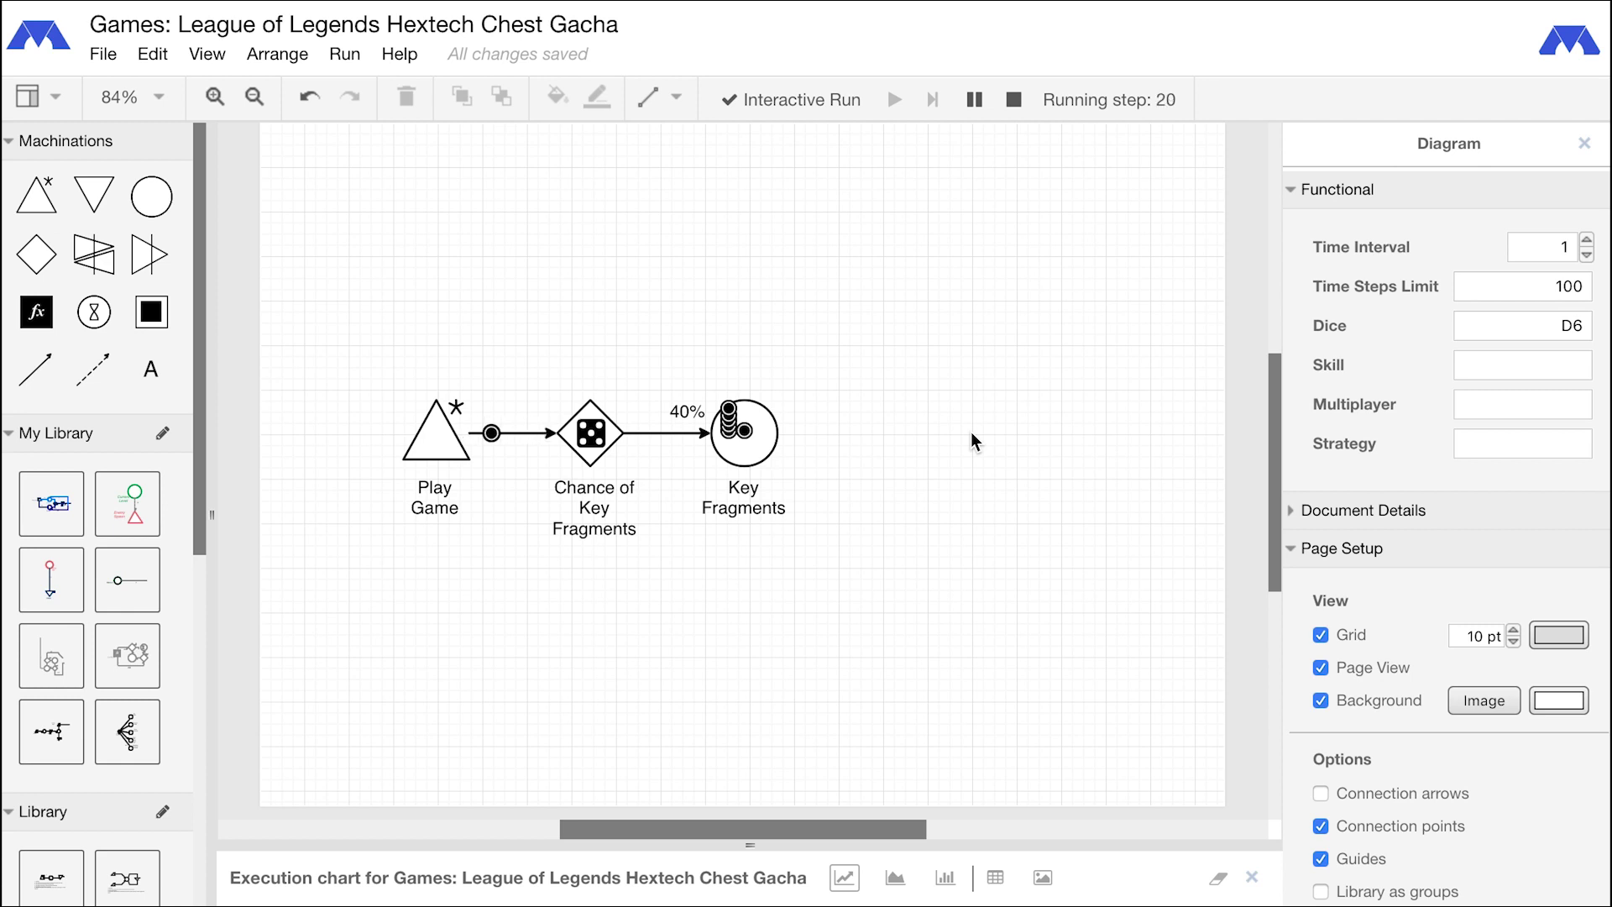
left_click(1013, 100)
Set the Key Fragments capacity display to 0 and check it with a five-step run
left_click(743, 432)
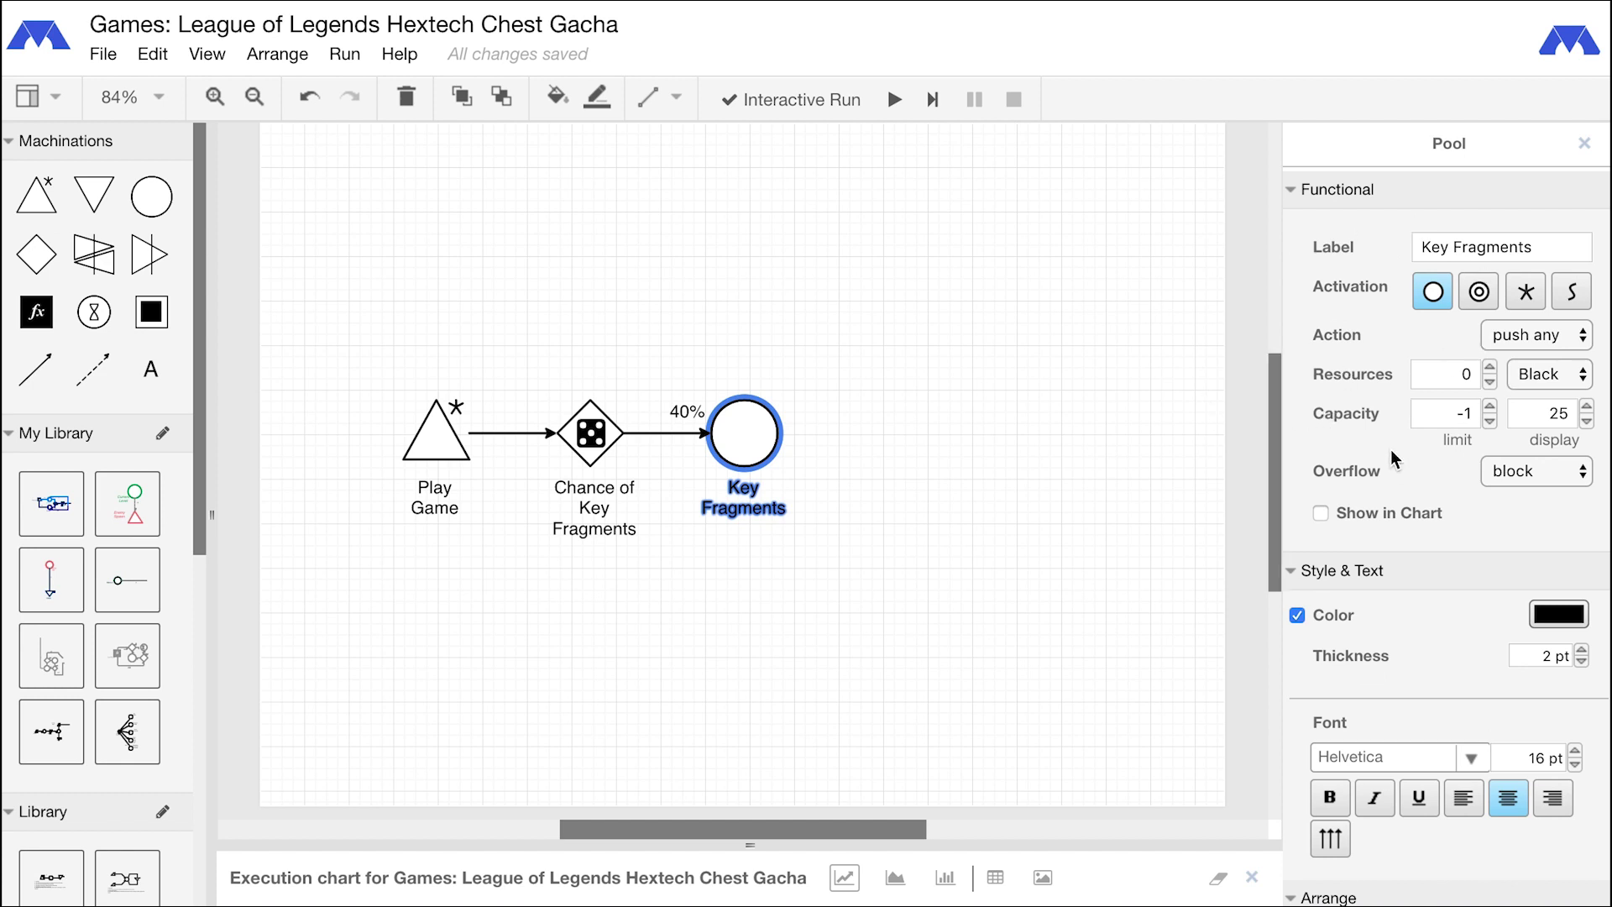
double_click(1557, 414)
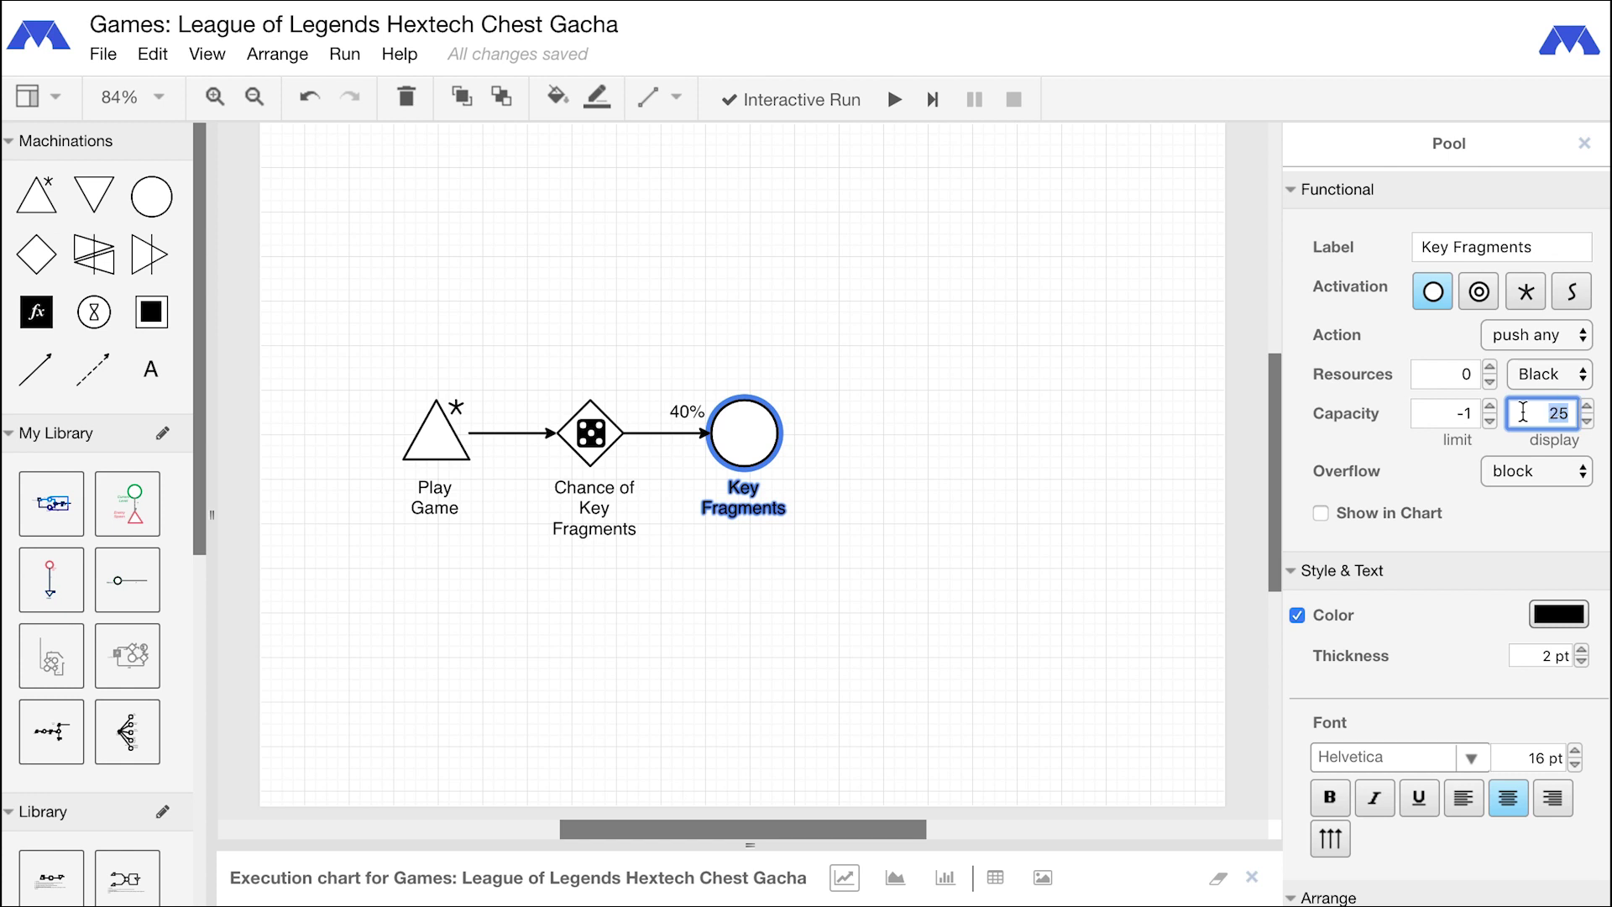
type("0")
left_click(1113, 518)
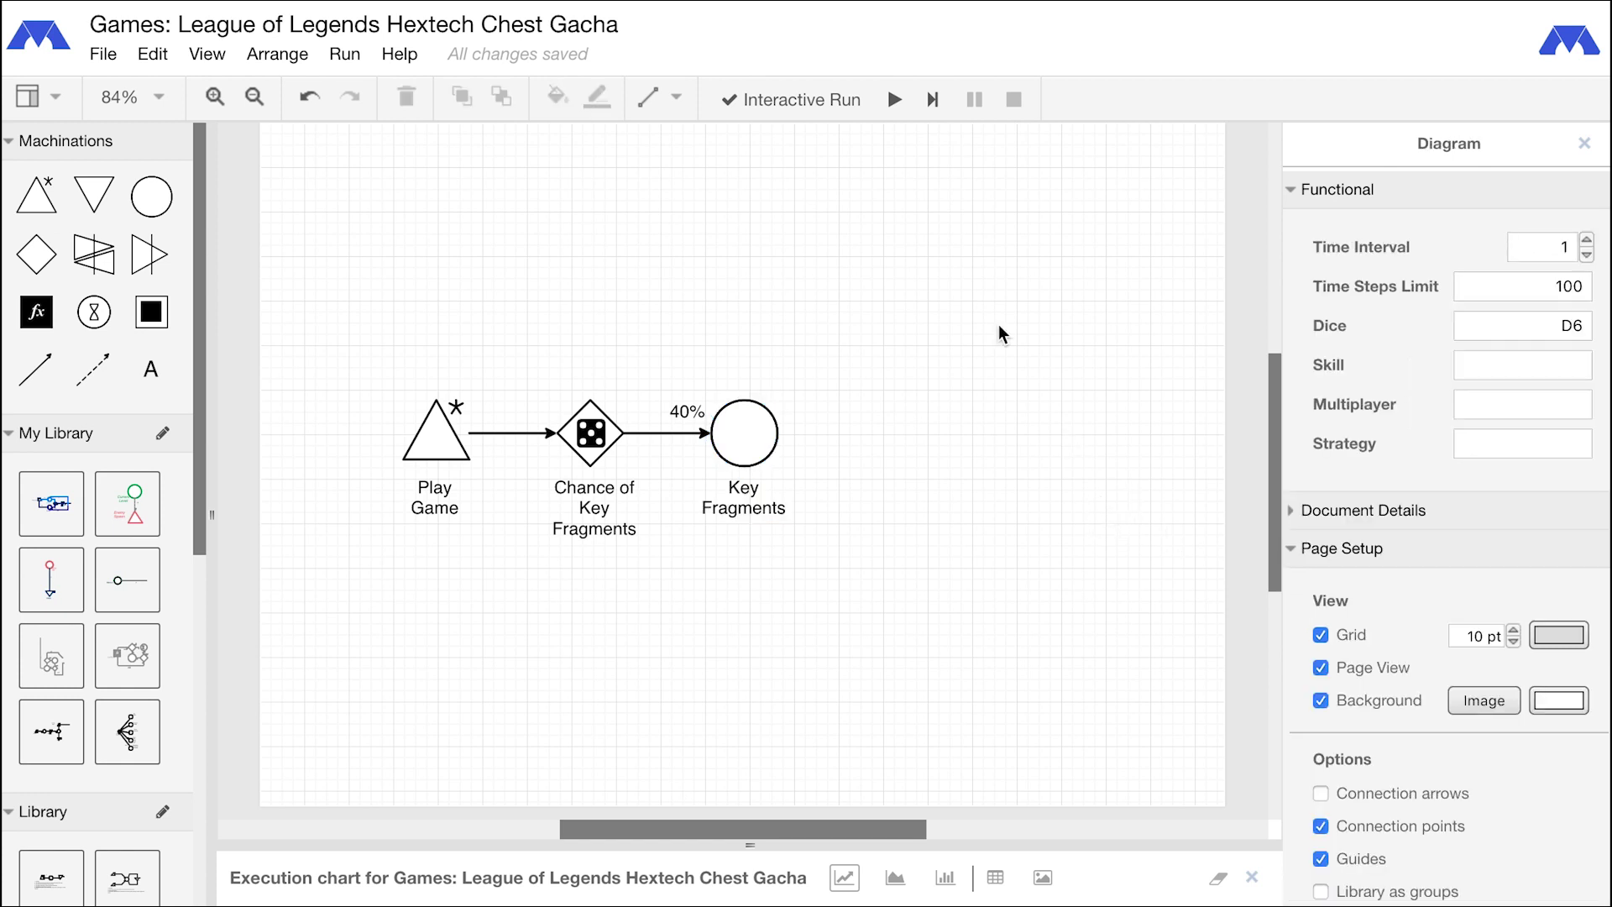
left_click(896, 100)
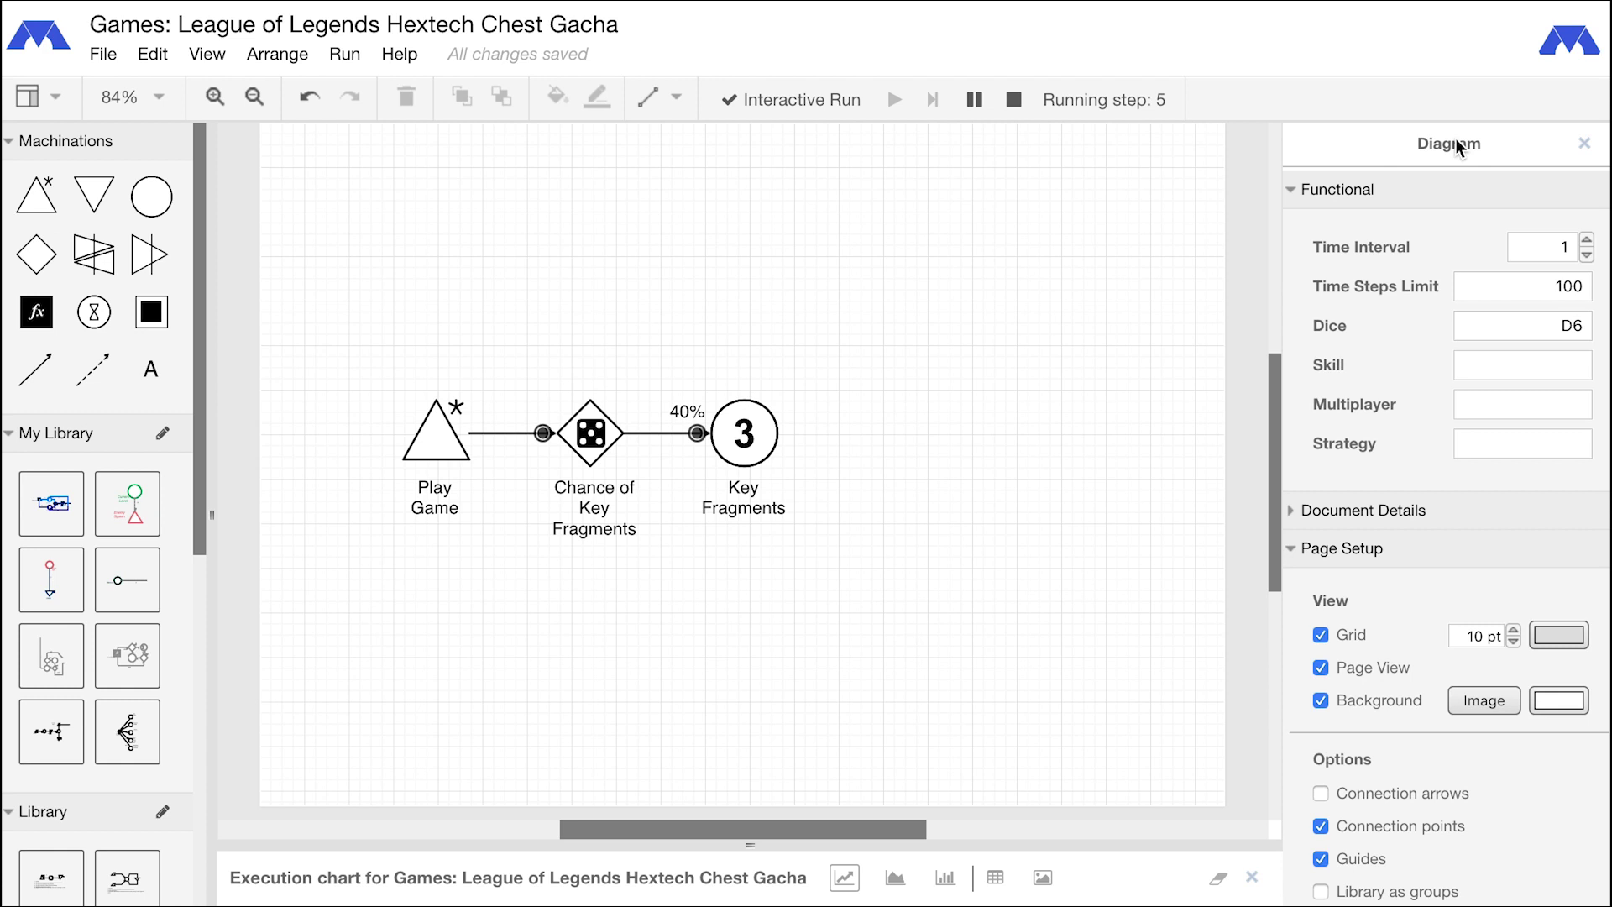
left_click(1013, 100)
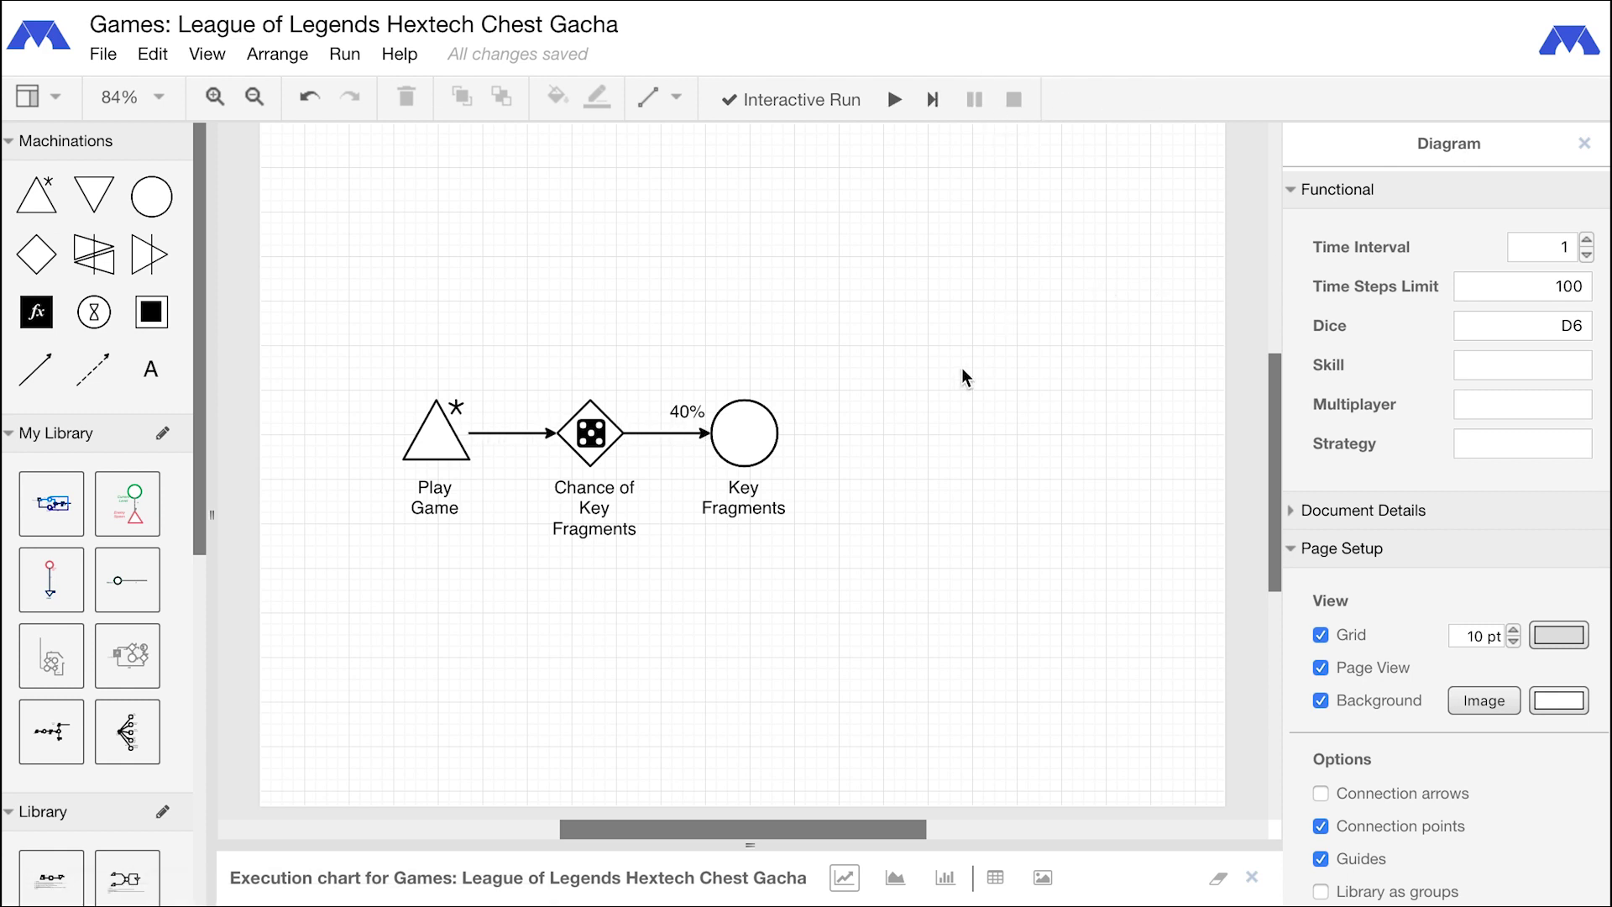
Add a converter labelled 'Forge Keys' after Key Fragments, then select it
left_click(743, 433)
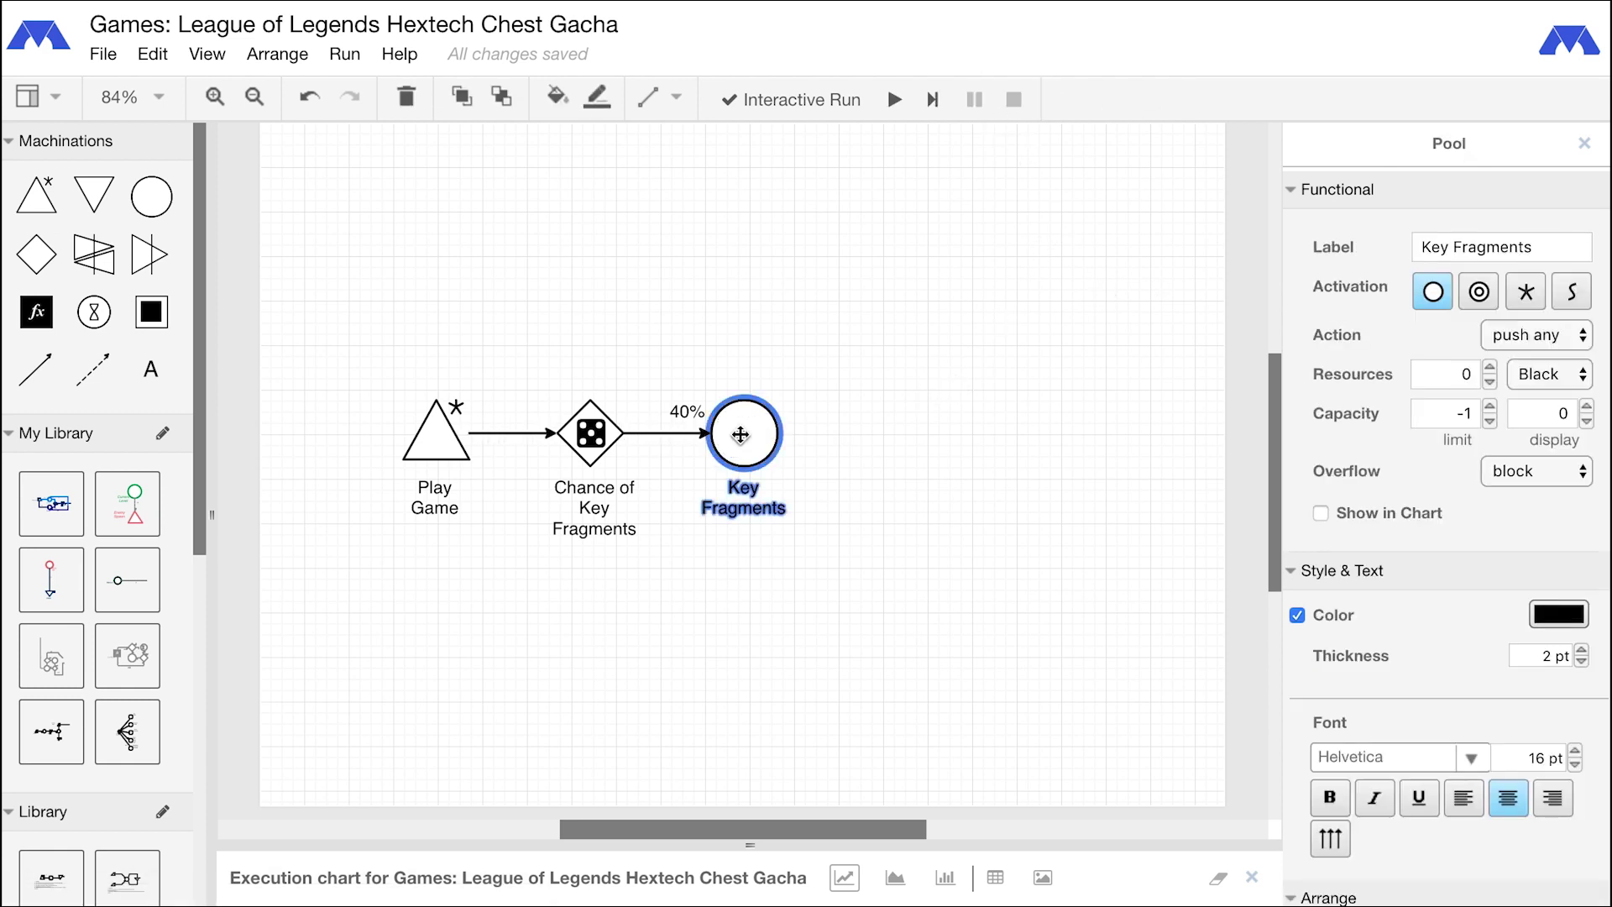
double_click(149, 256)
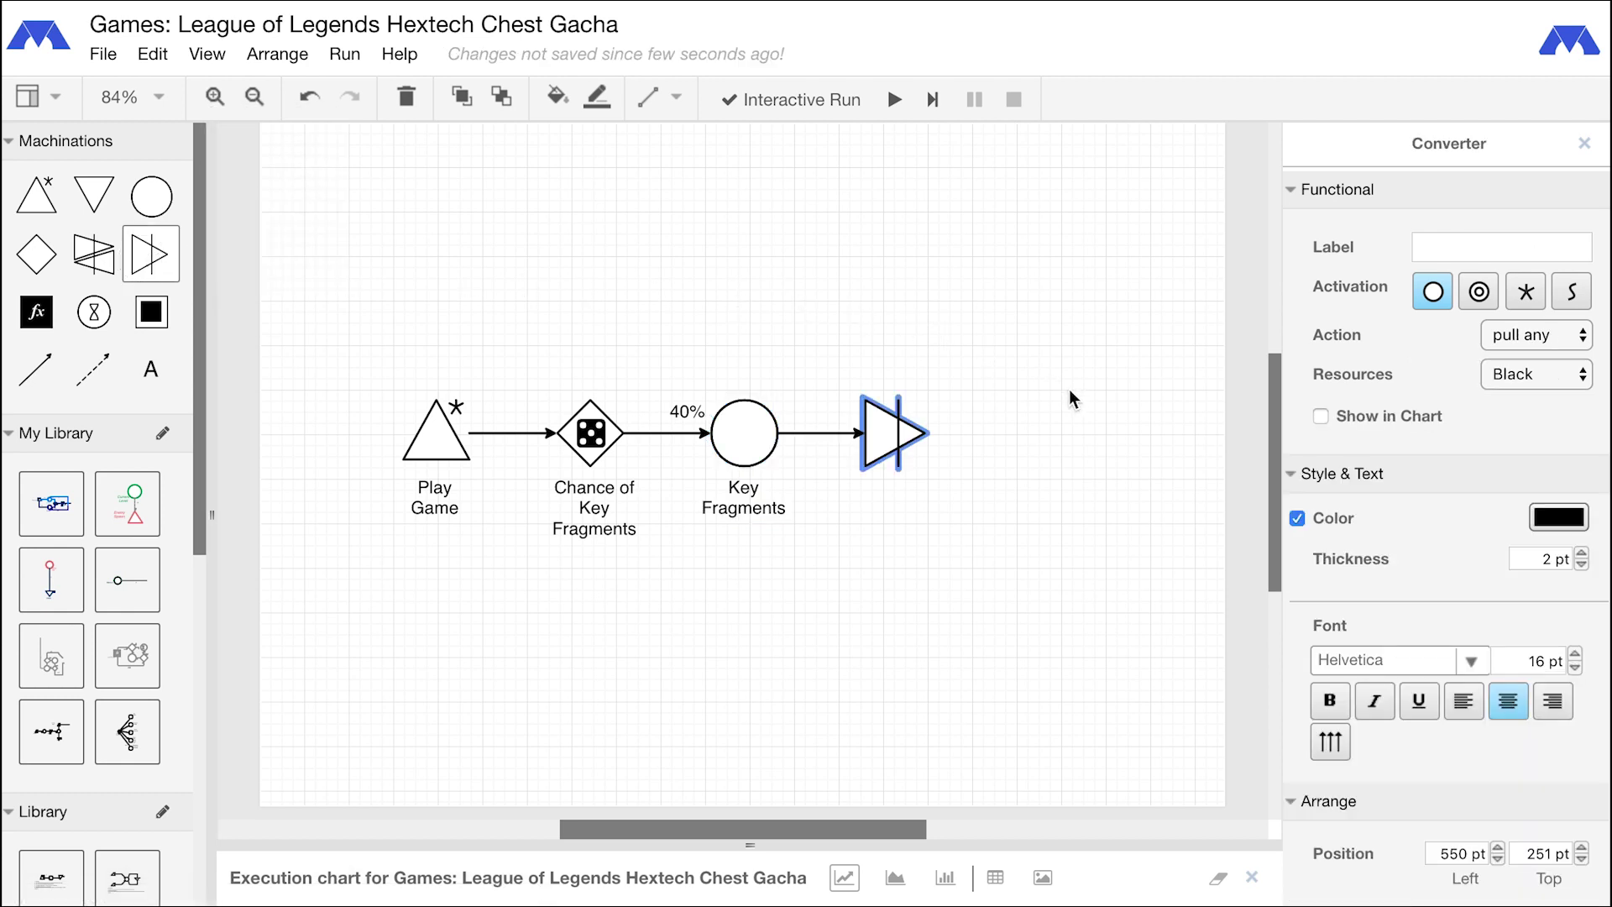
type("Forge K")
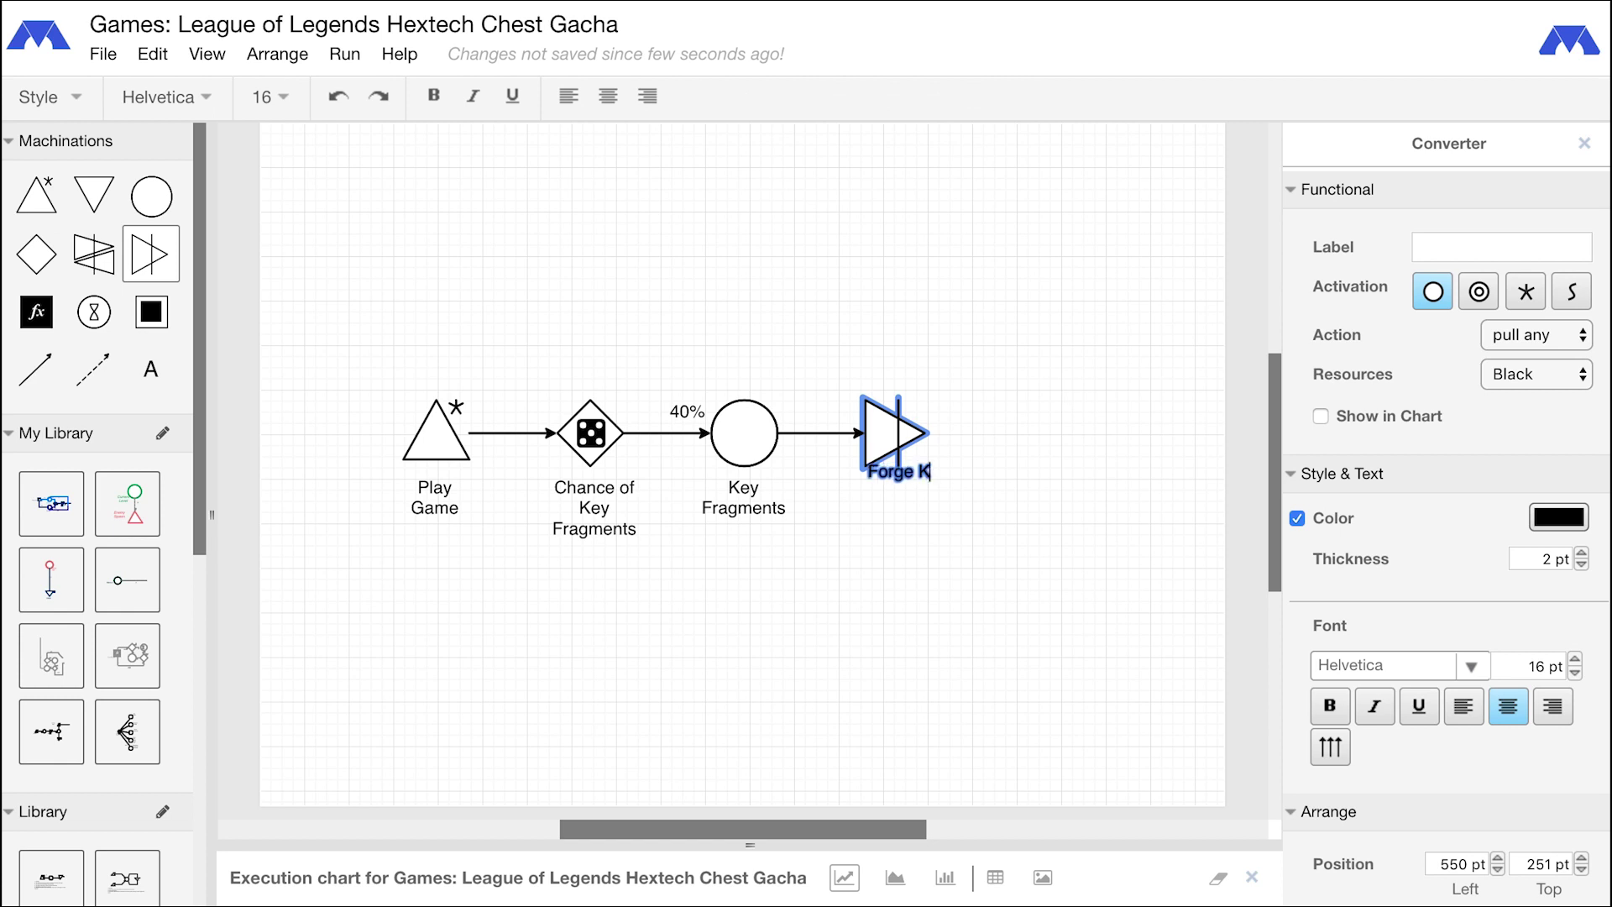
type("eys")
left_click(958, 486)
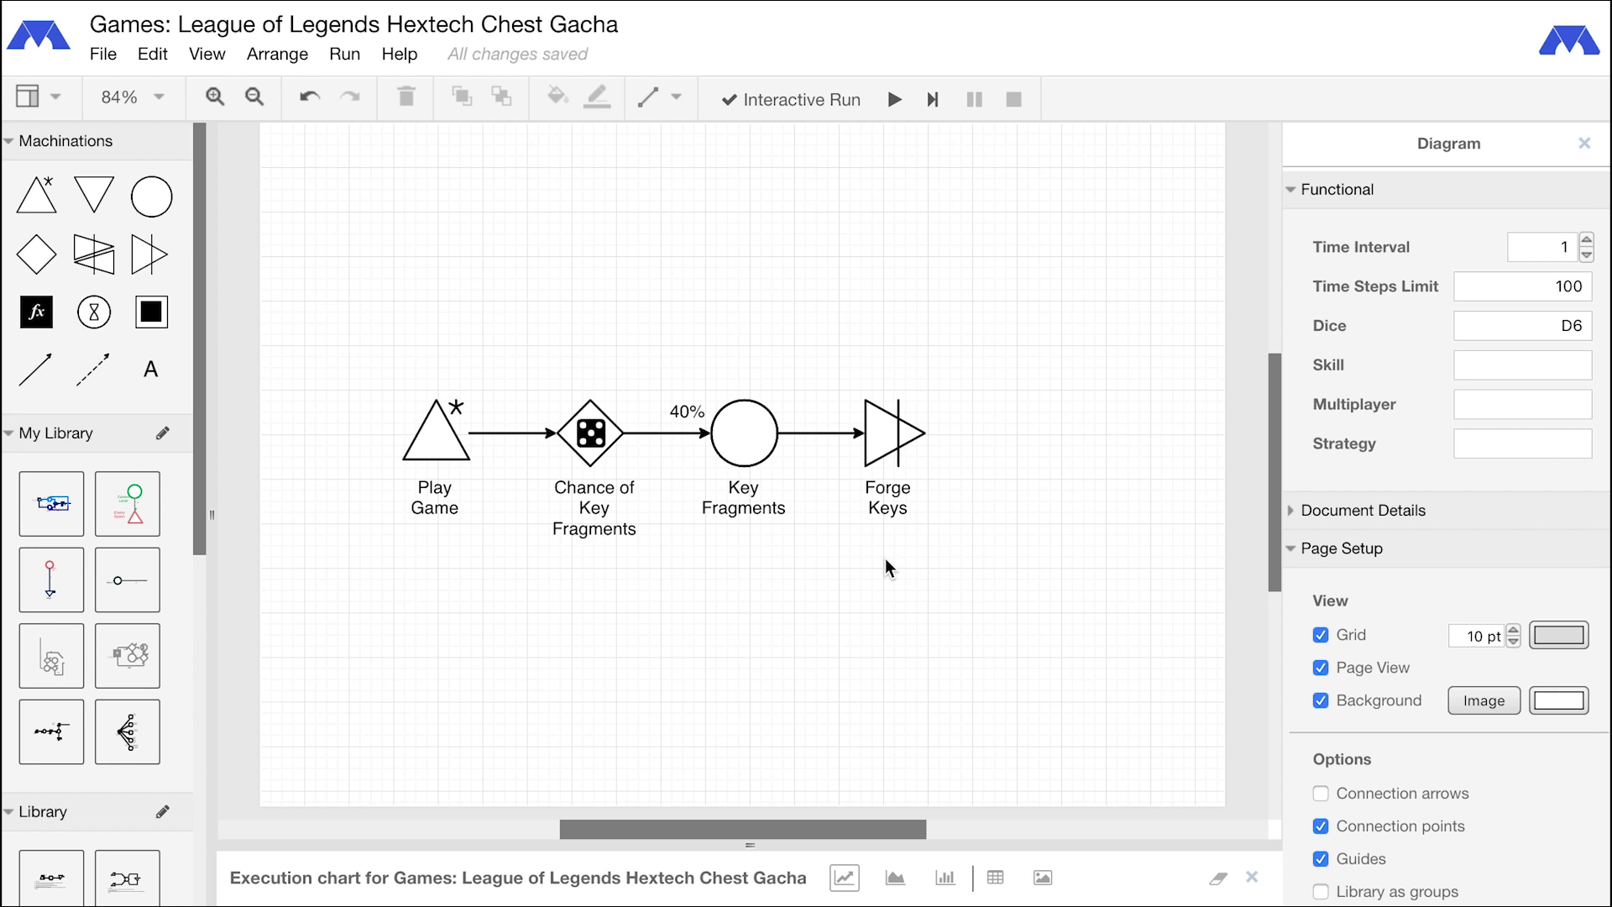
left_click(894, 433)
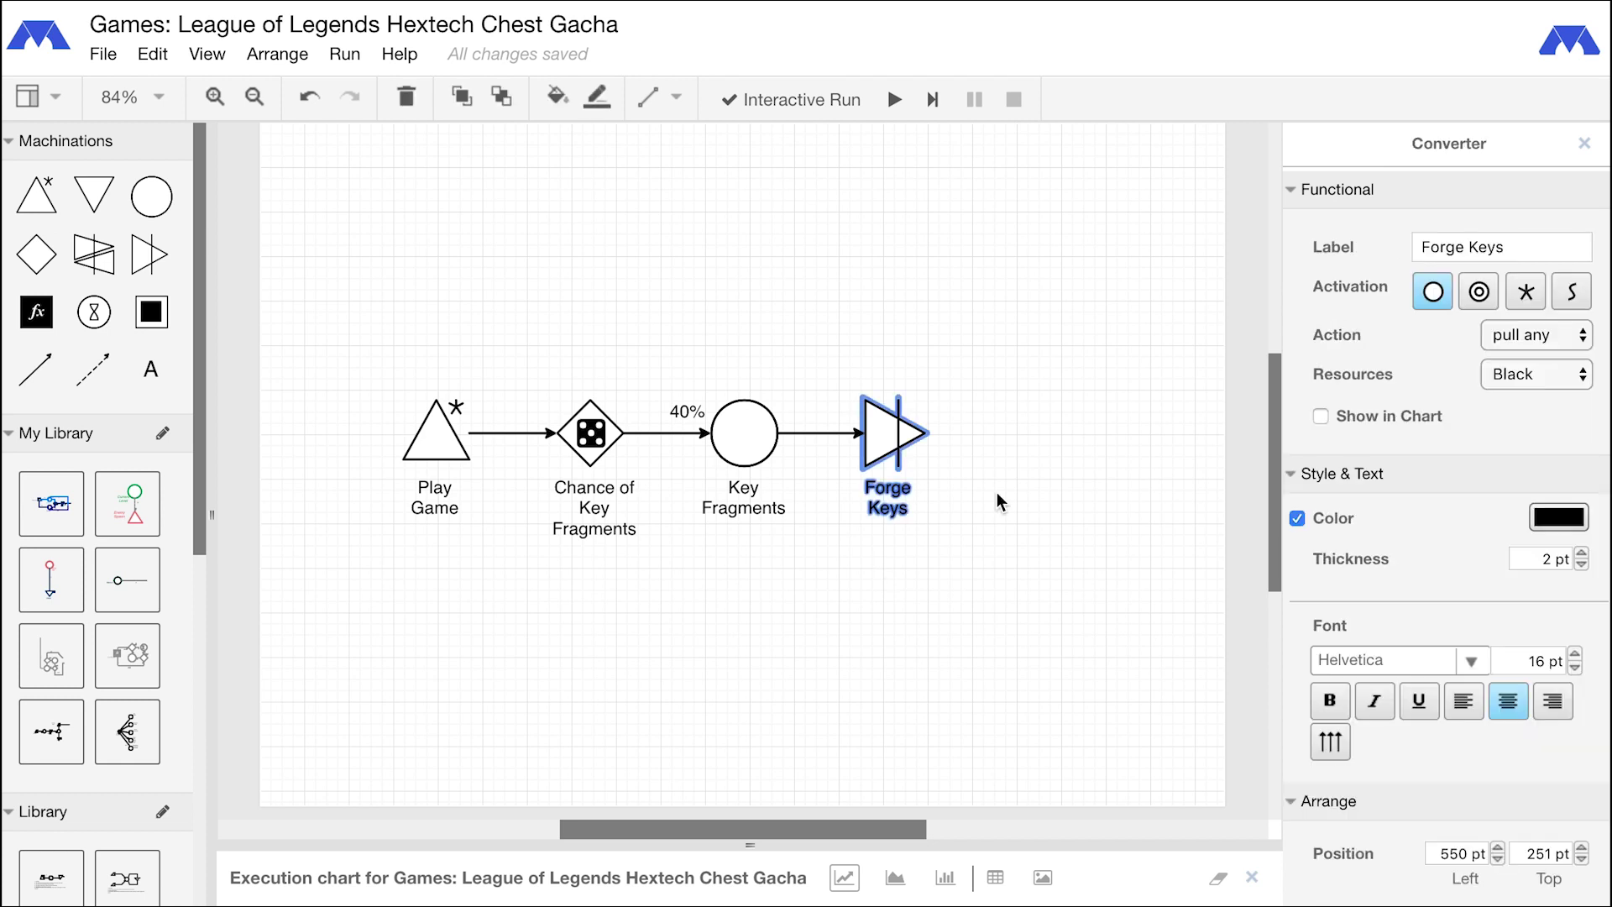
Add a Keys pool after Forge Keys and set the Key Fragments→Forge Keys rate to 3
left_click(152, 196)
left_click(1051, 434)
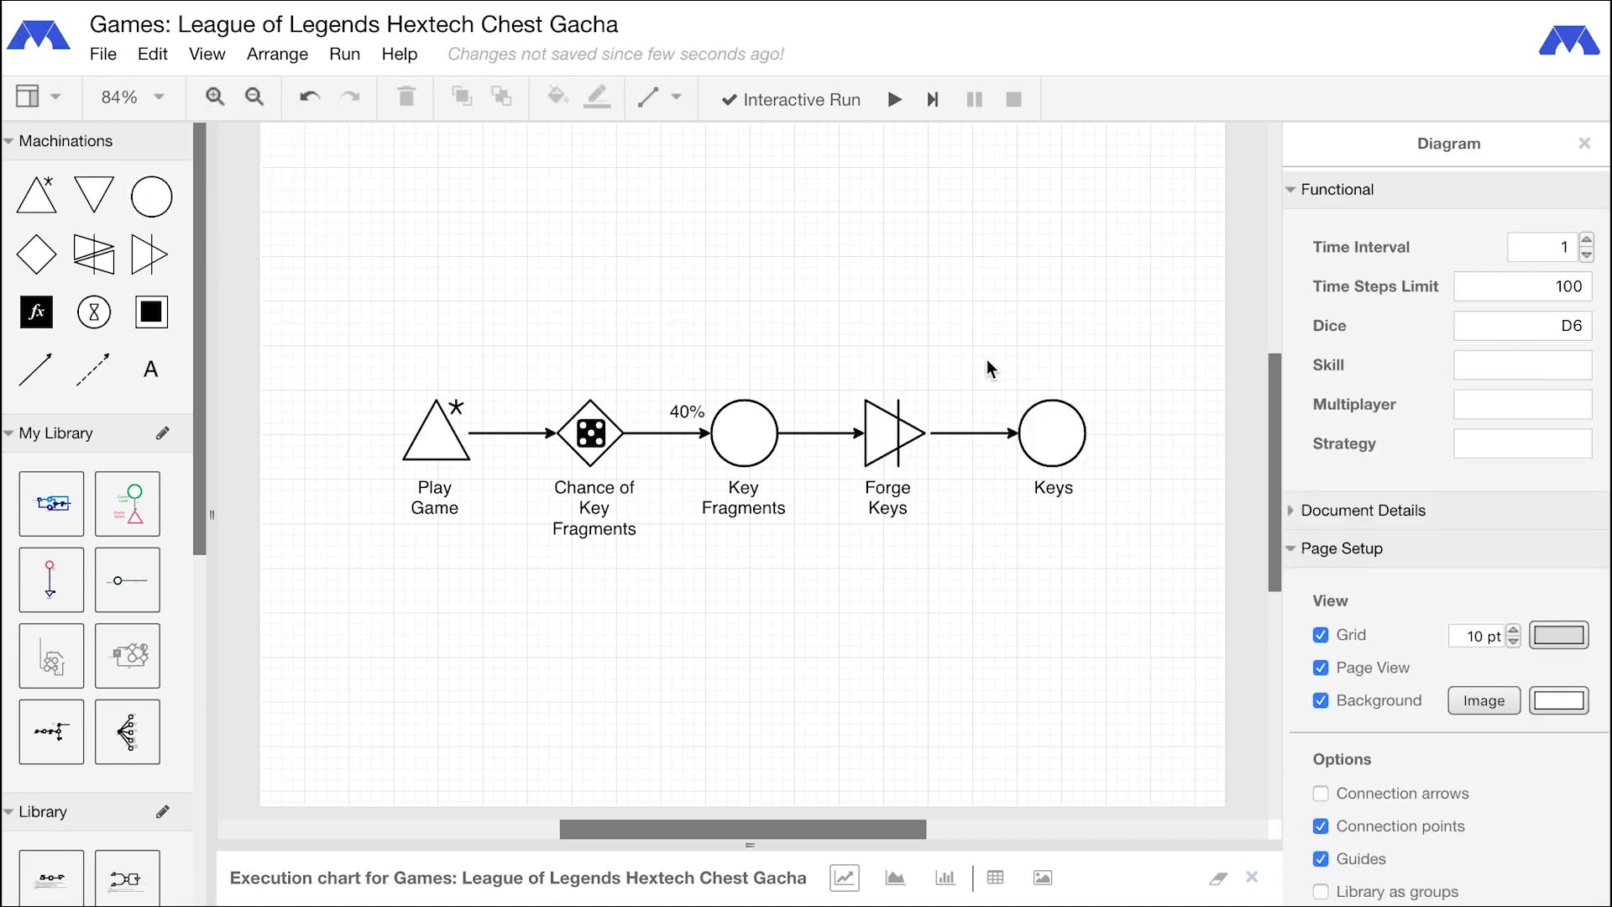
left_click(818, 434)
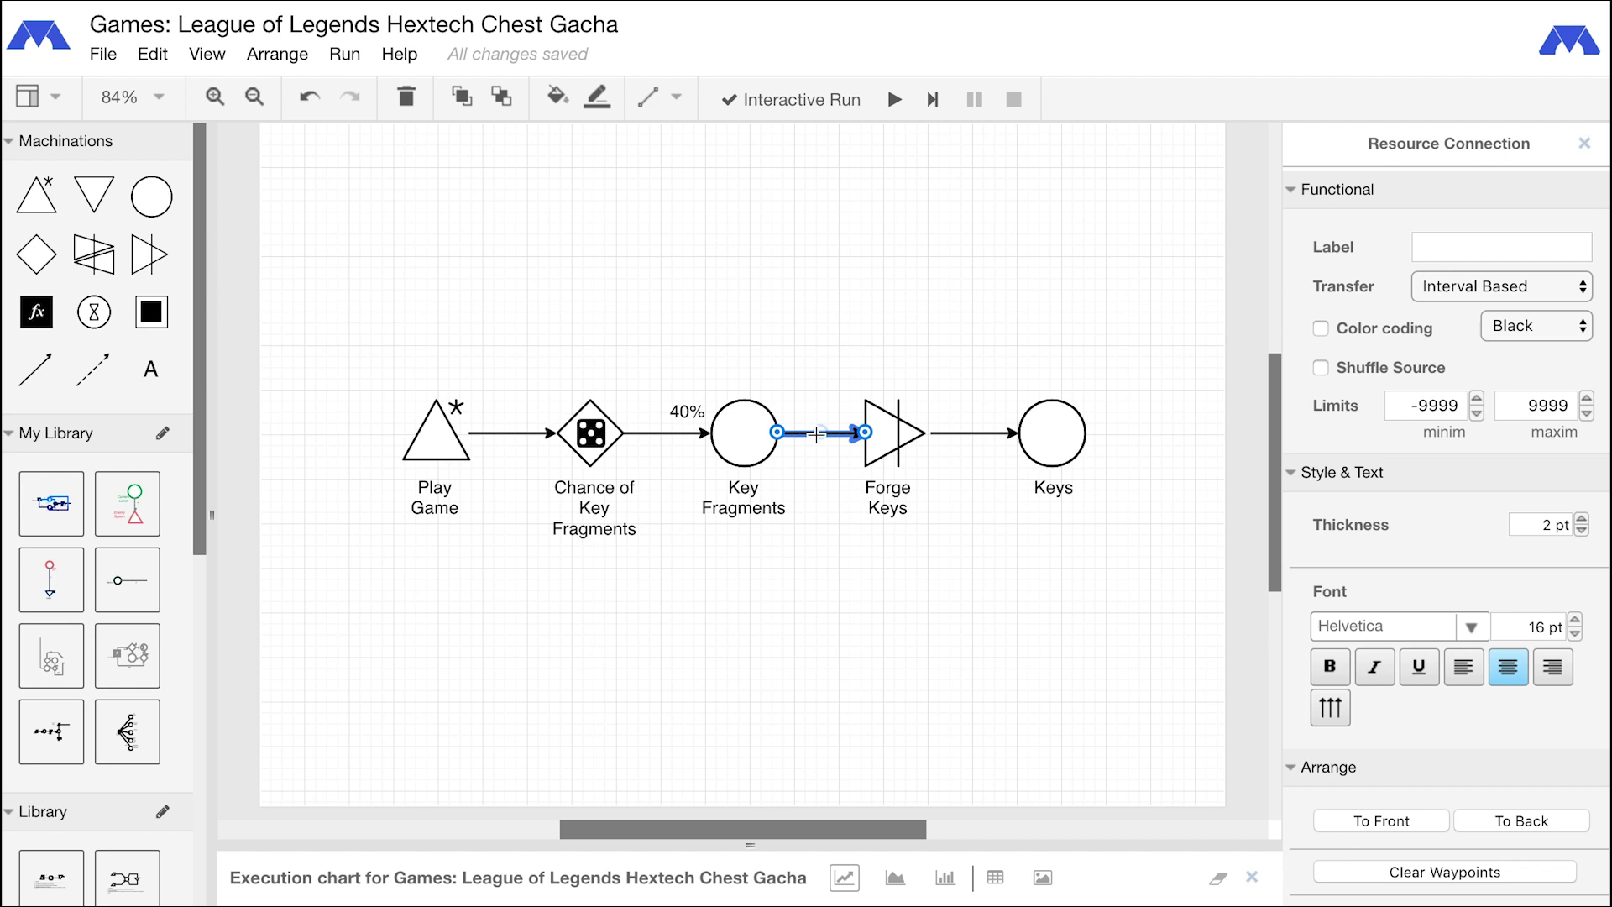
type("3")
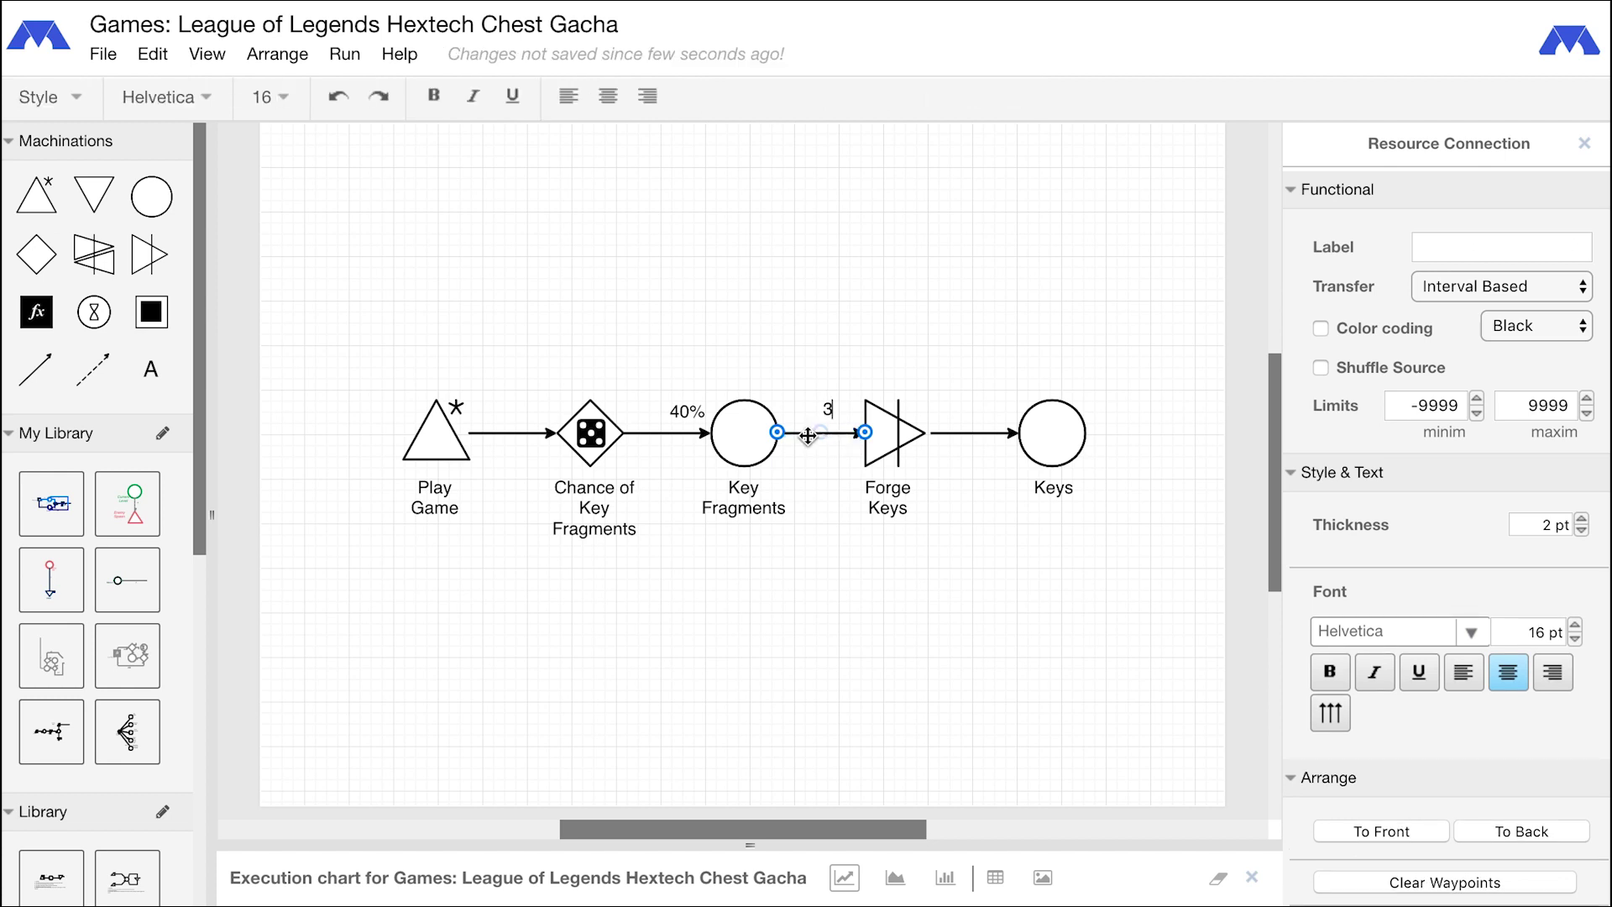
left_click(840, 488)
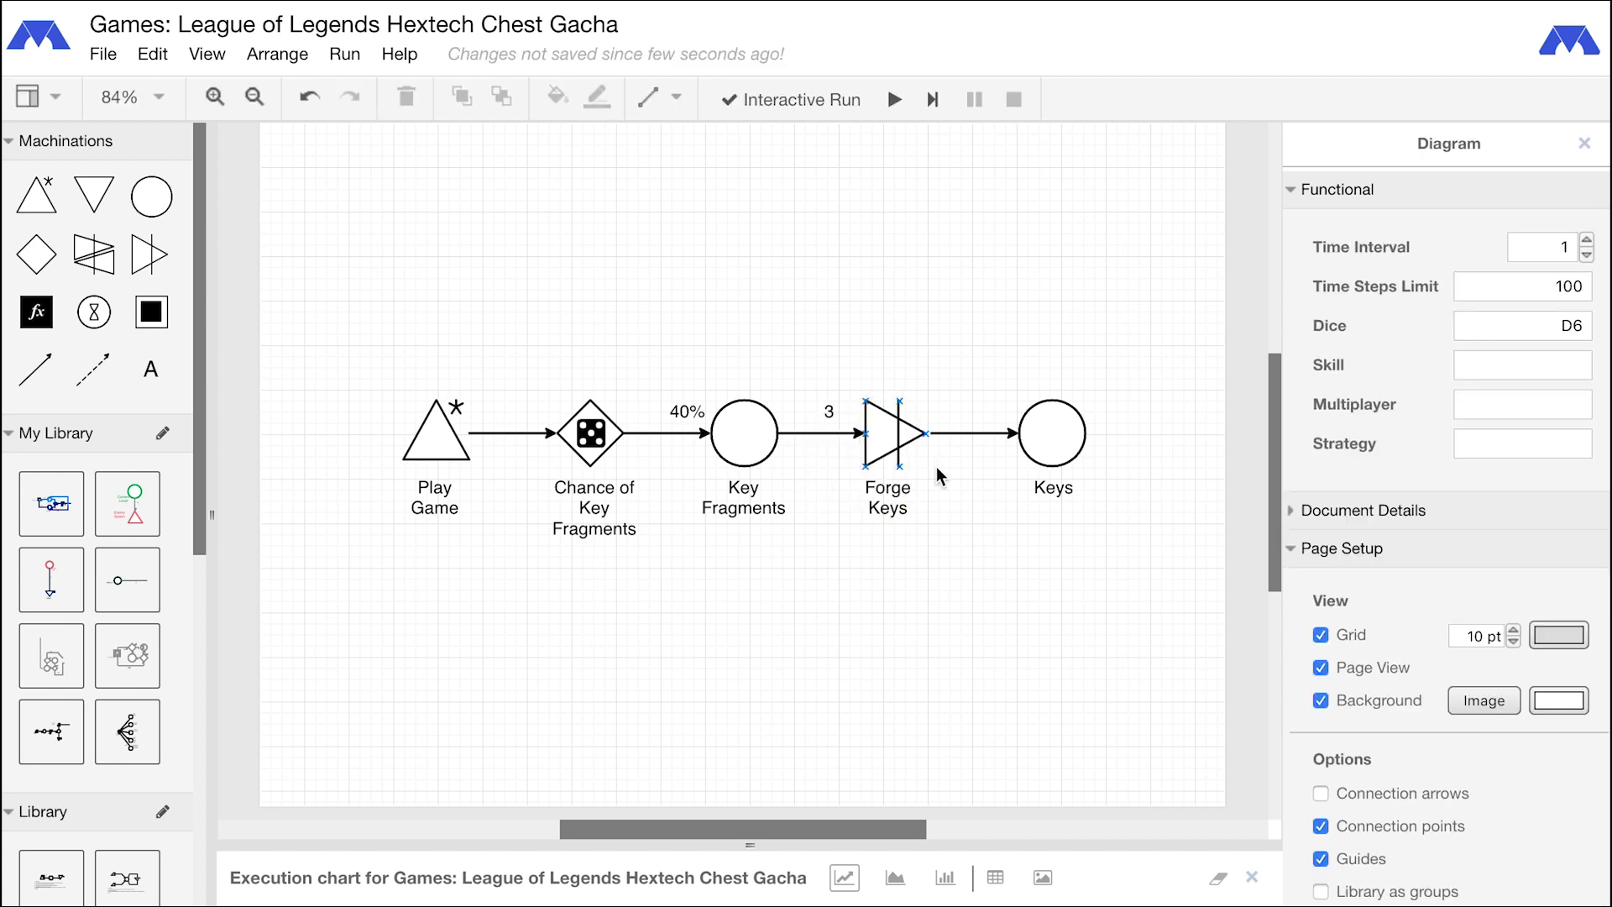
left_click(969, 433)
type("1")
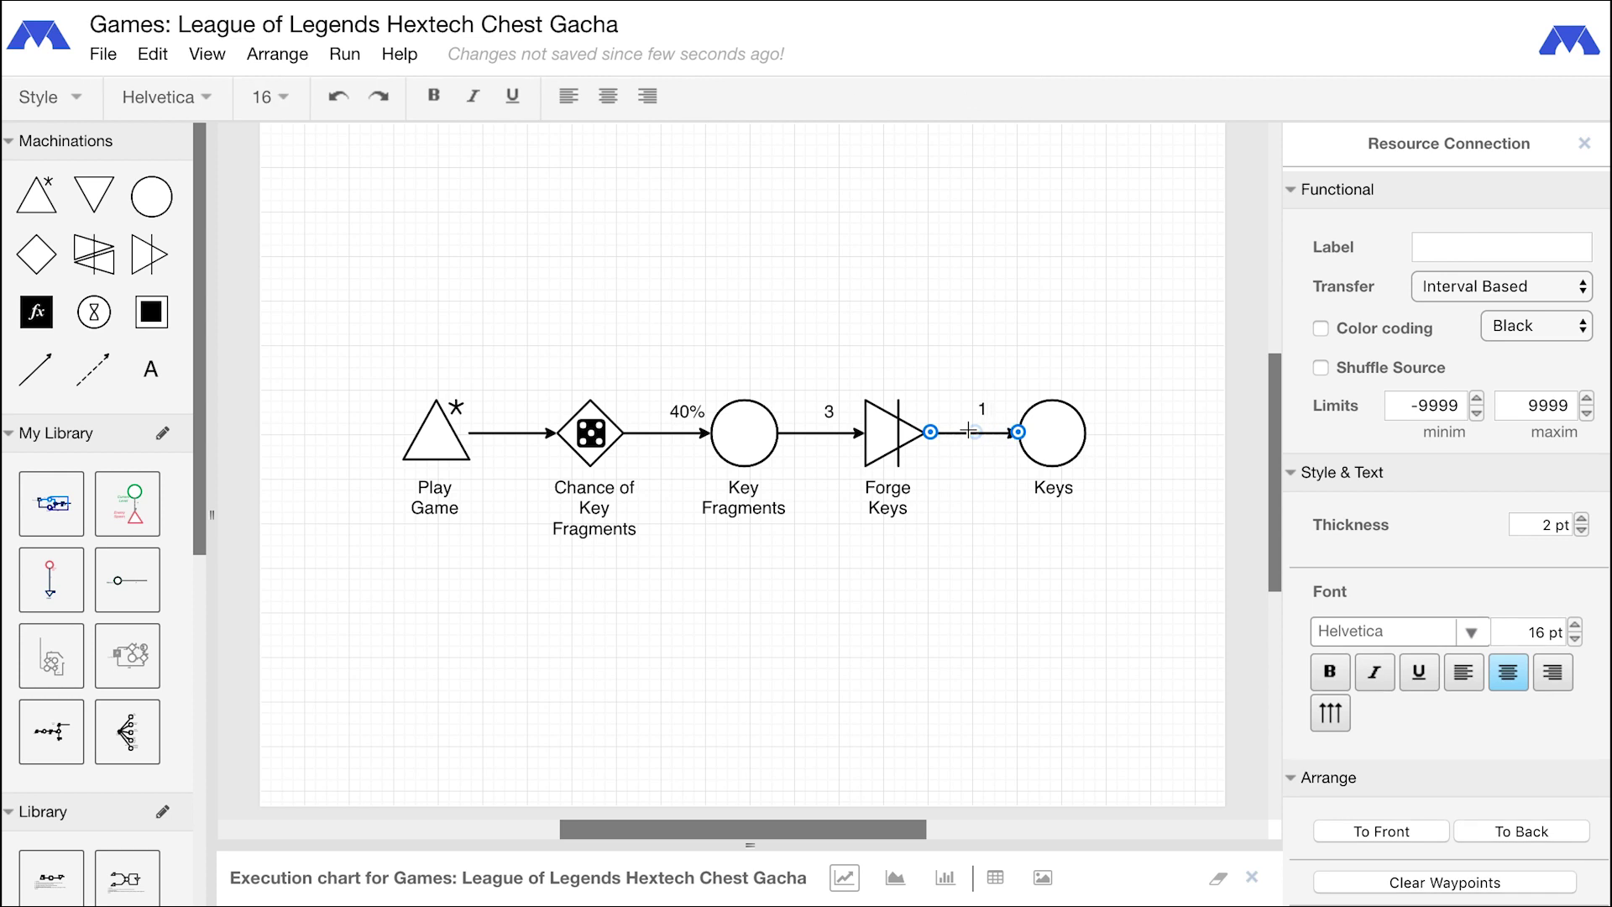
key("BackSpace")
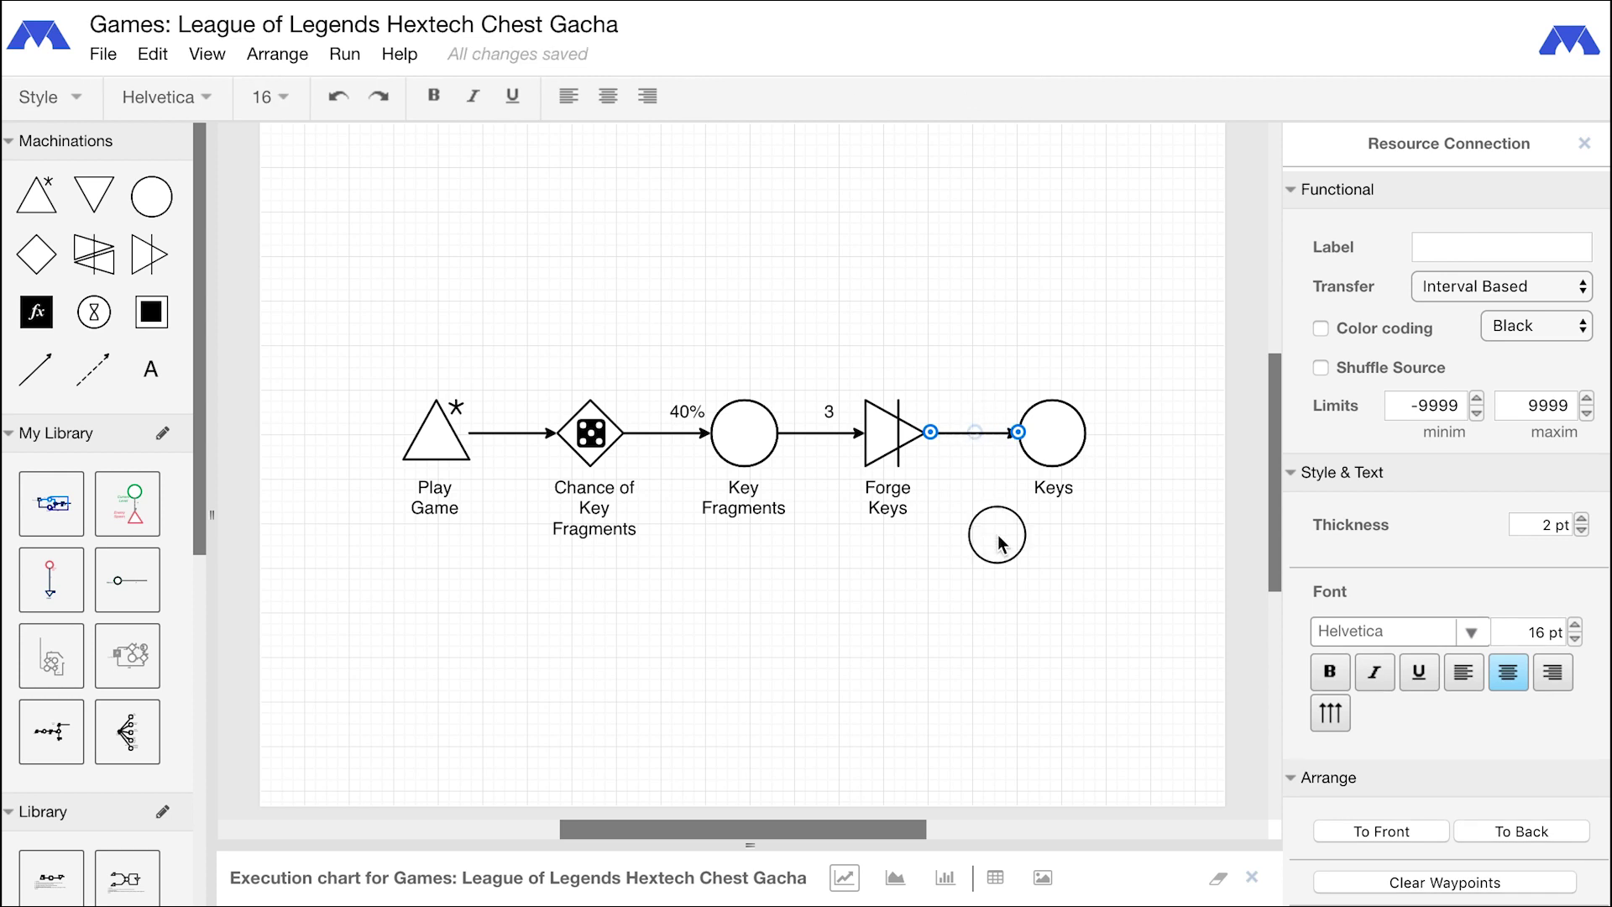
Make the Forge Keys converter automatic and change its action to pull all
left_click(1001, 536)
left_click(891, 435)
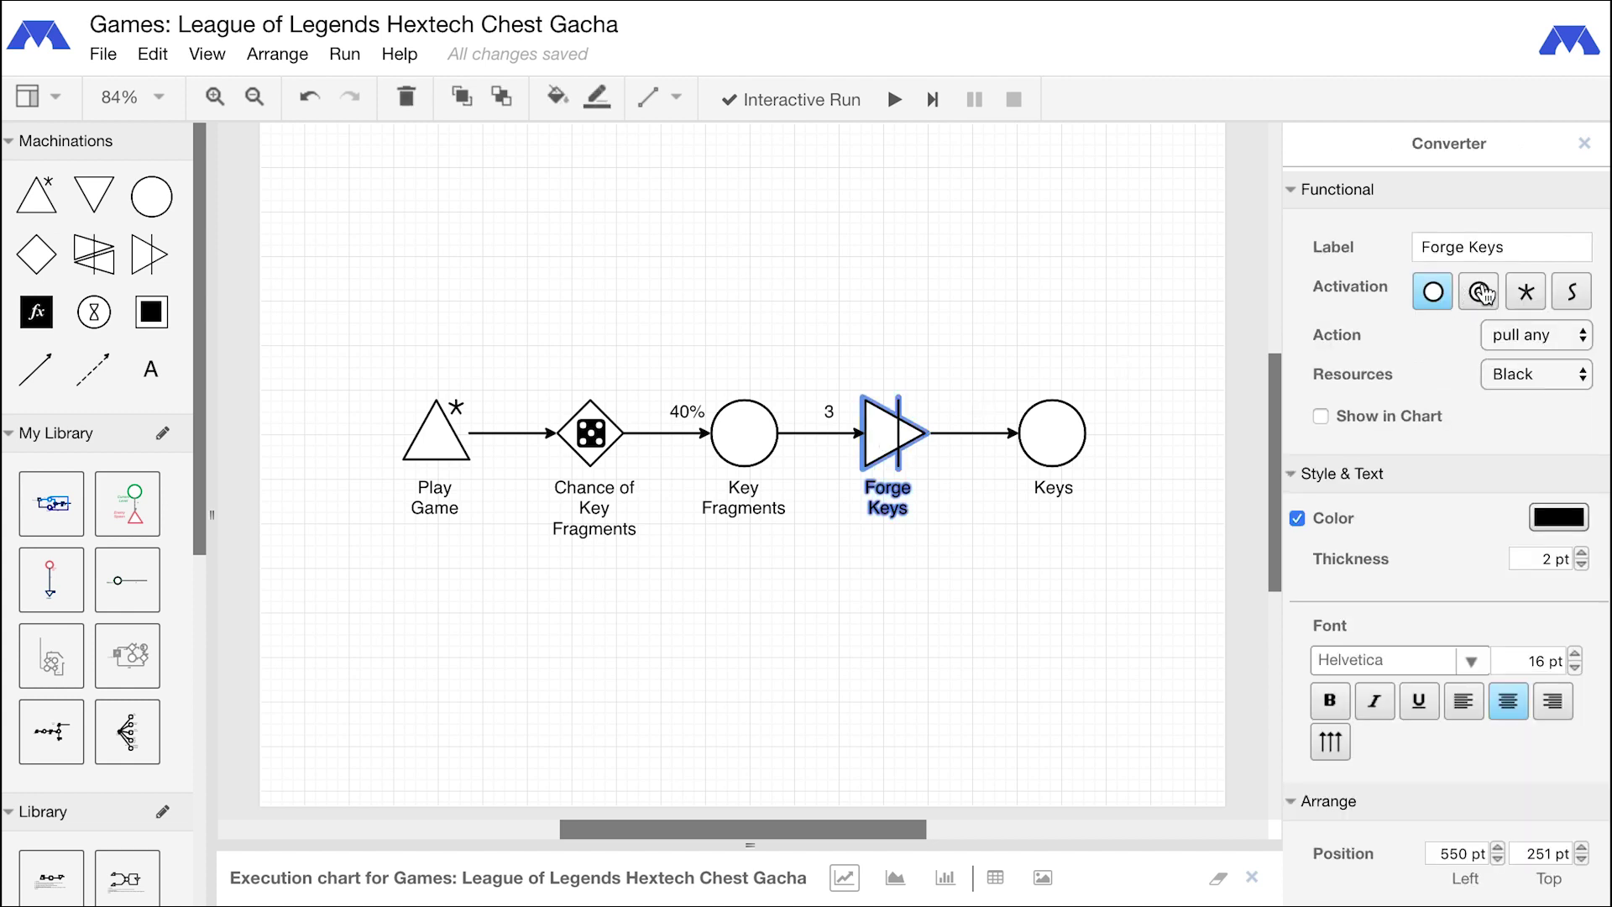
left_click(1525, 293)
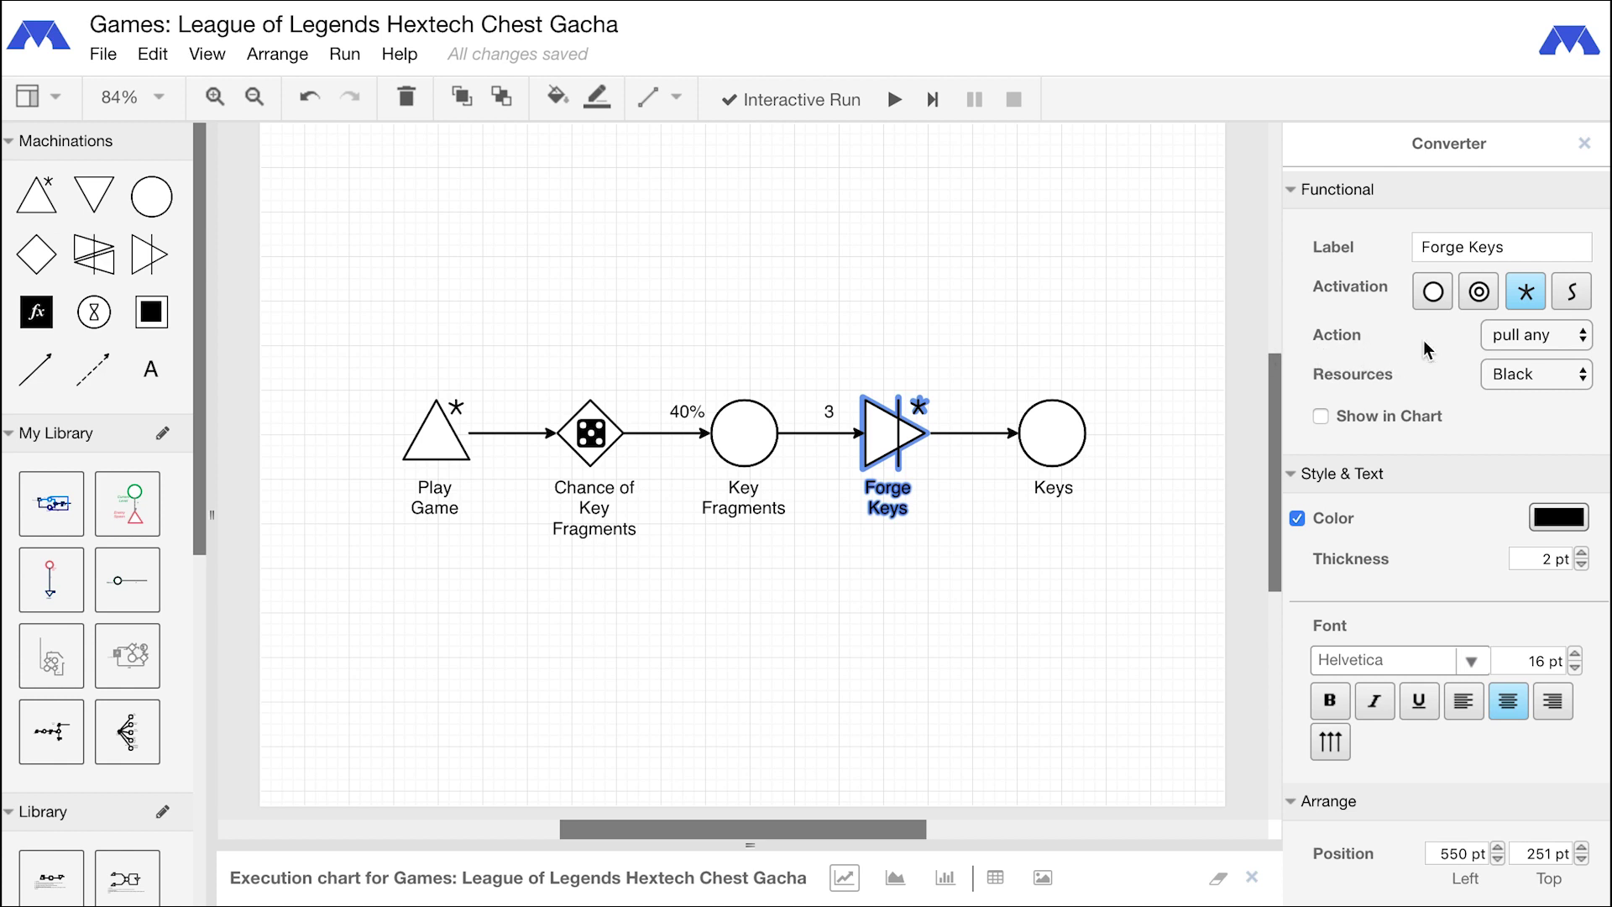
left_click(1527, 336)
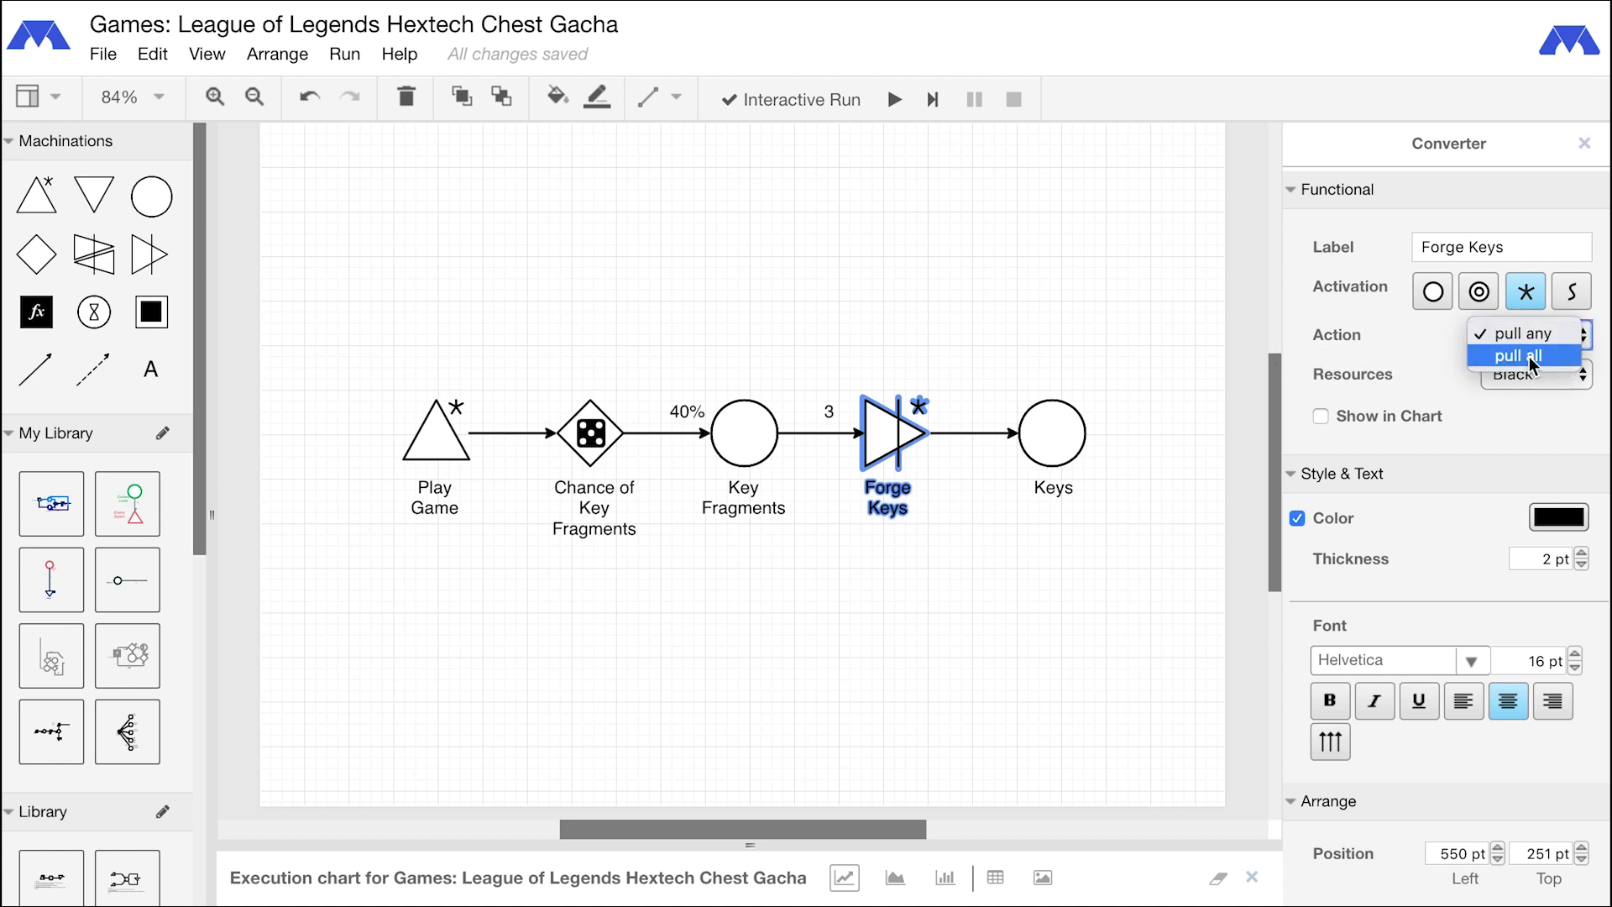
left_click(1532, 361)
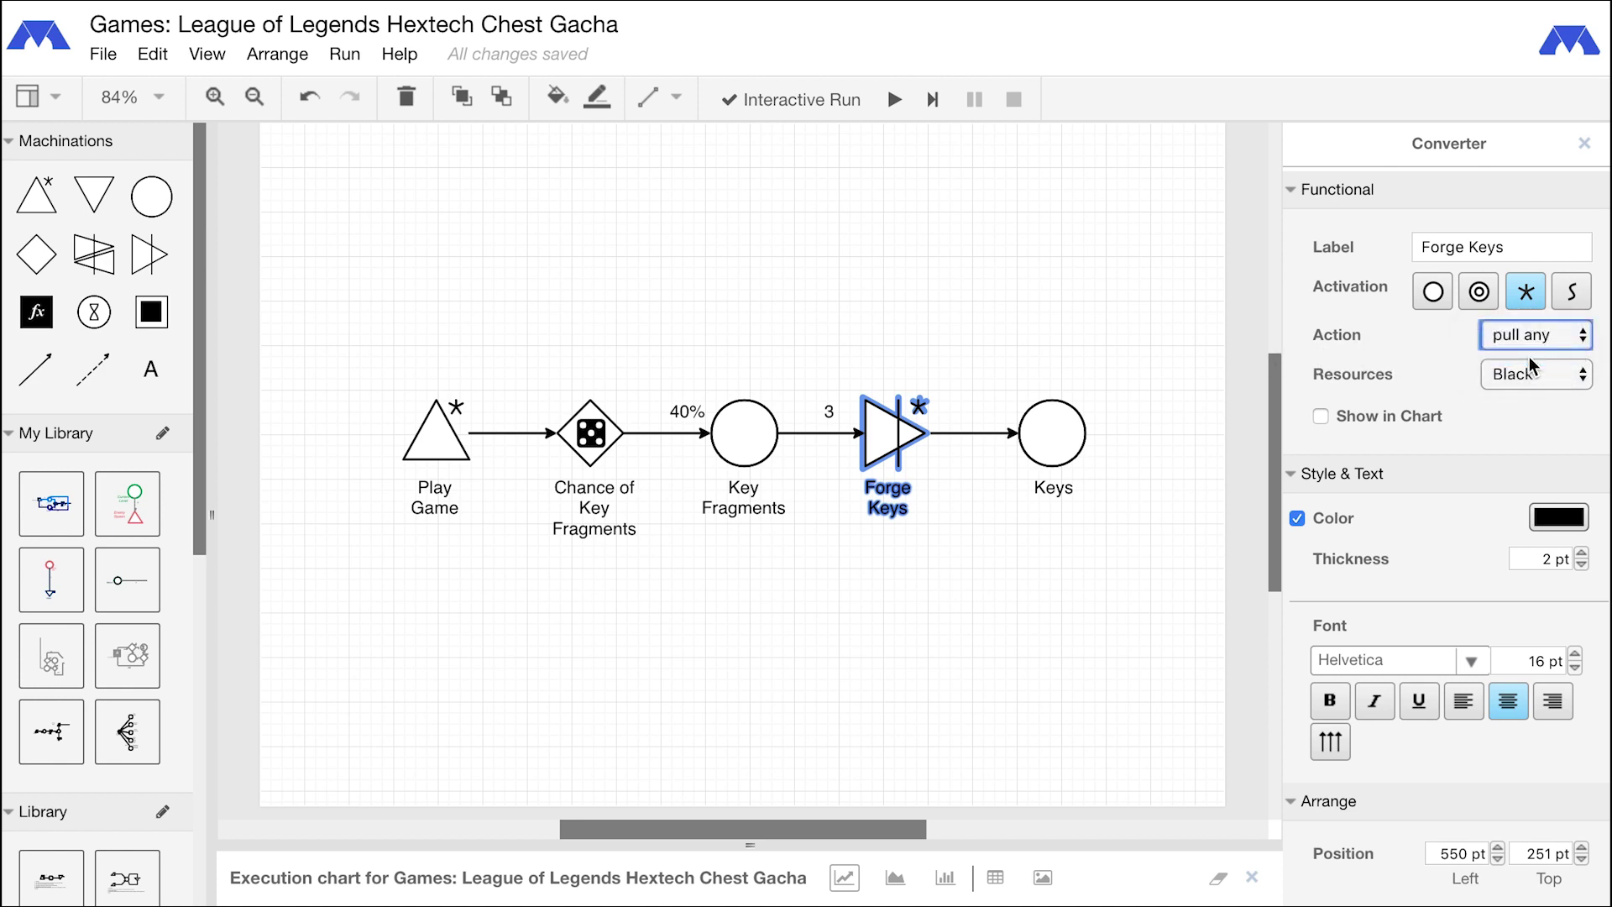
left_click(1447, 397)
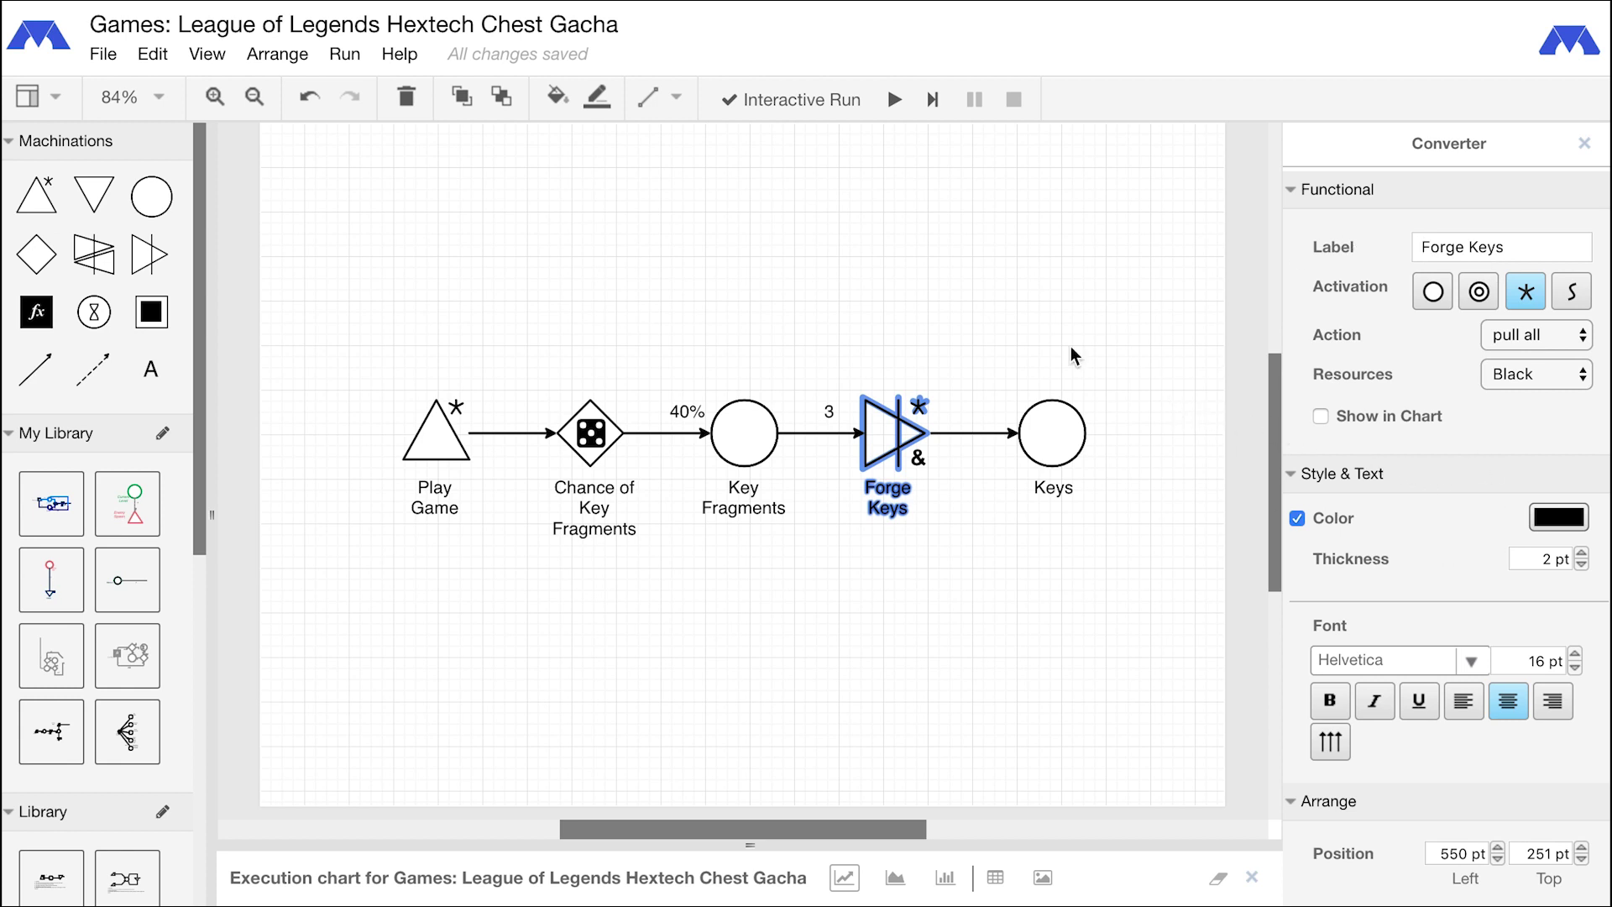
Run the simulation to step 10, leaving 1 forged key in Keys
left_click(894, 100)
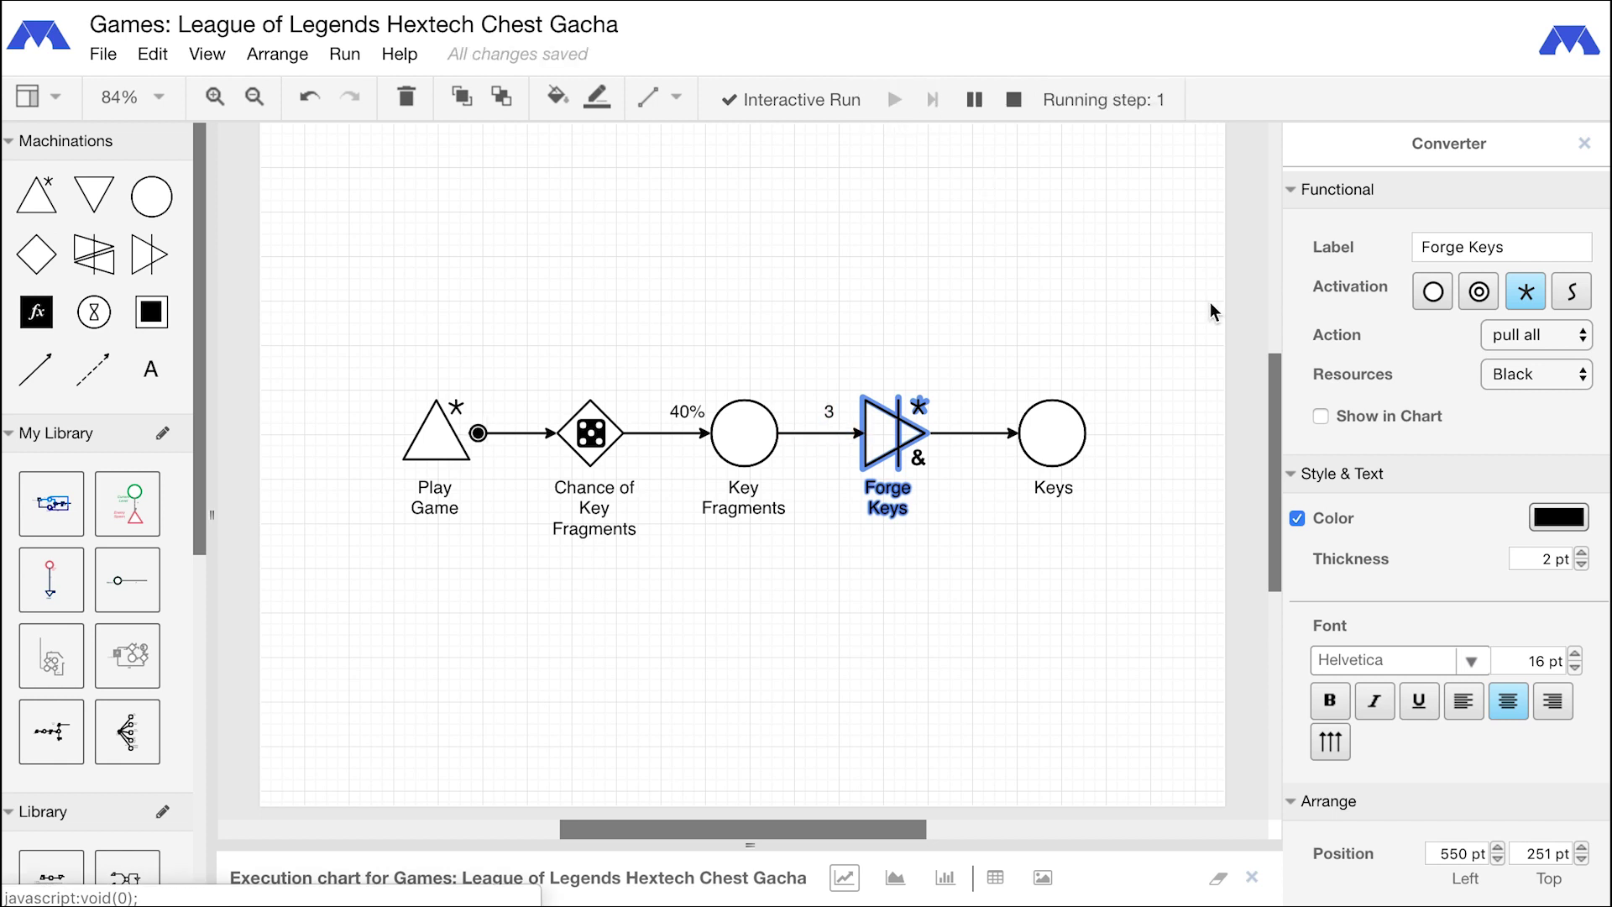
left_click(1141, 289)
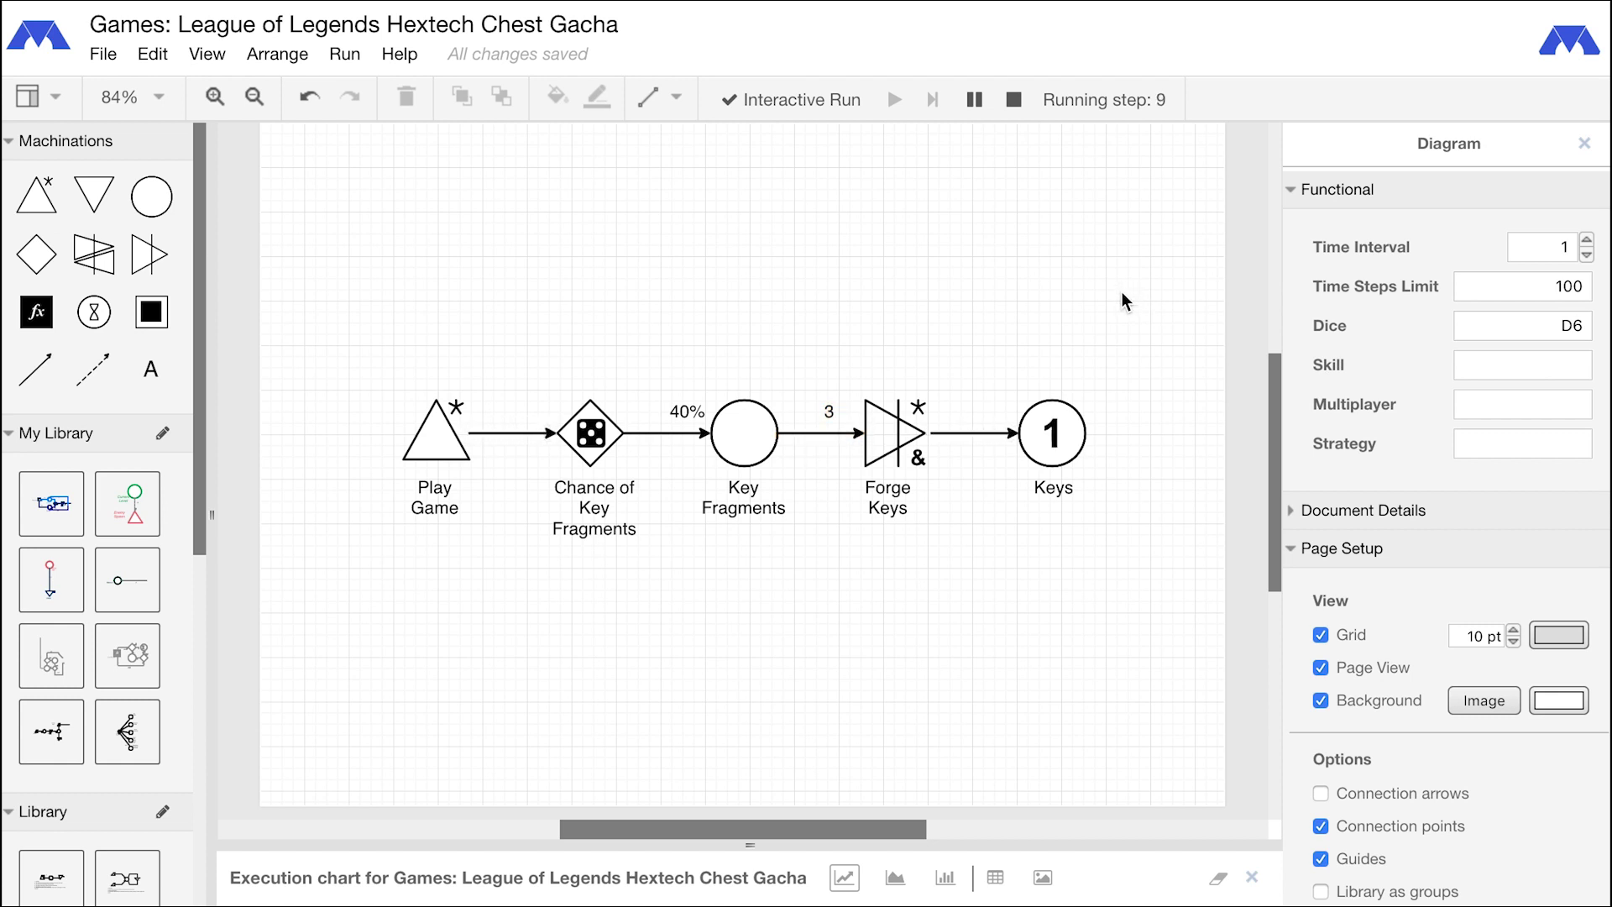
Move the Chance of Key Fragments-to-Keys chain up and colour it orange (FF8000)
left_click(1014, 115)
left_click_drag(529, 330, 1171, 578)
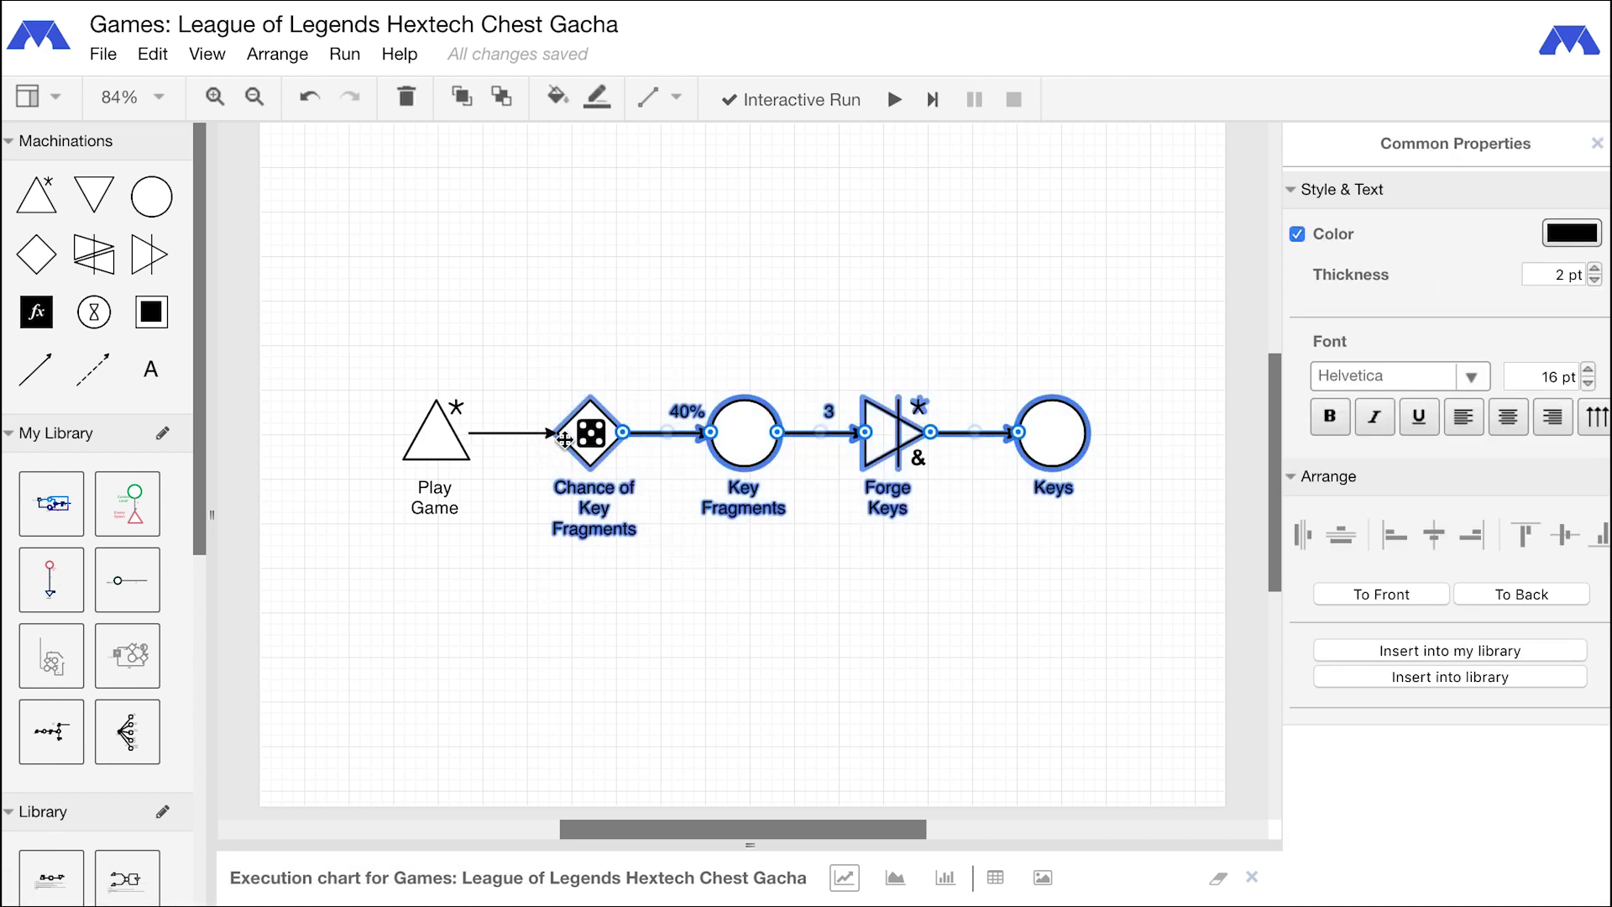
left_click_drag(564, 439, 547, 307)
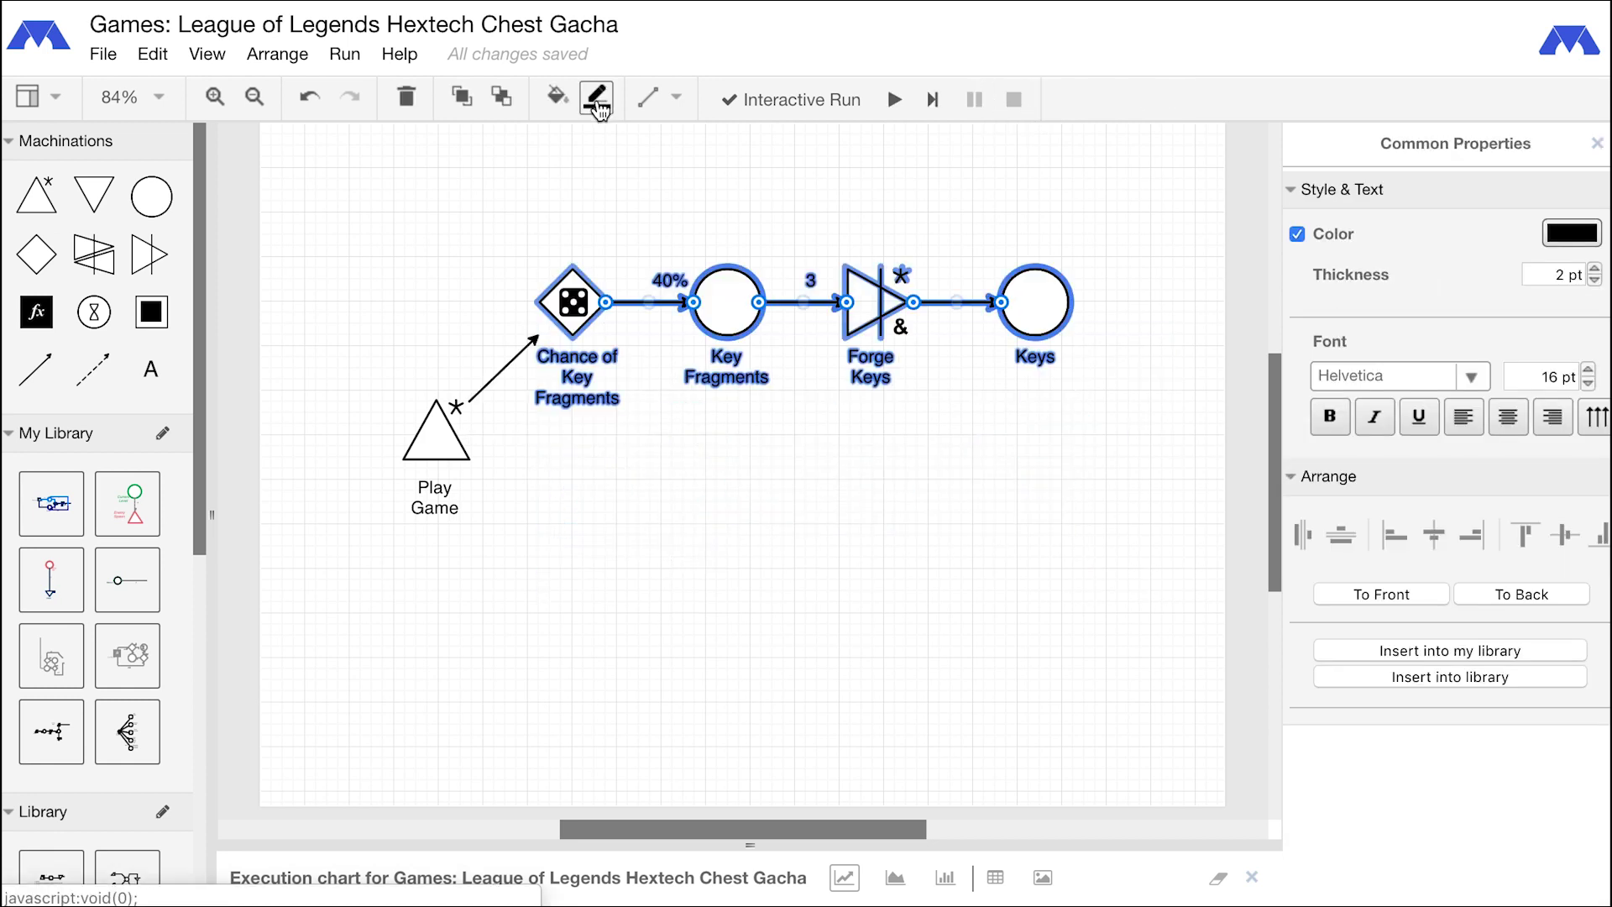
left_click(597, 98)
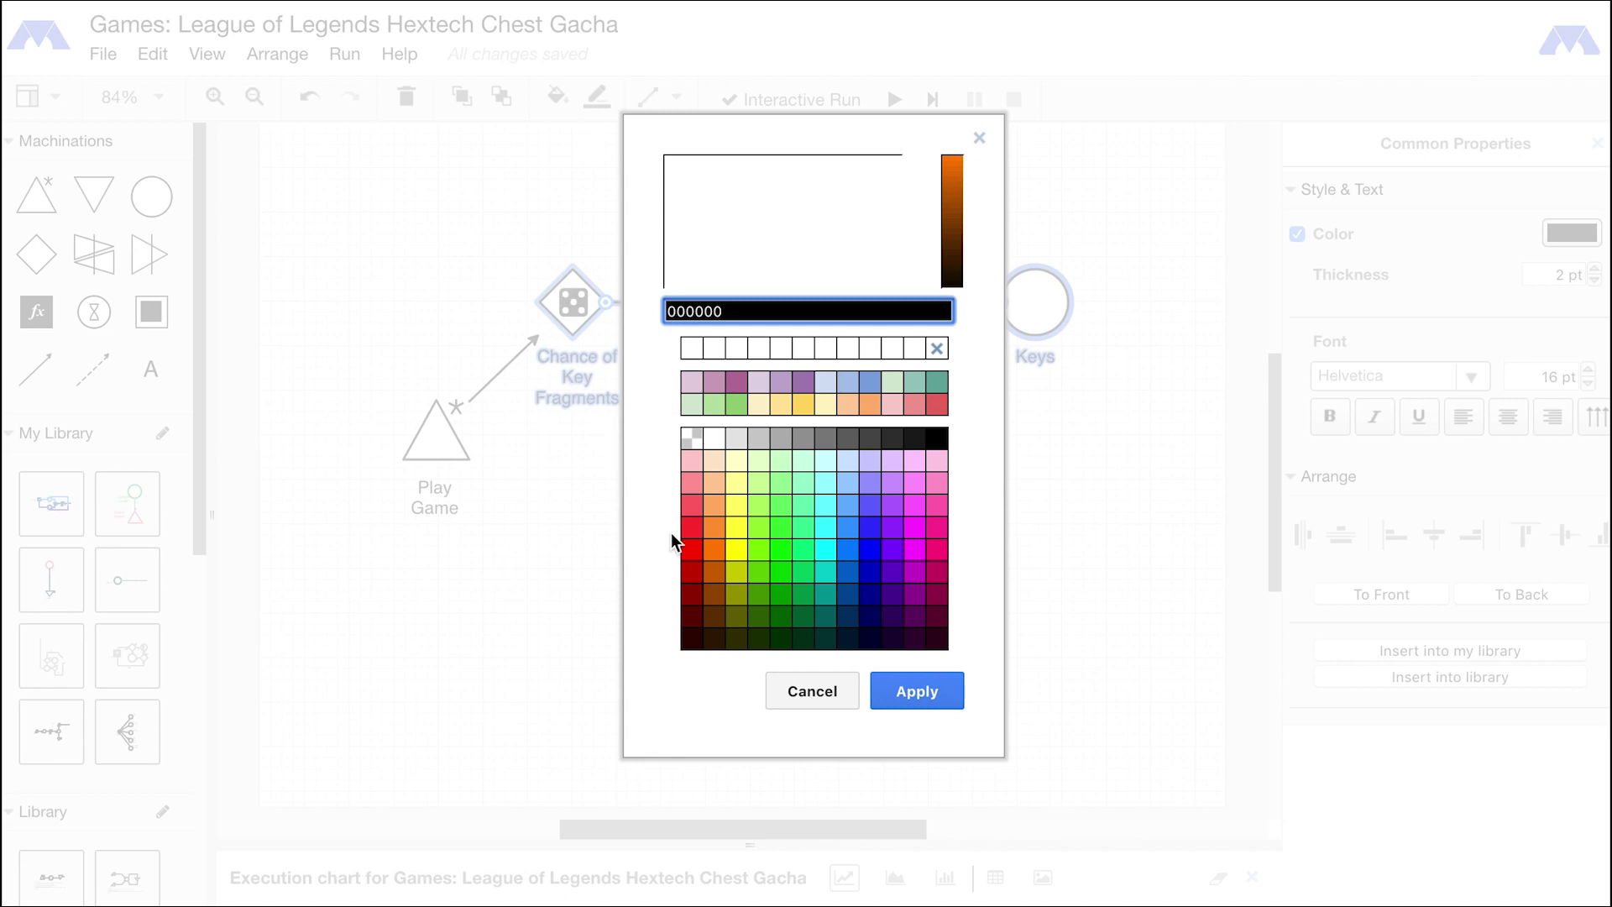
left_click(713, 549)
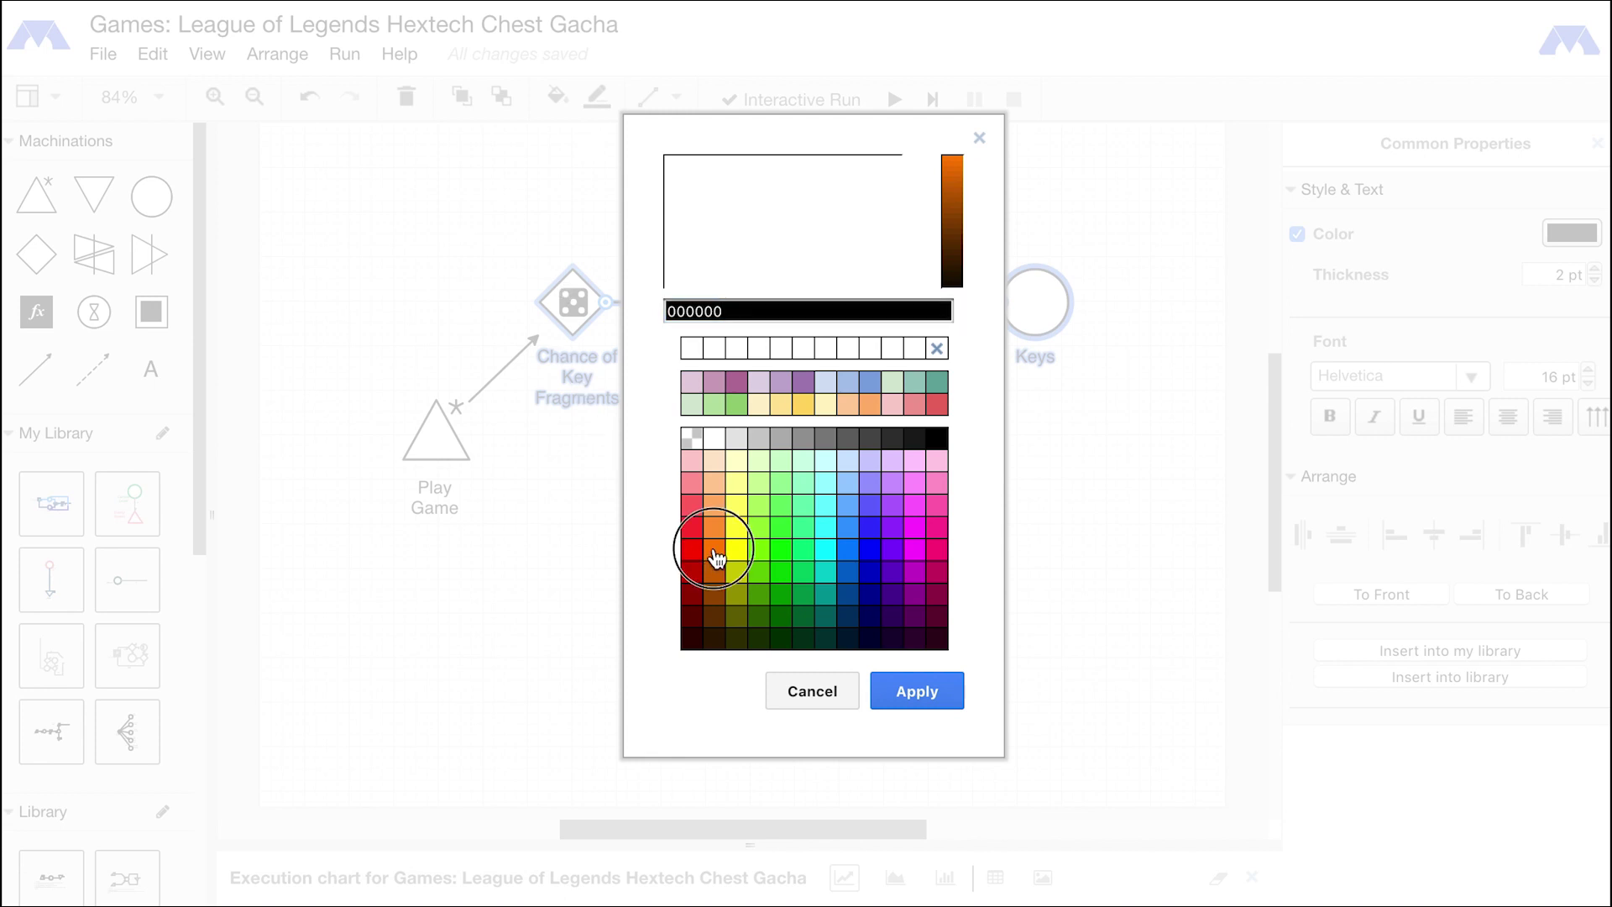
left_click(909, 691)
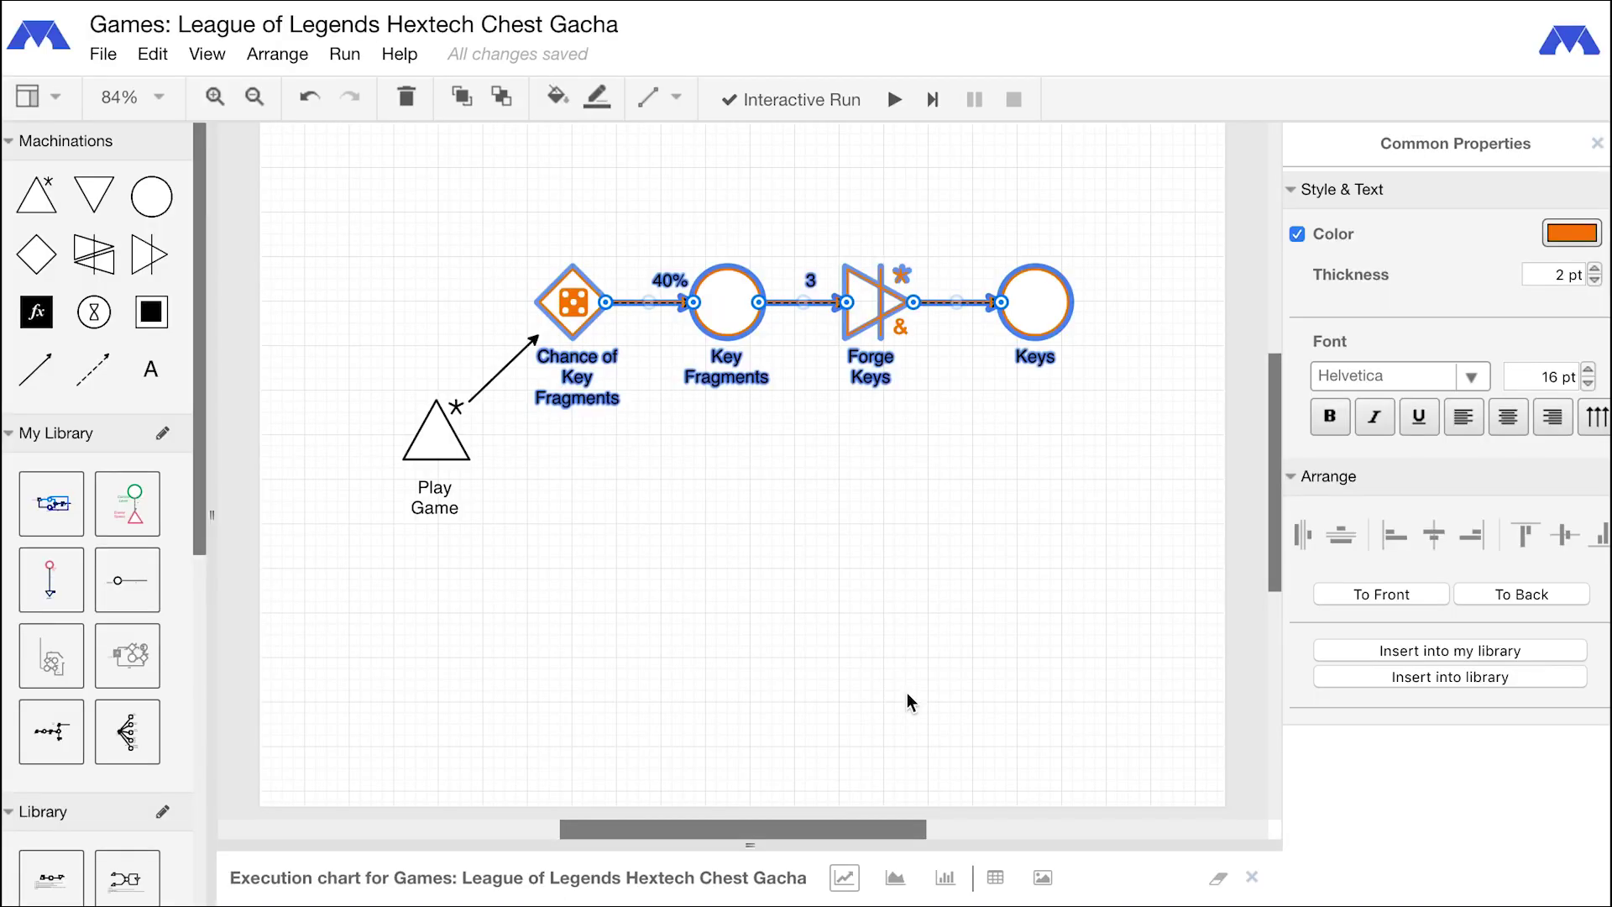
left_click(601, 504)
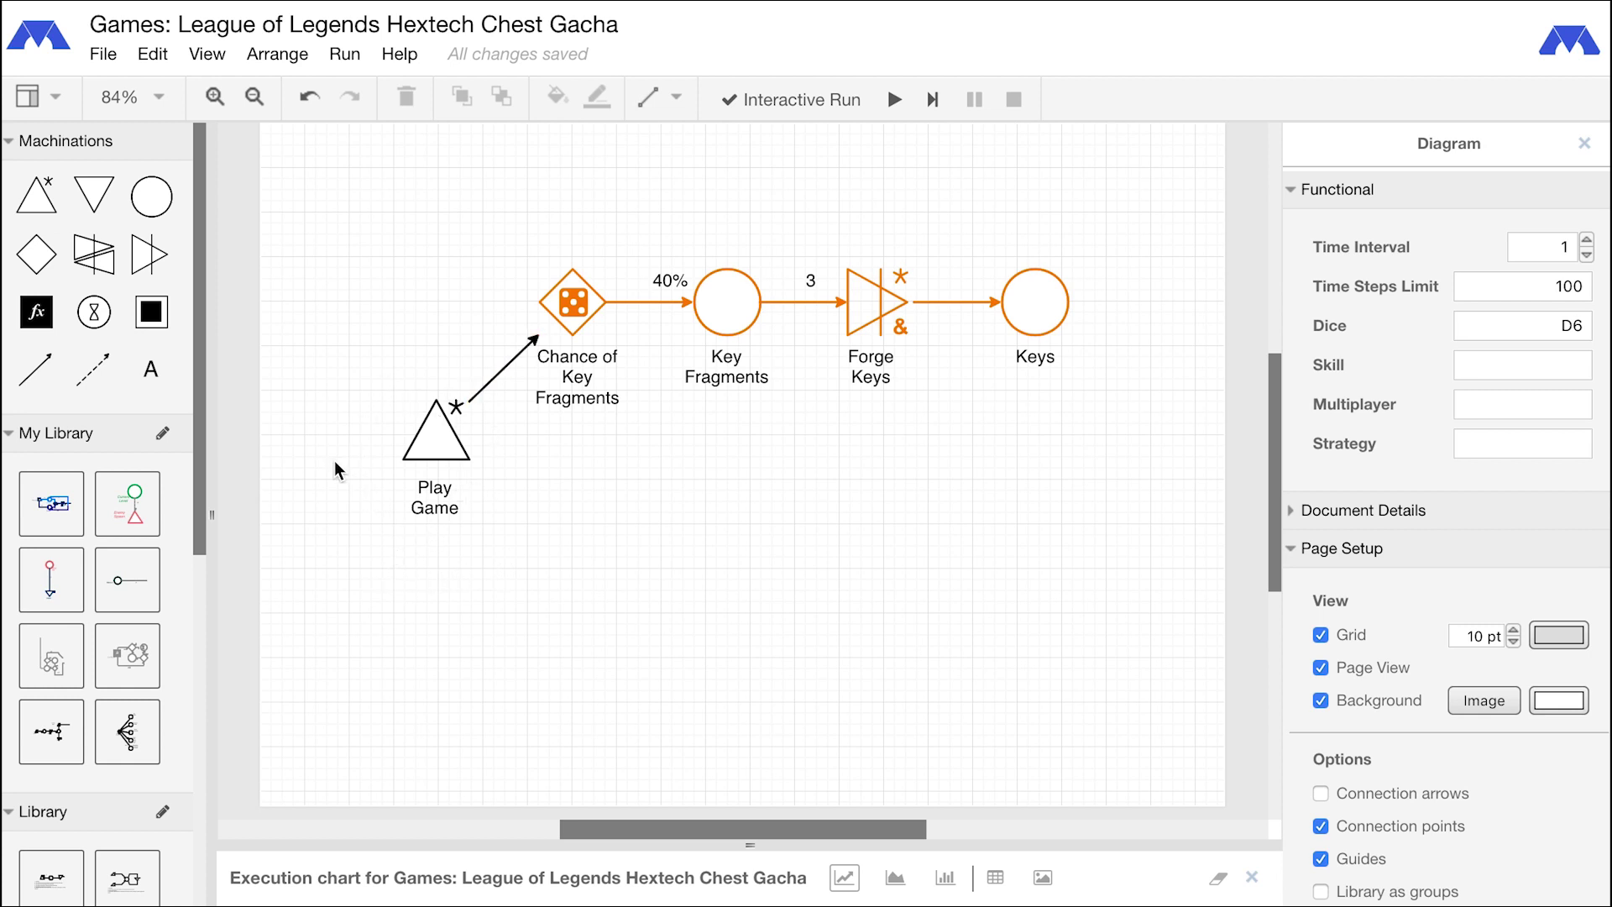
Add a dice gate labelled Chance of S Rank, fed from Play Game
mouse_move(36, 253)
left_mouse_down()
mouse_move(486, 536)
mouse_move(536, 532)
left_mouse_up()
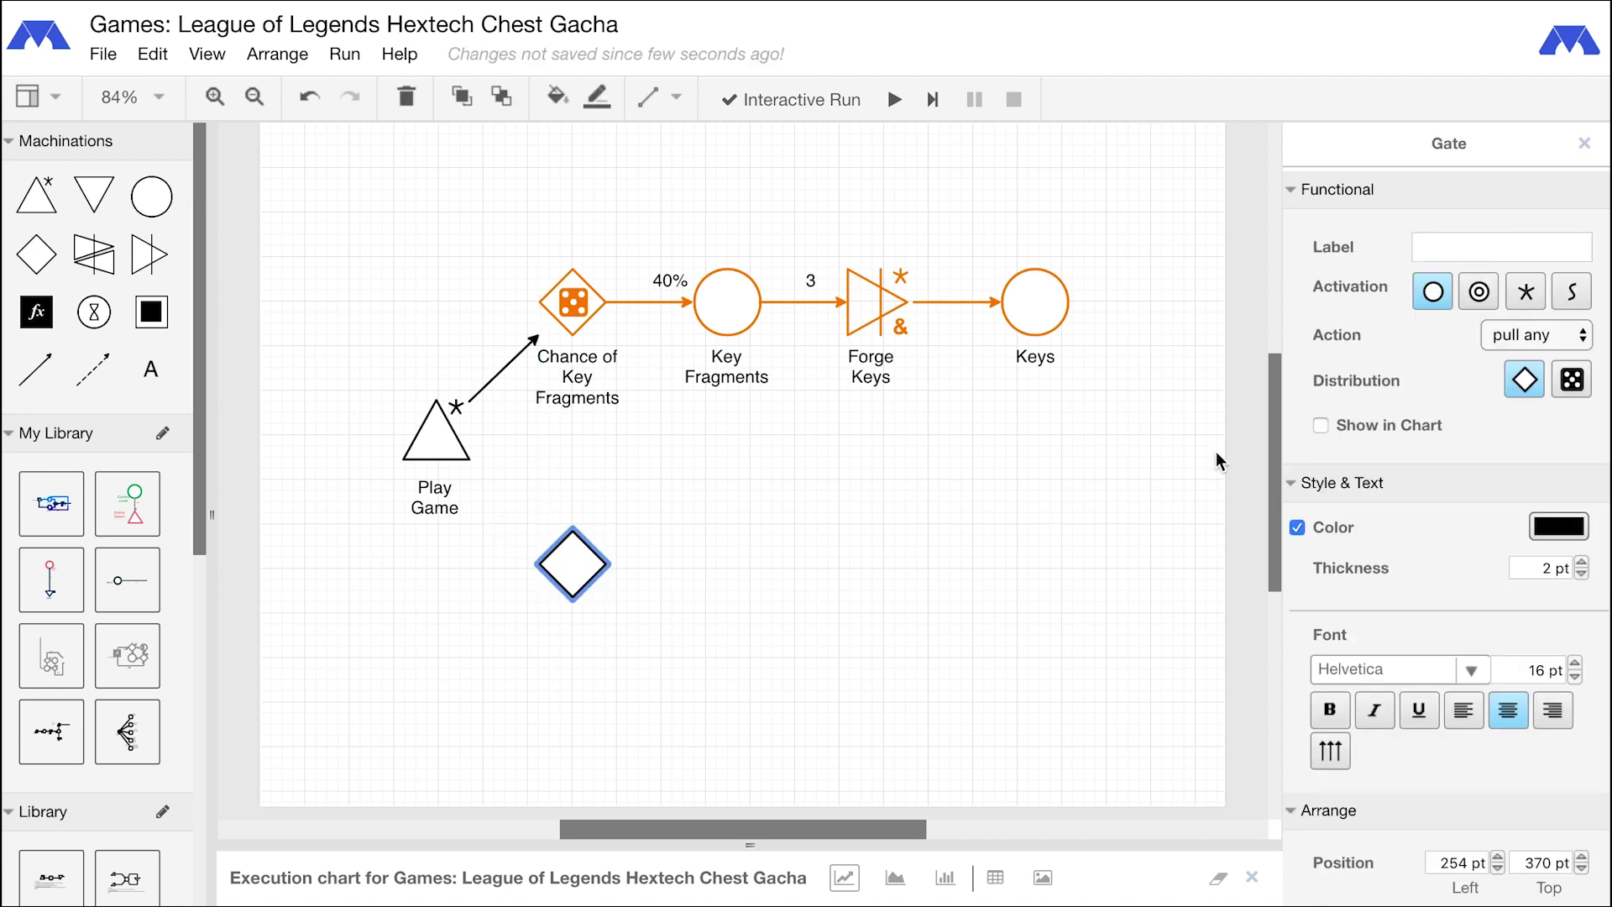
left_click(1571, 379)
type("Chan")
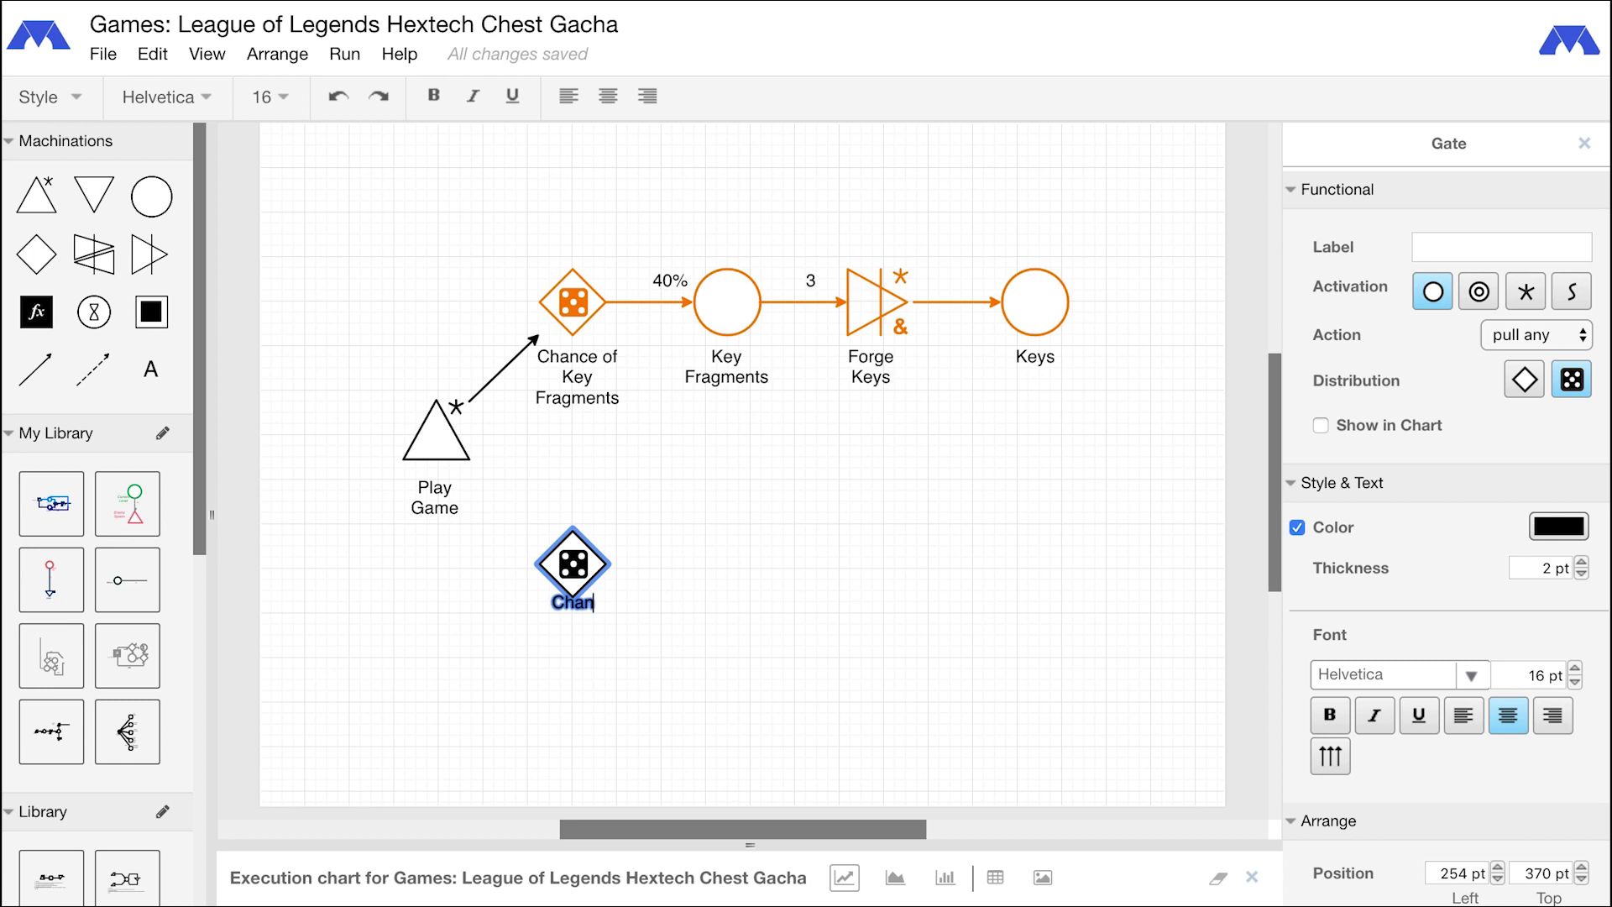
type("ce of S Ran")
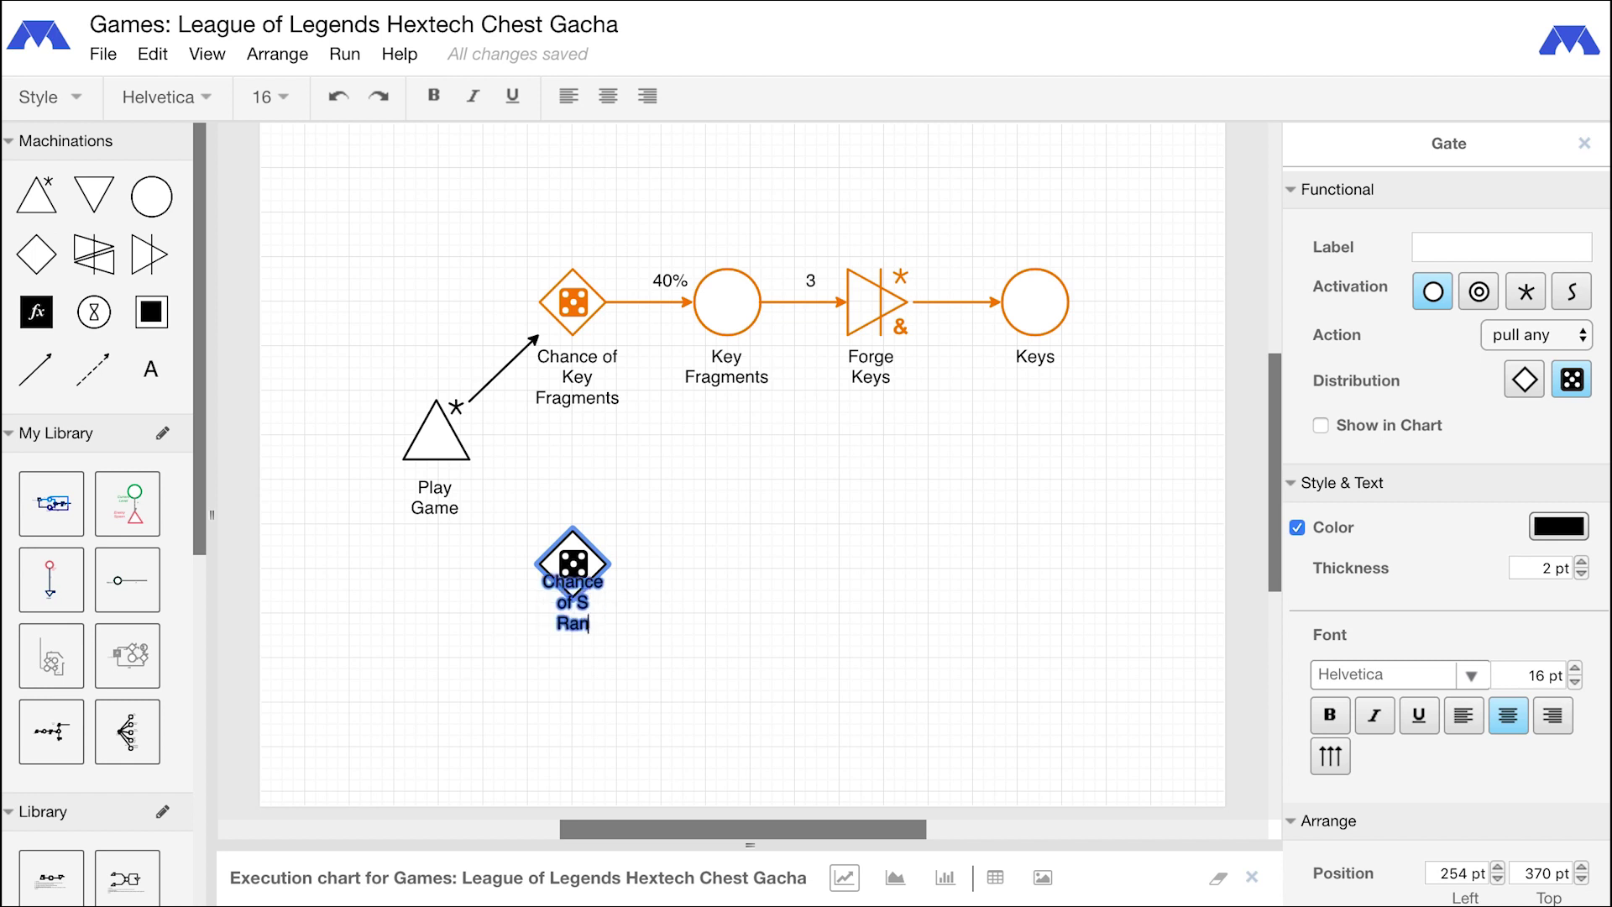
type("k")
left_click(640, 615)
left_click_drag(459, 459, 558, 555)
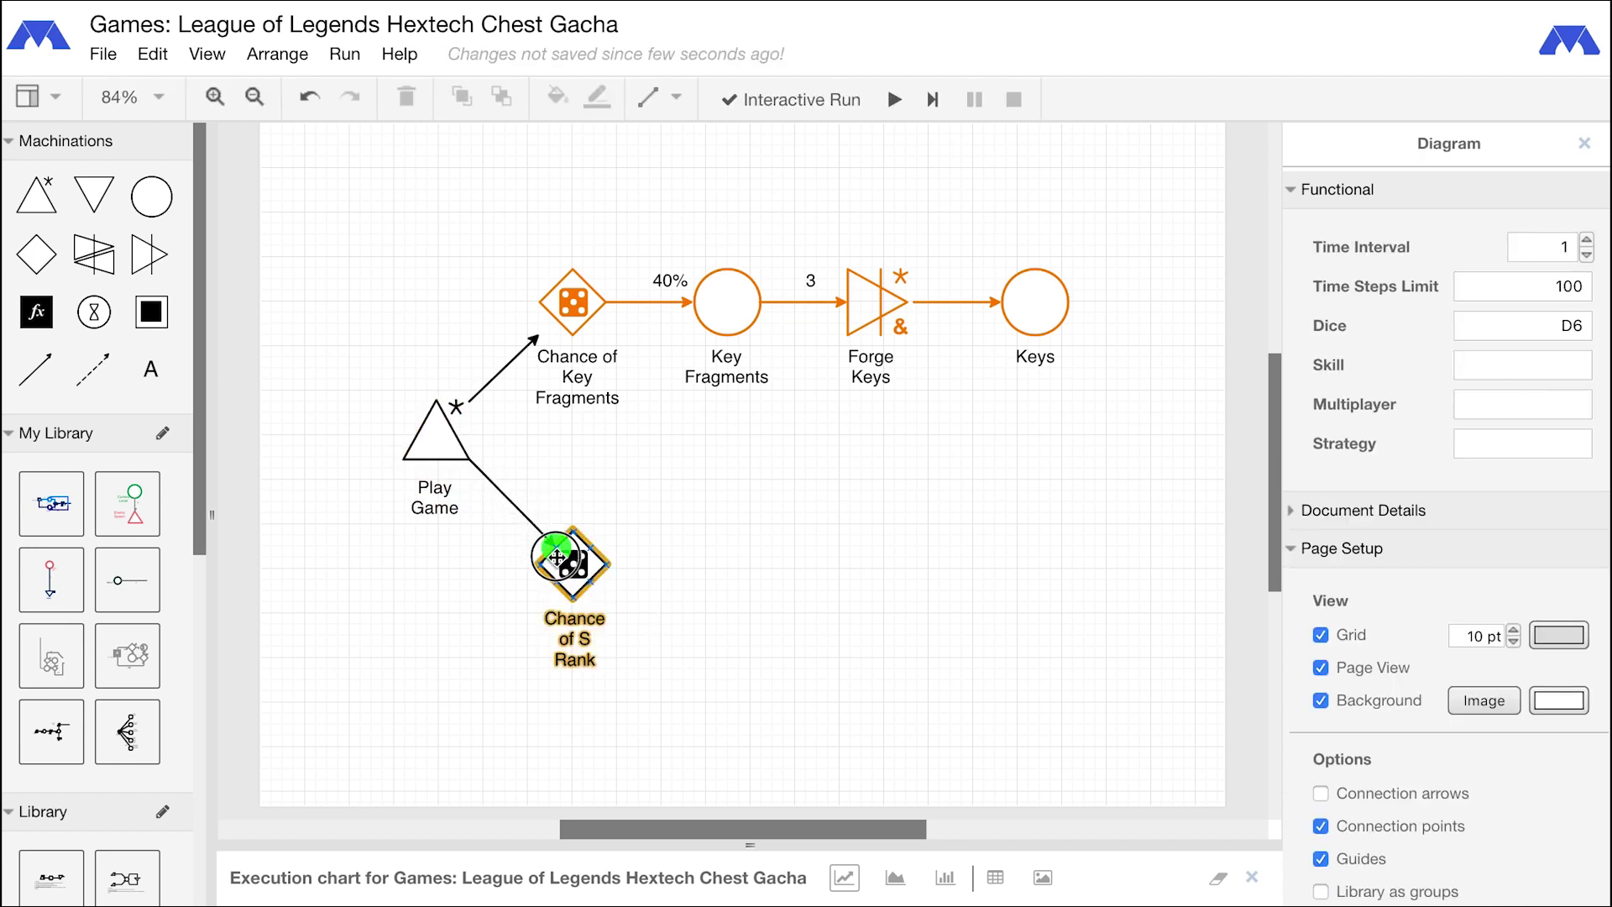
Give both Play Game connections right-angle waypoints and move the Play Game label left
left_click(502, 369)
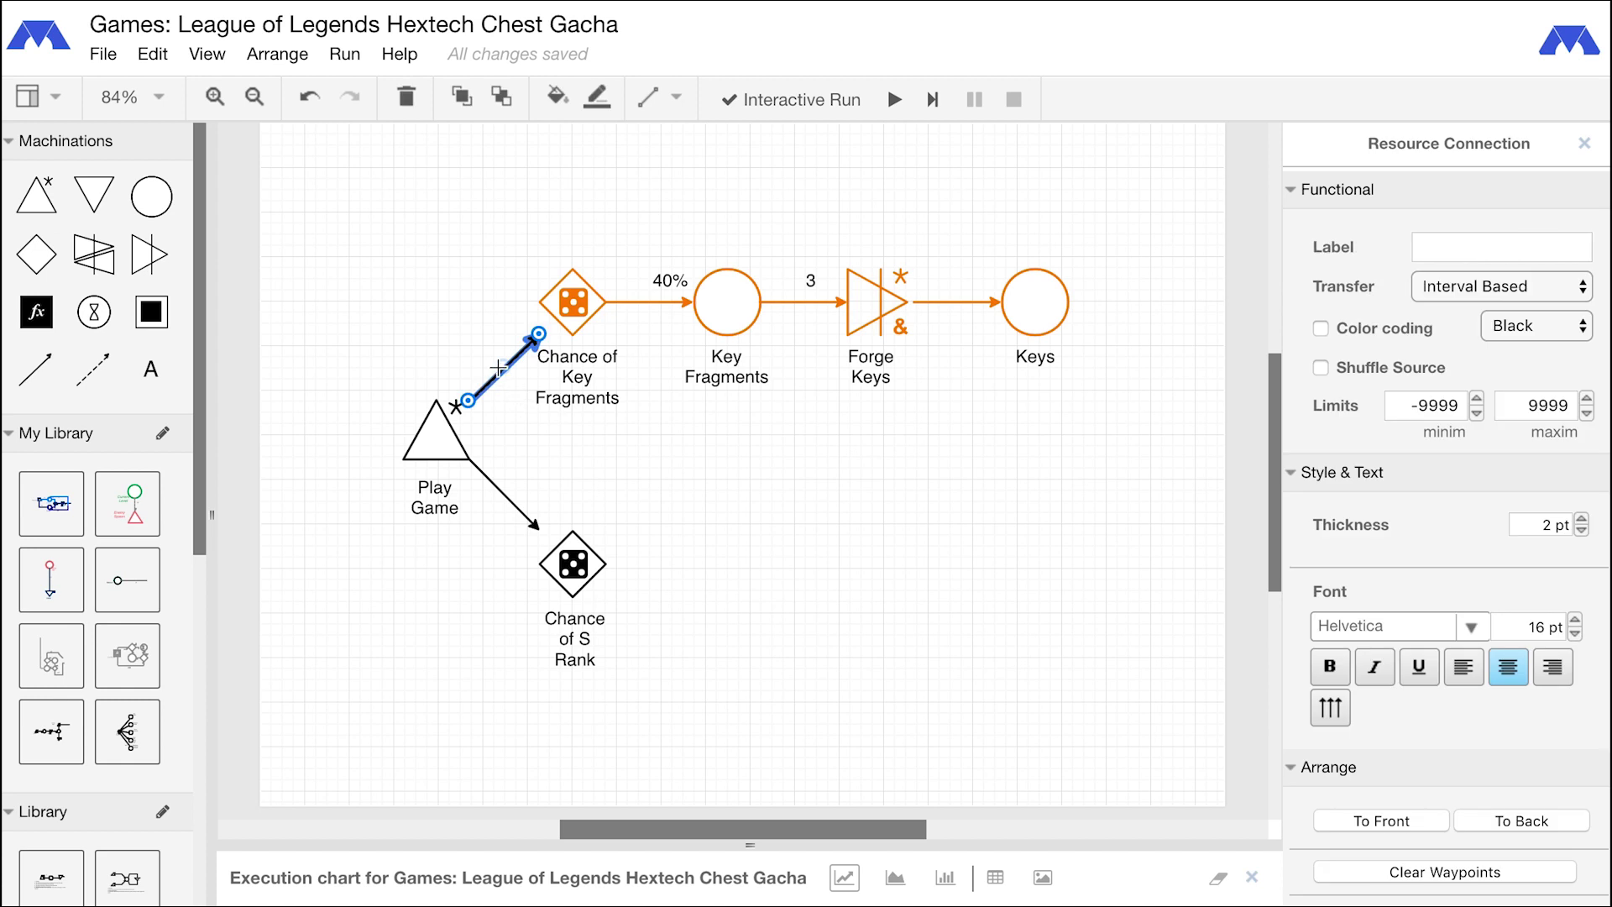
left_click_drag(501, 378, 443, 309)
left_click(503, 500)
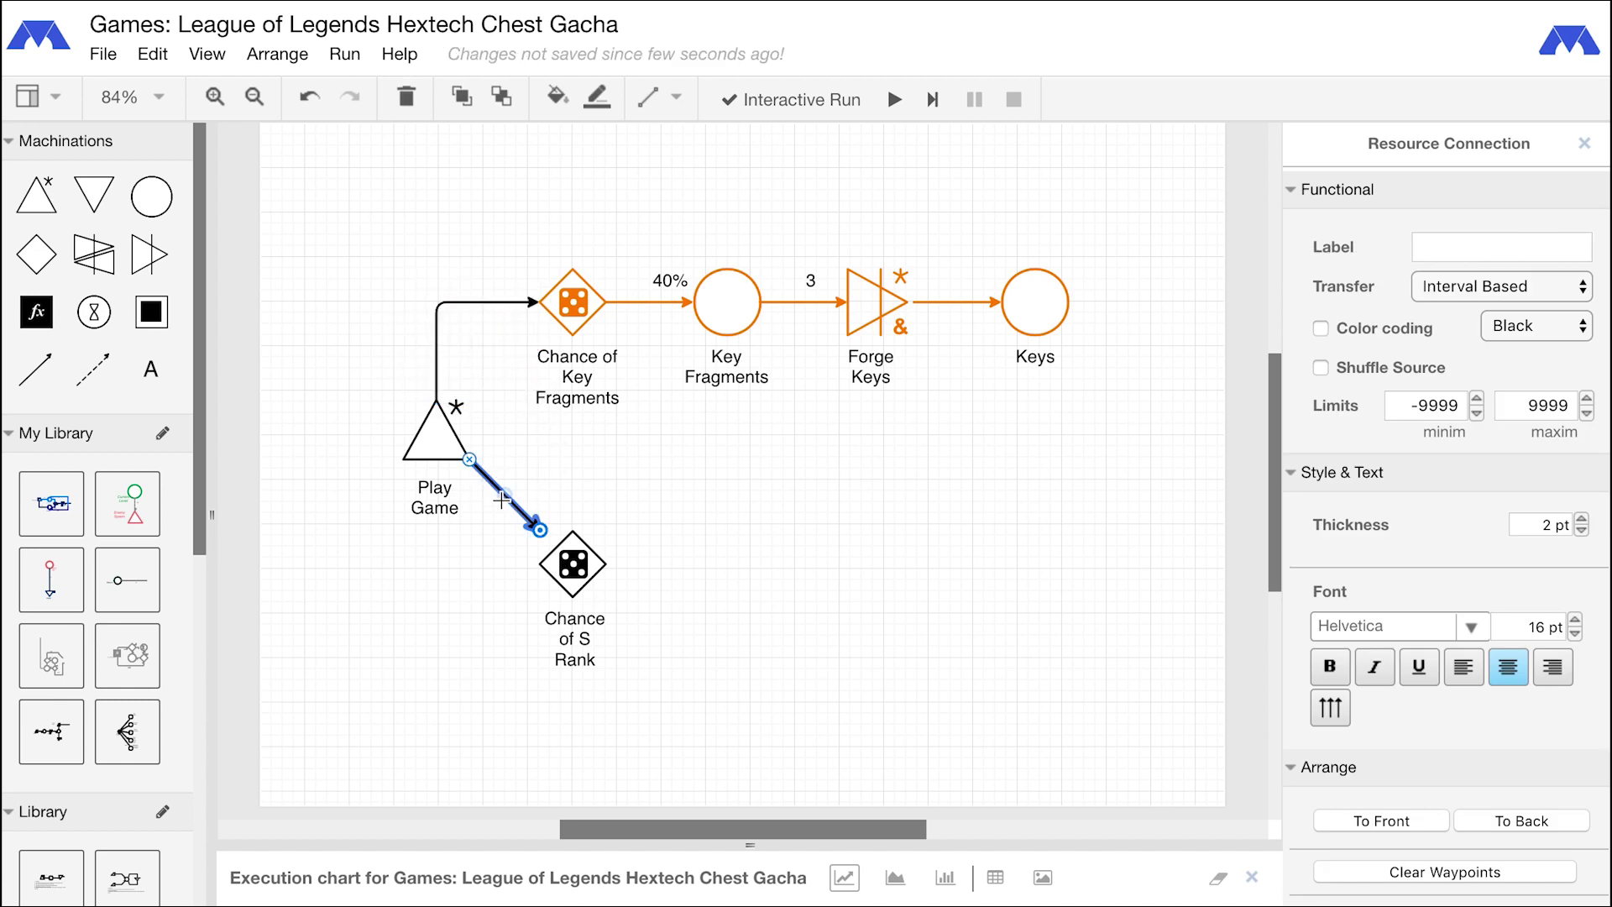
left_click_drag(503, 500, 437, 564)
left_click(651, 606)
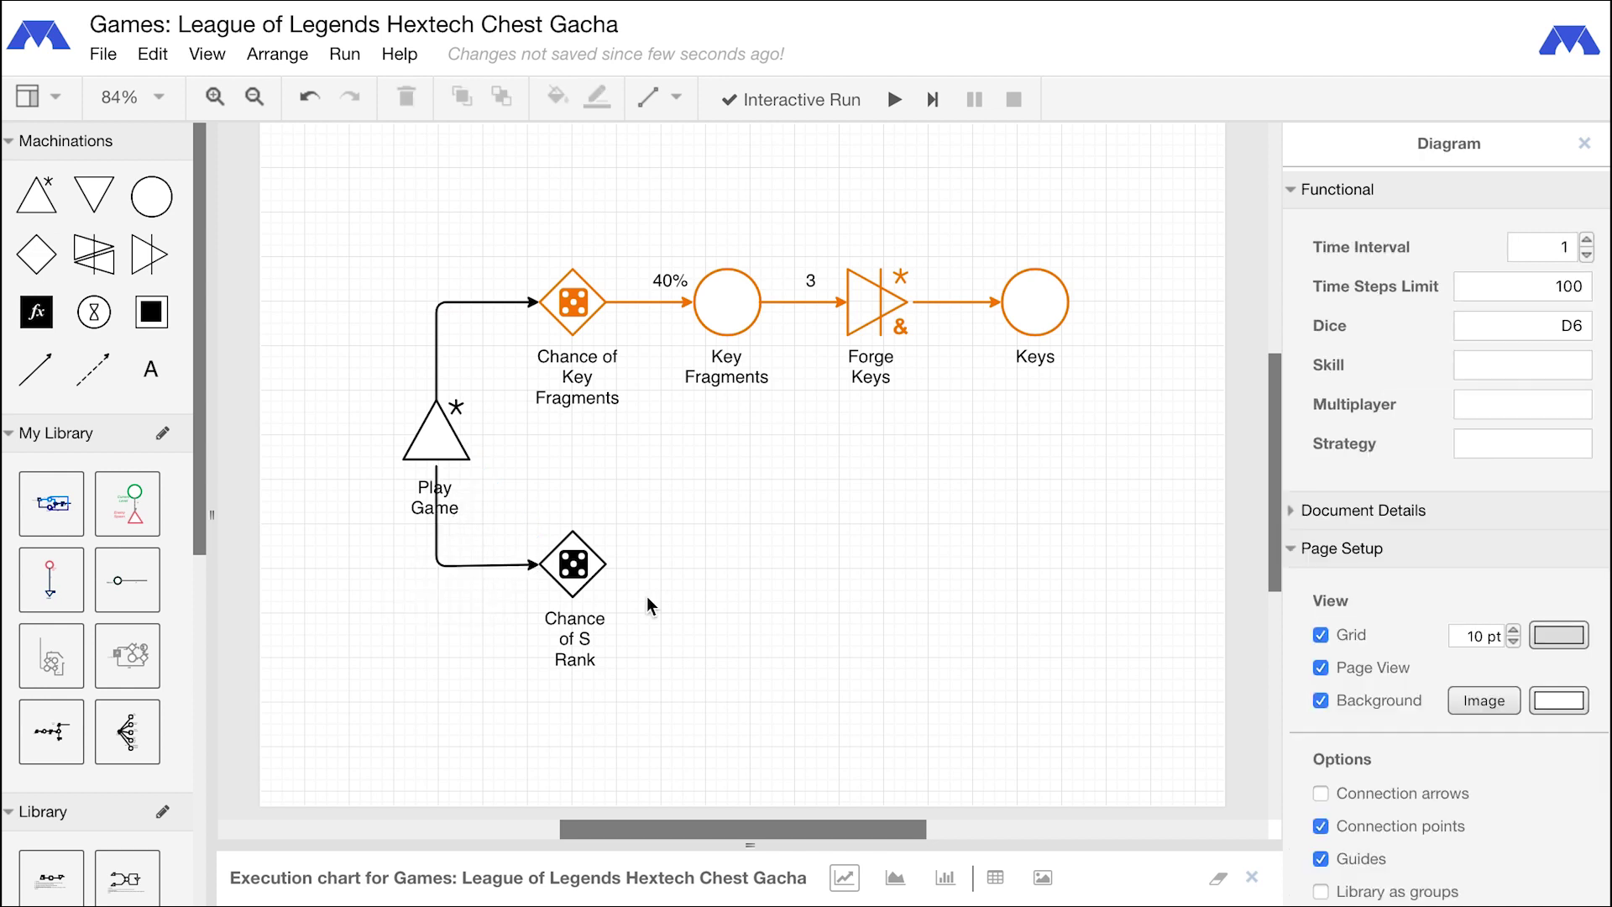
left_click(416, 504)
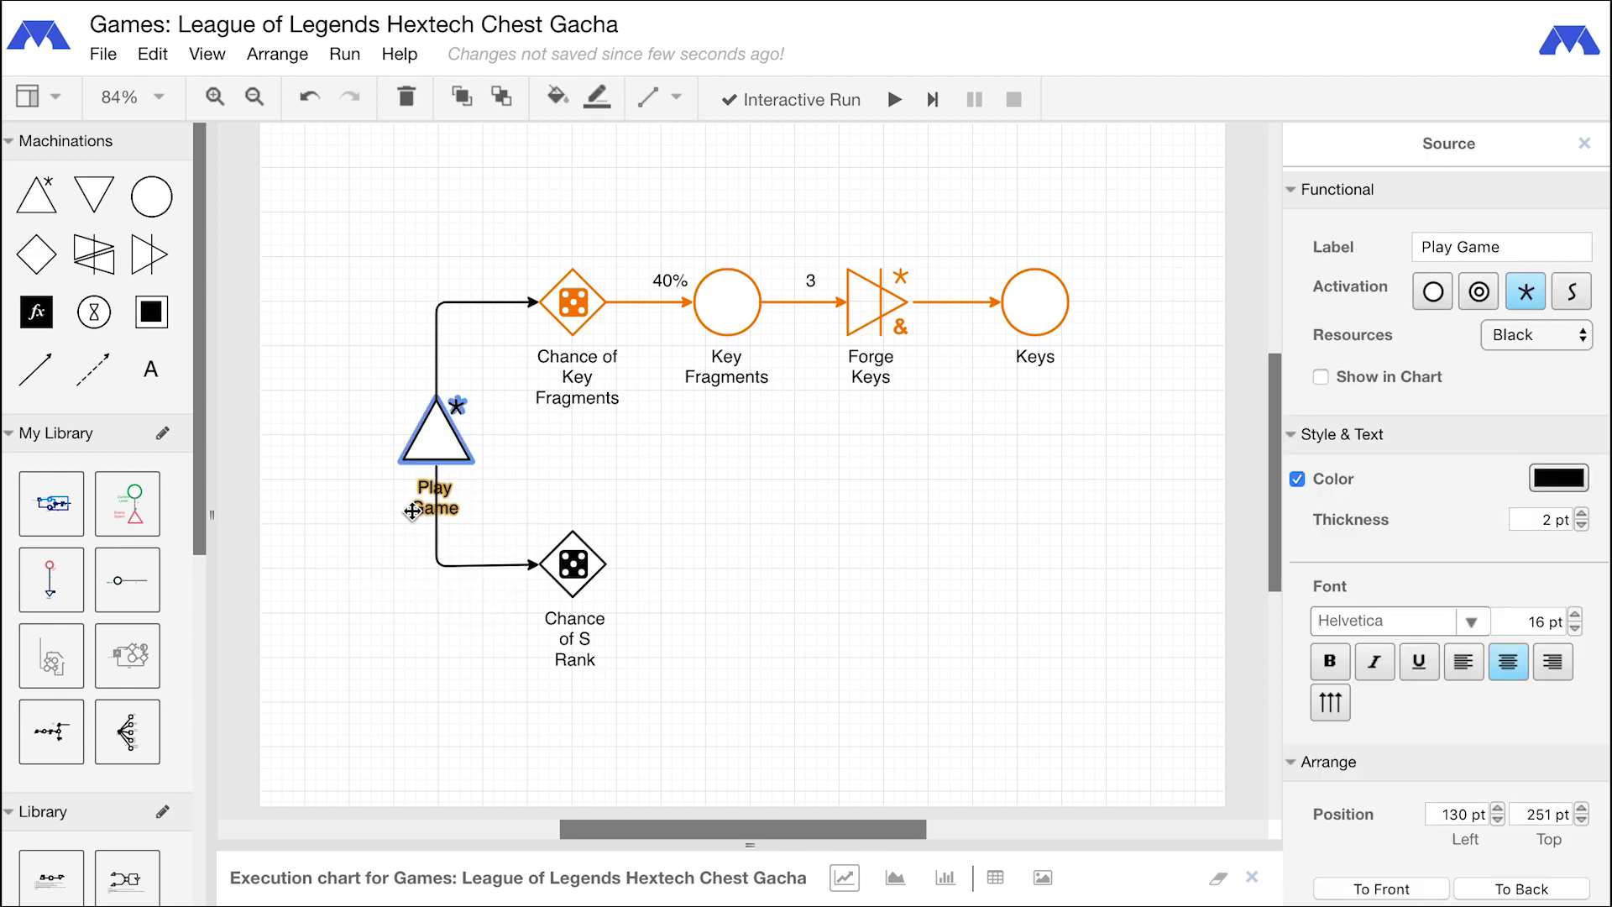
left_click_drag(411, 512, 360, 432)
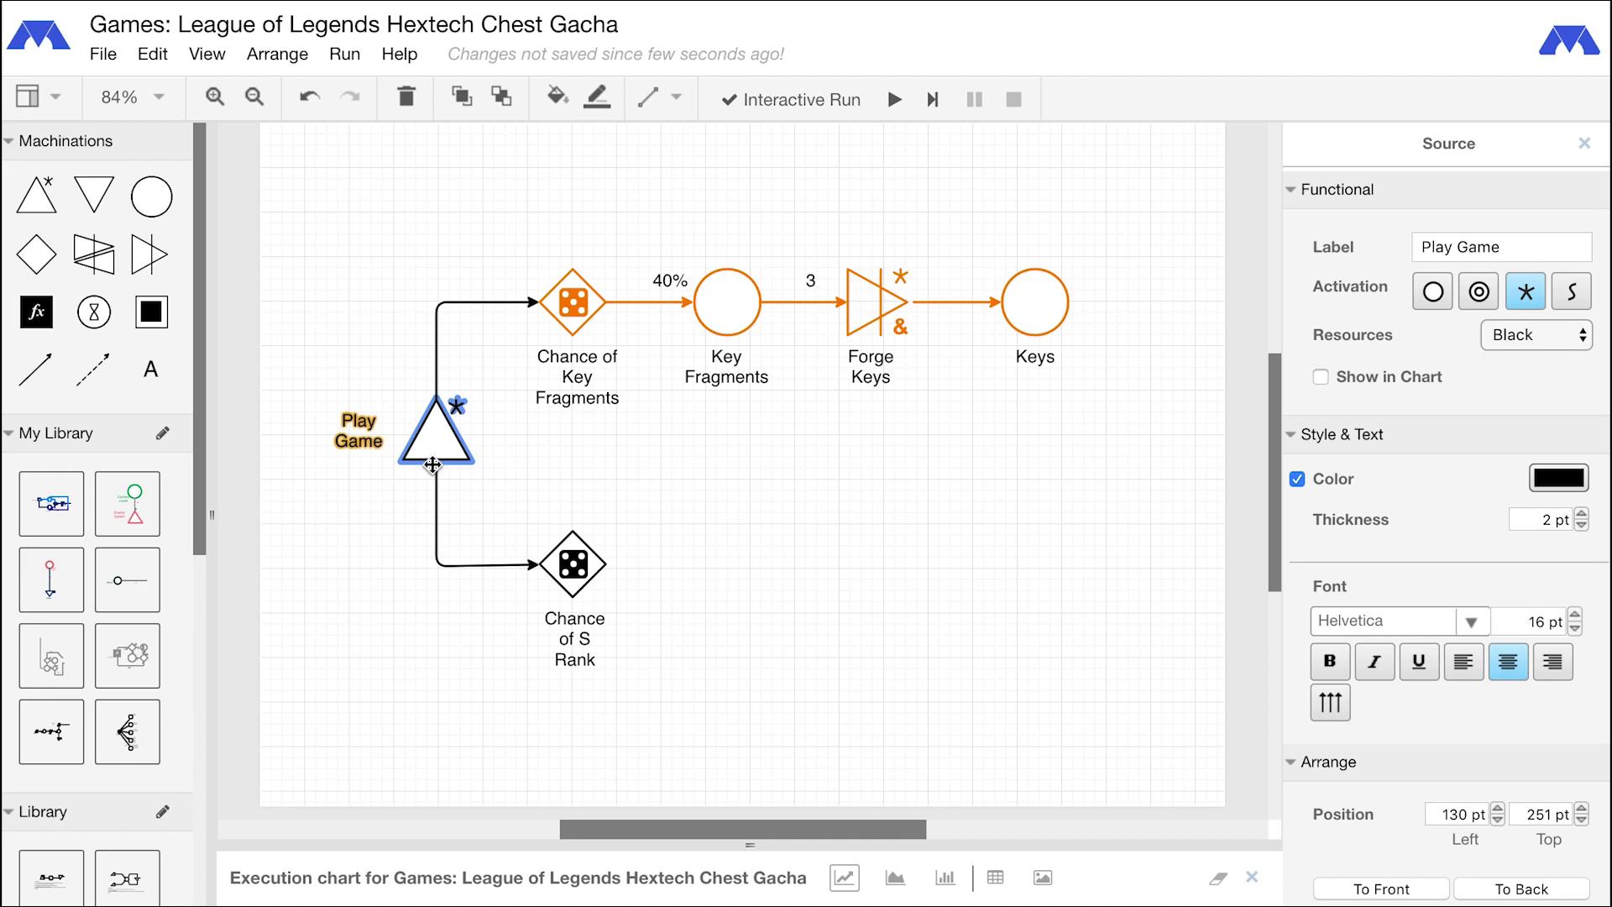
left_click(667, 487)
type("Chance of Chest")
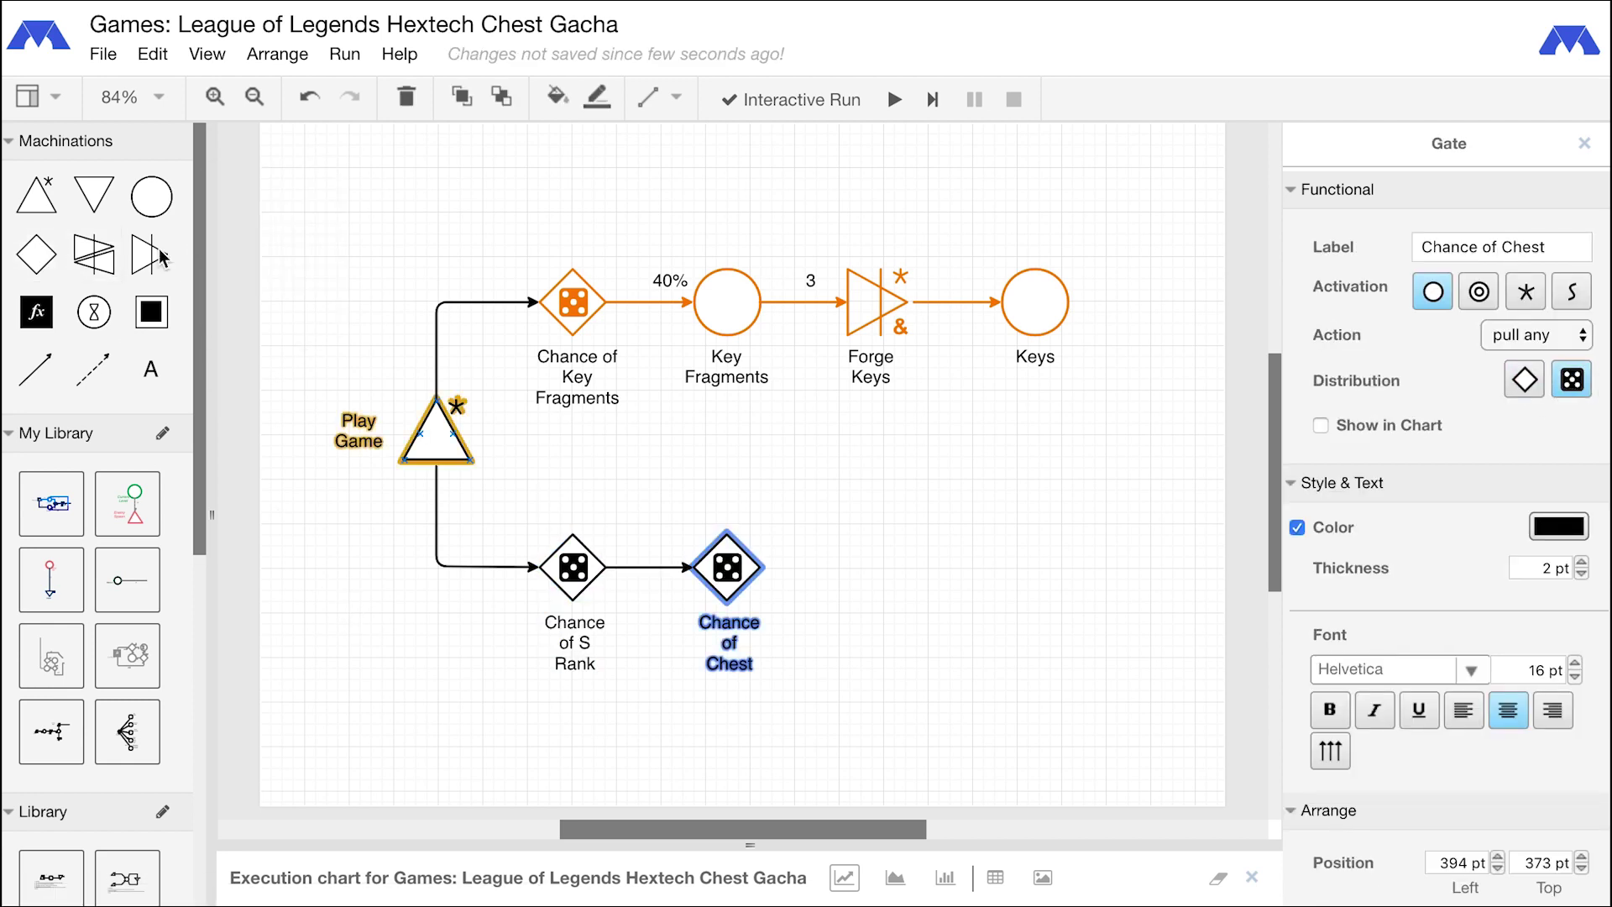
Add a Chests pool after Chance of Chest, then select the S Rank-to-Chest link
double_click(150, 200)
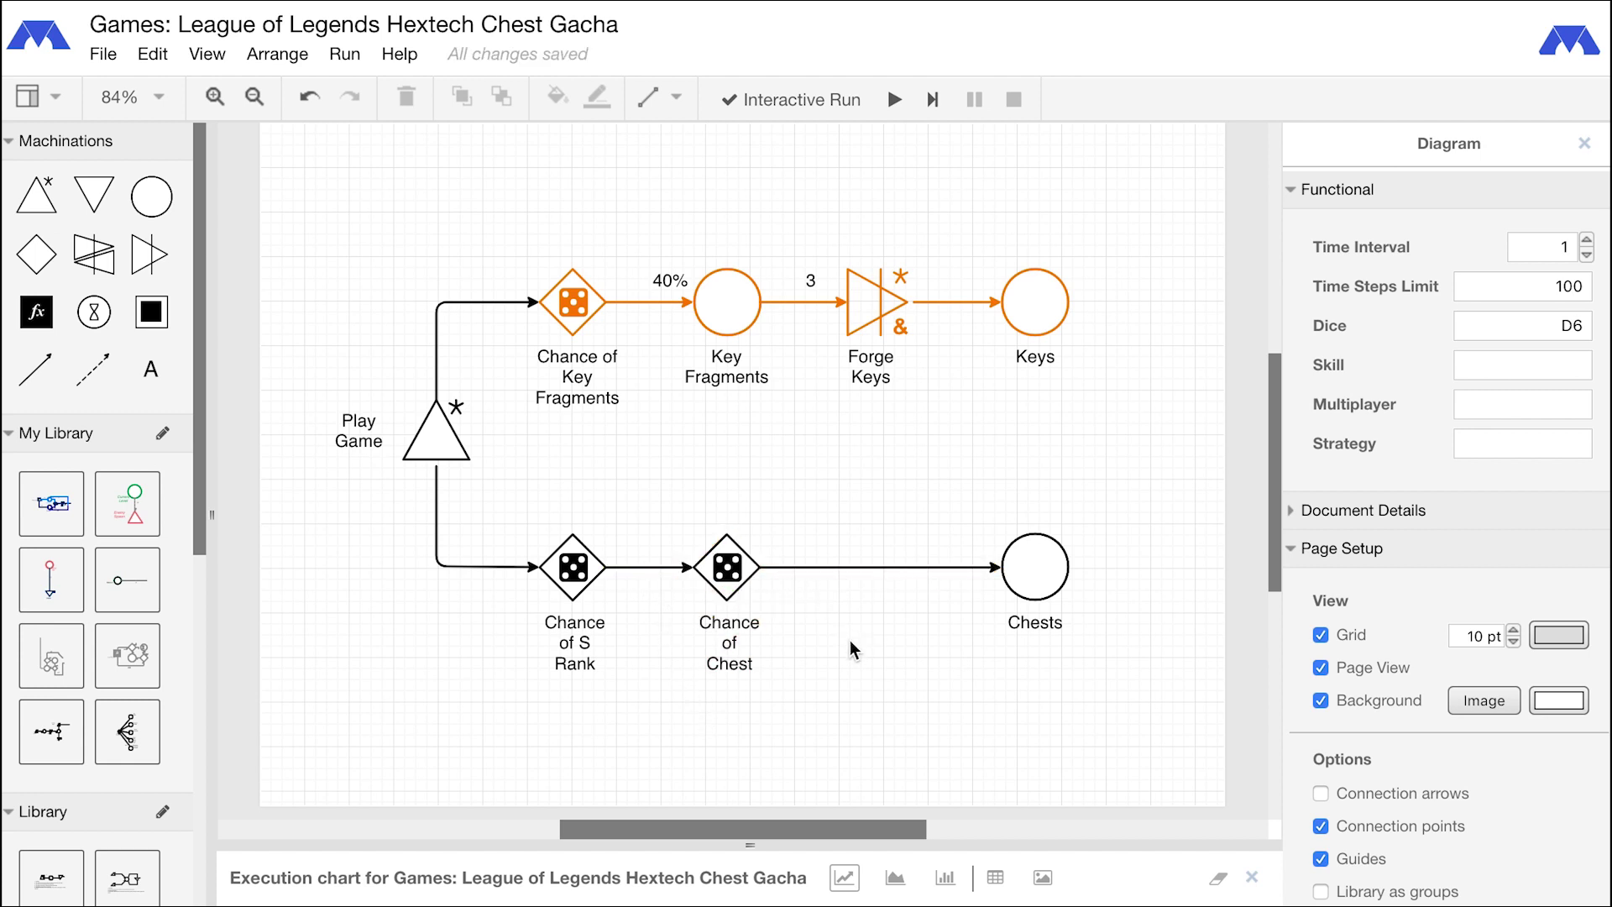
left_click(642, 567)
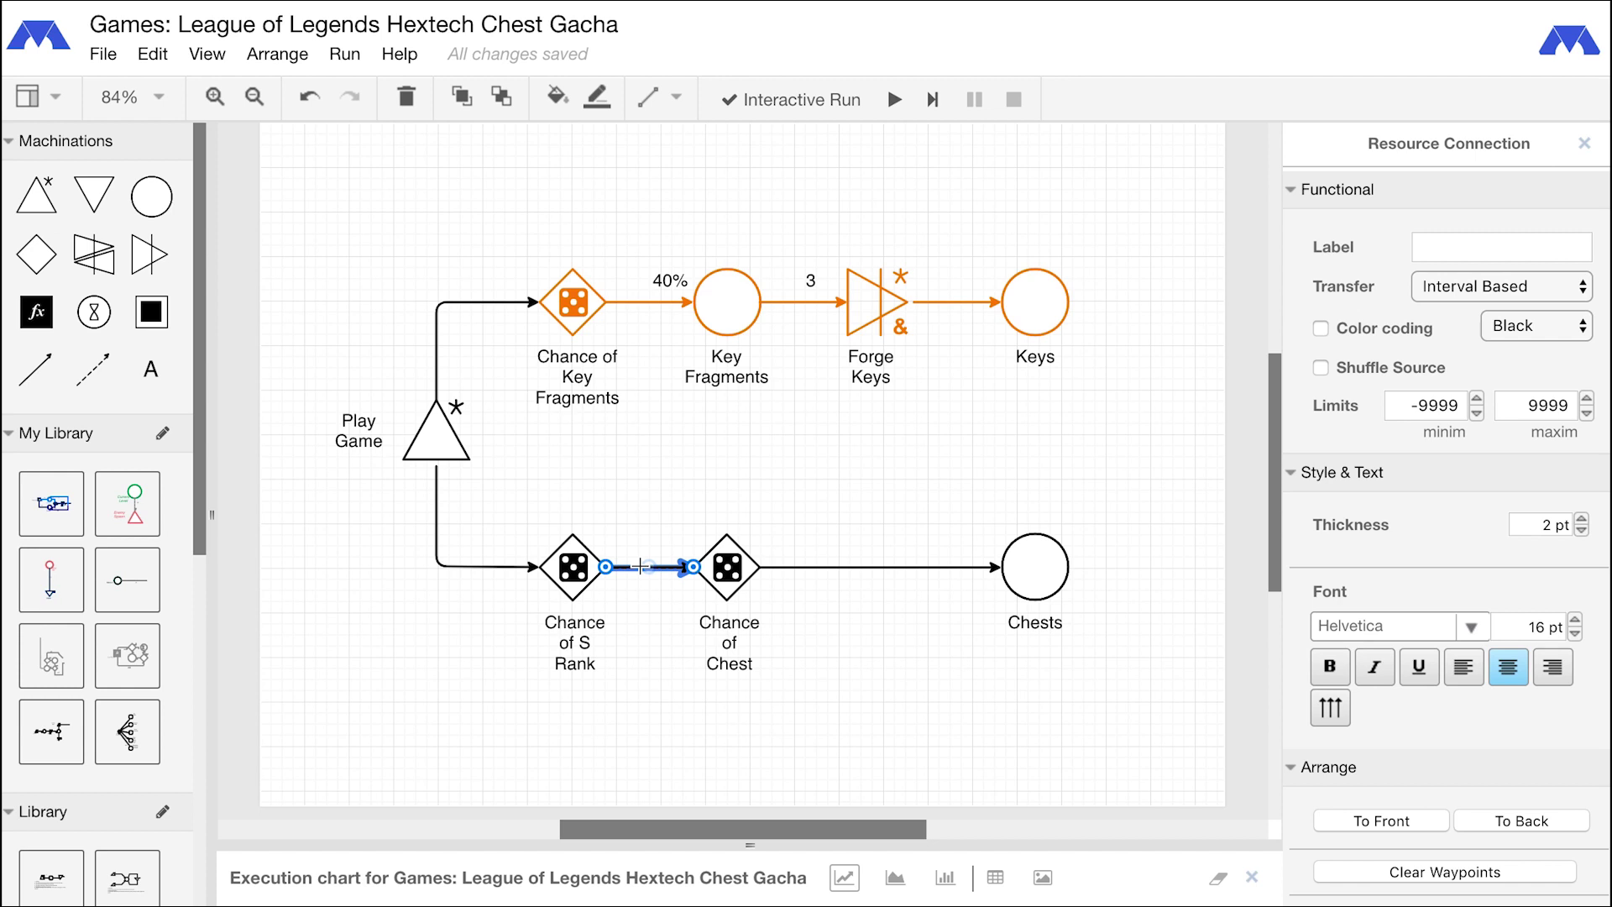
type("20%")
Label the S Rank-to-Chest link 20% and the Chest-to-Chests link 15%
key("Return")
key("Escape")
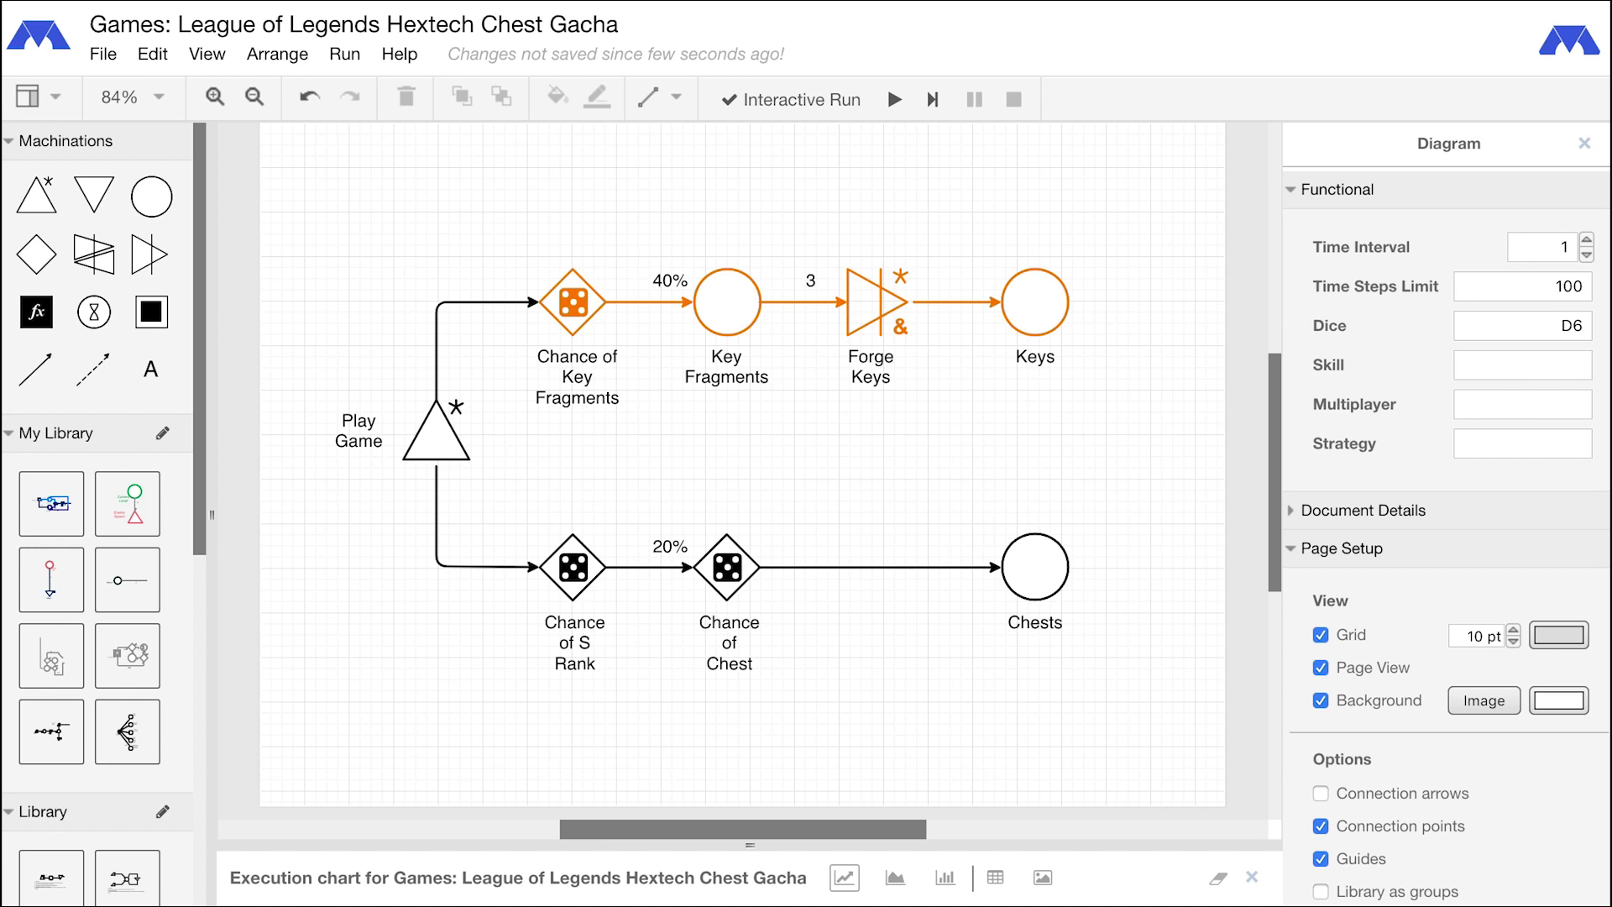
left_click(726, 569)
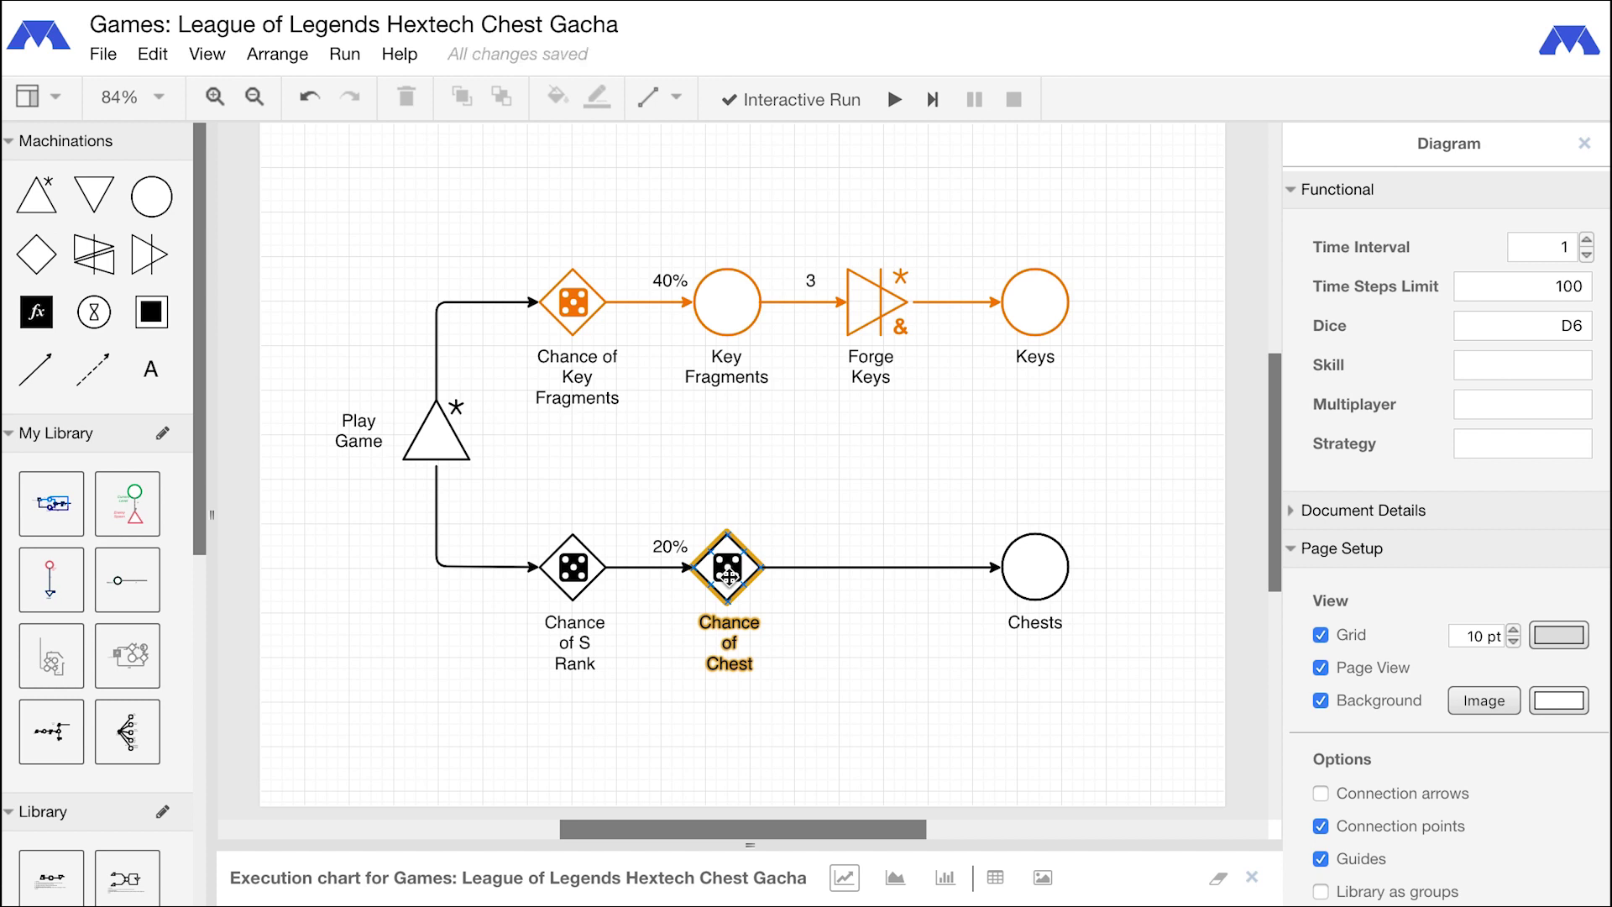
left_click(857, 566)
type("15%")
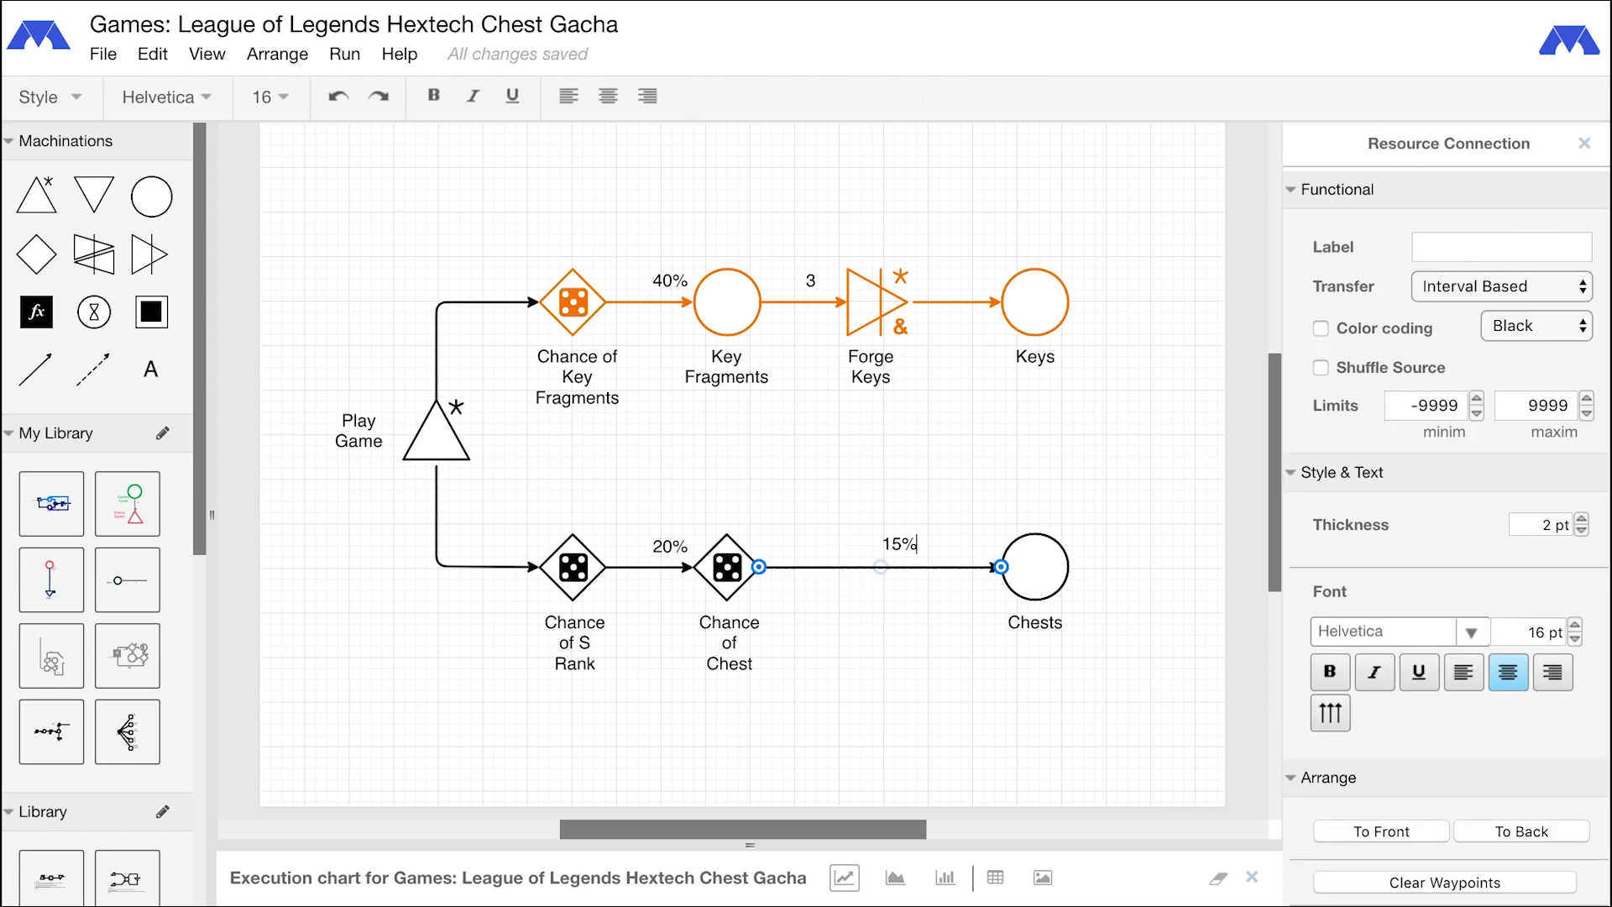
key("Return")
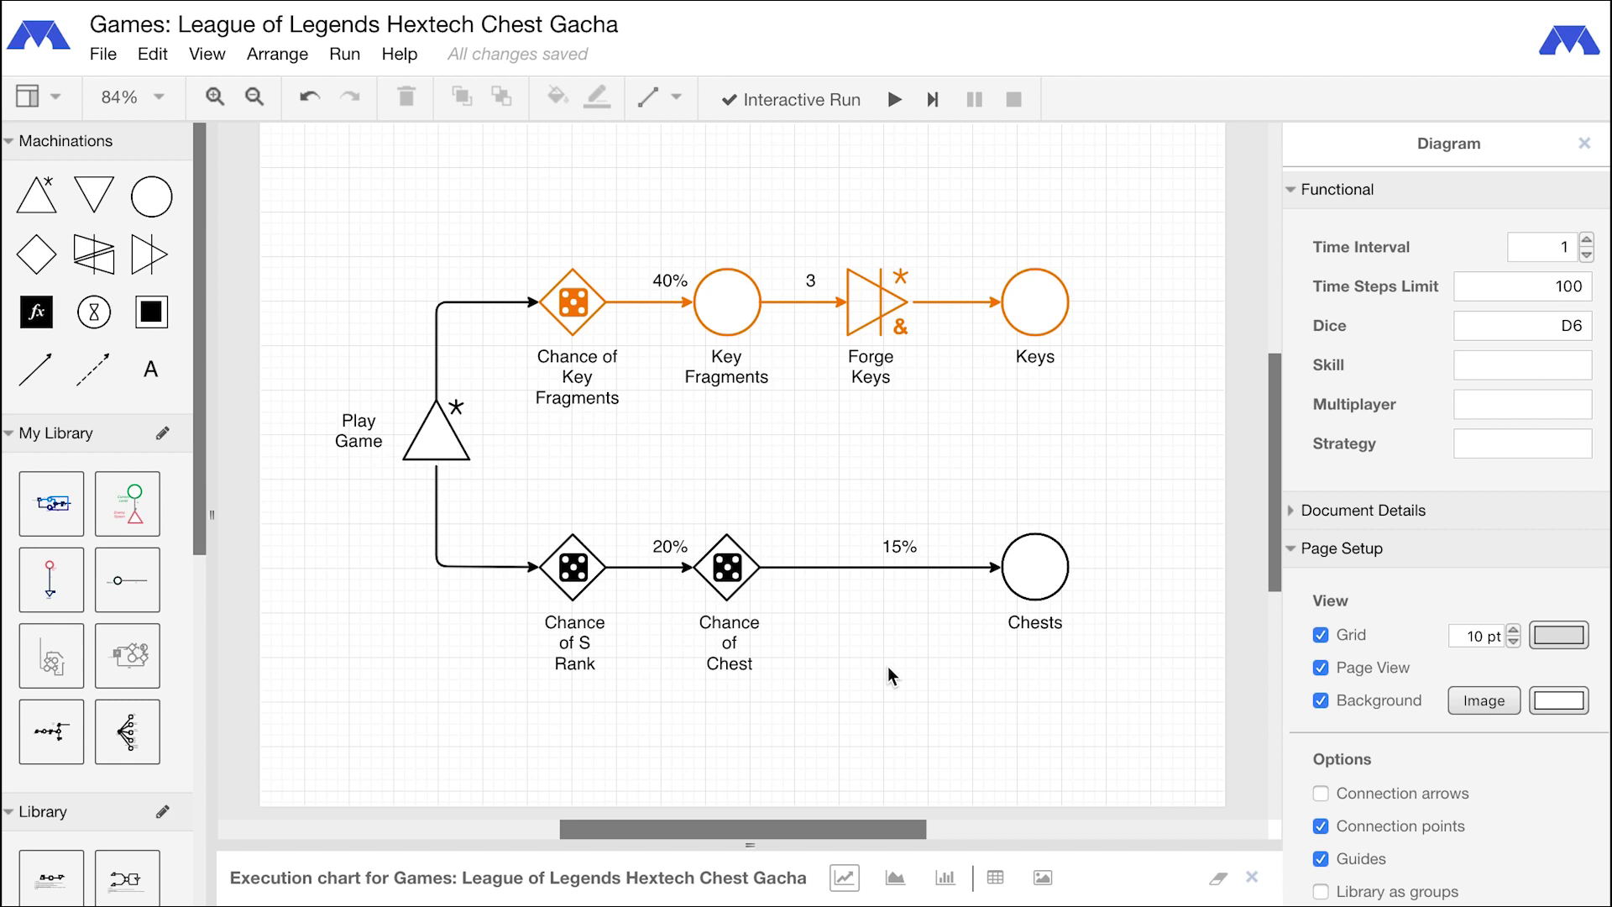
Run the diagram step by step, then quick-run 100 steps (15 Keys, 3 Chests)
left_click(894, 100)
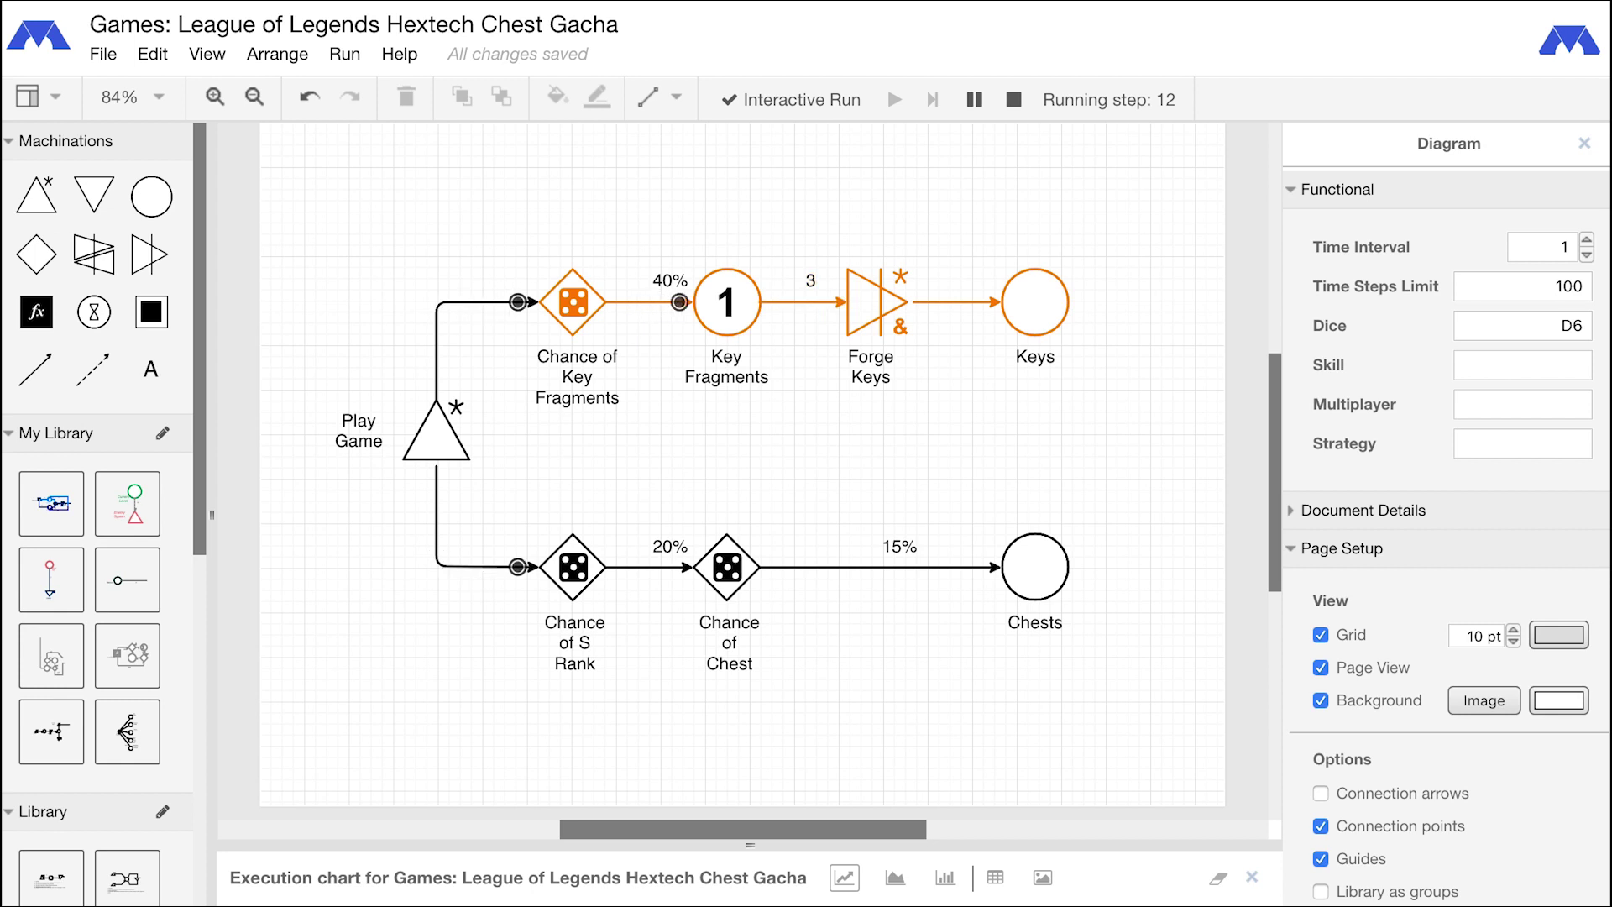
left_click(1012, 100)
left_click(794, 99)
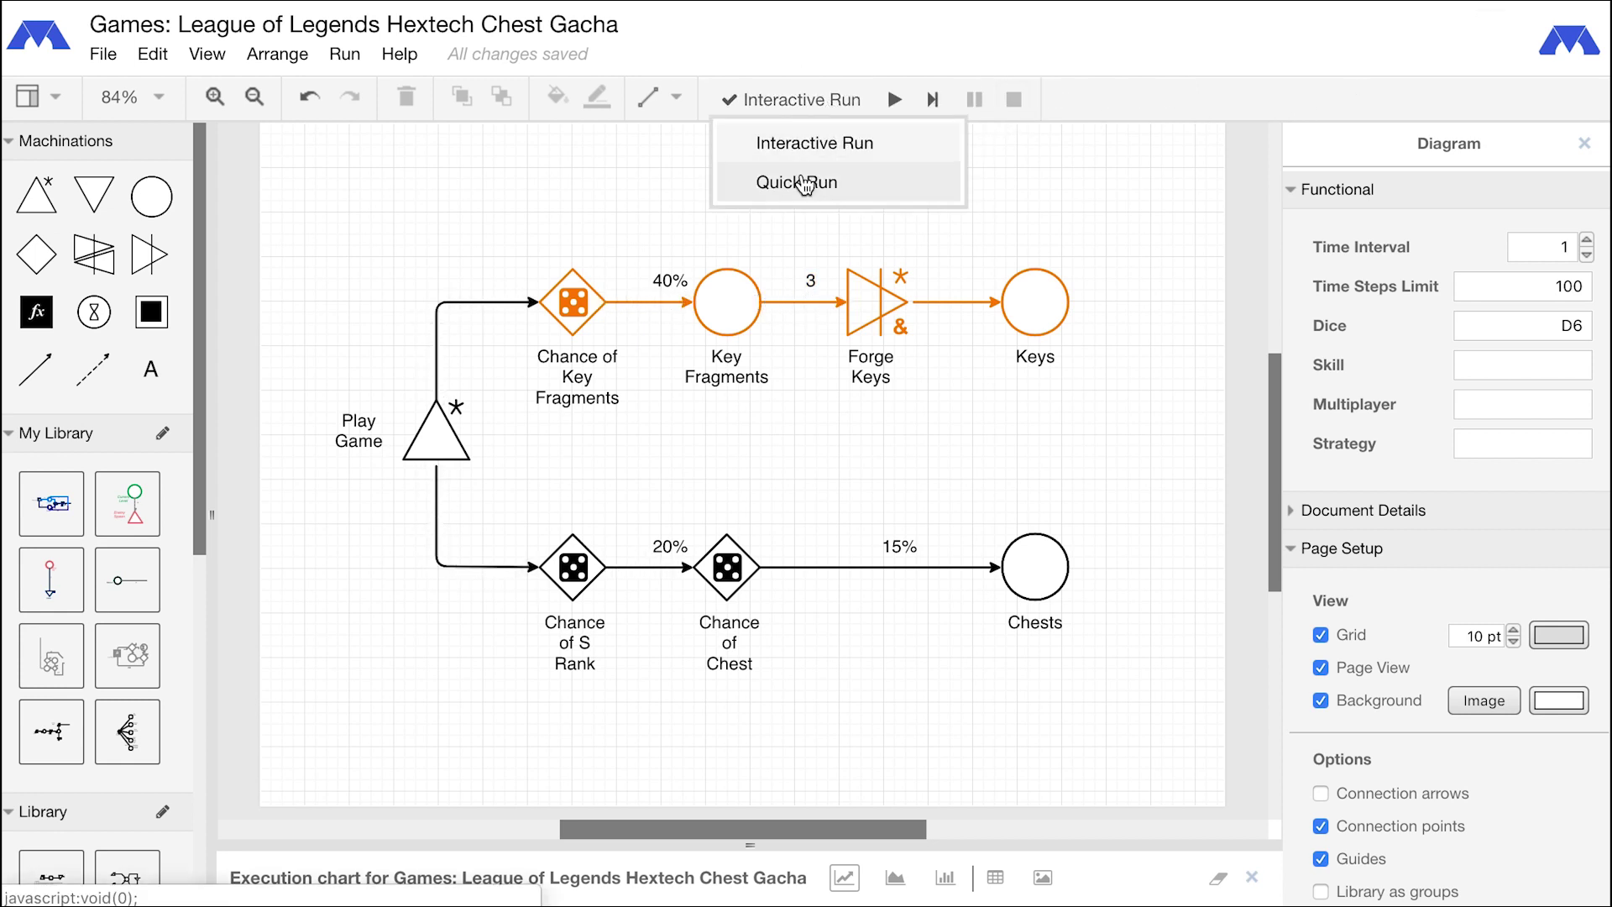
left_click(796, 173)
left_click(895, 99)
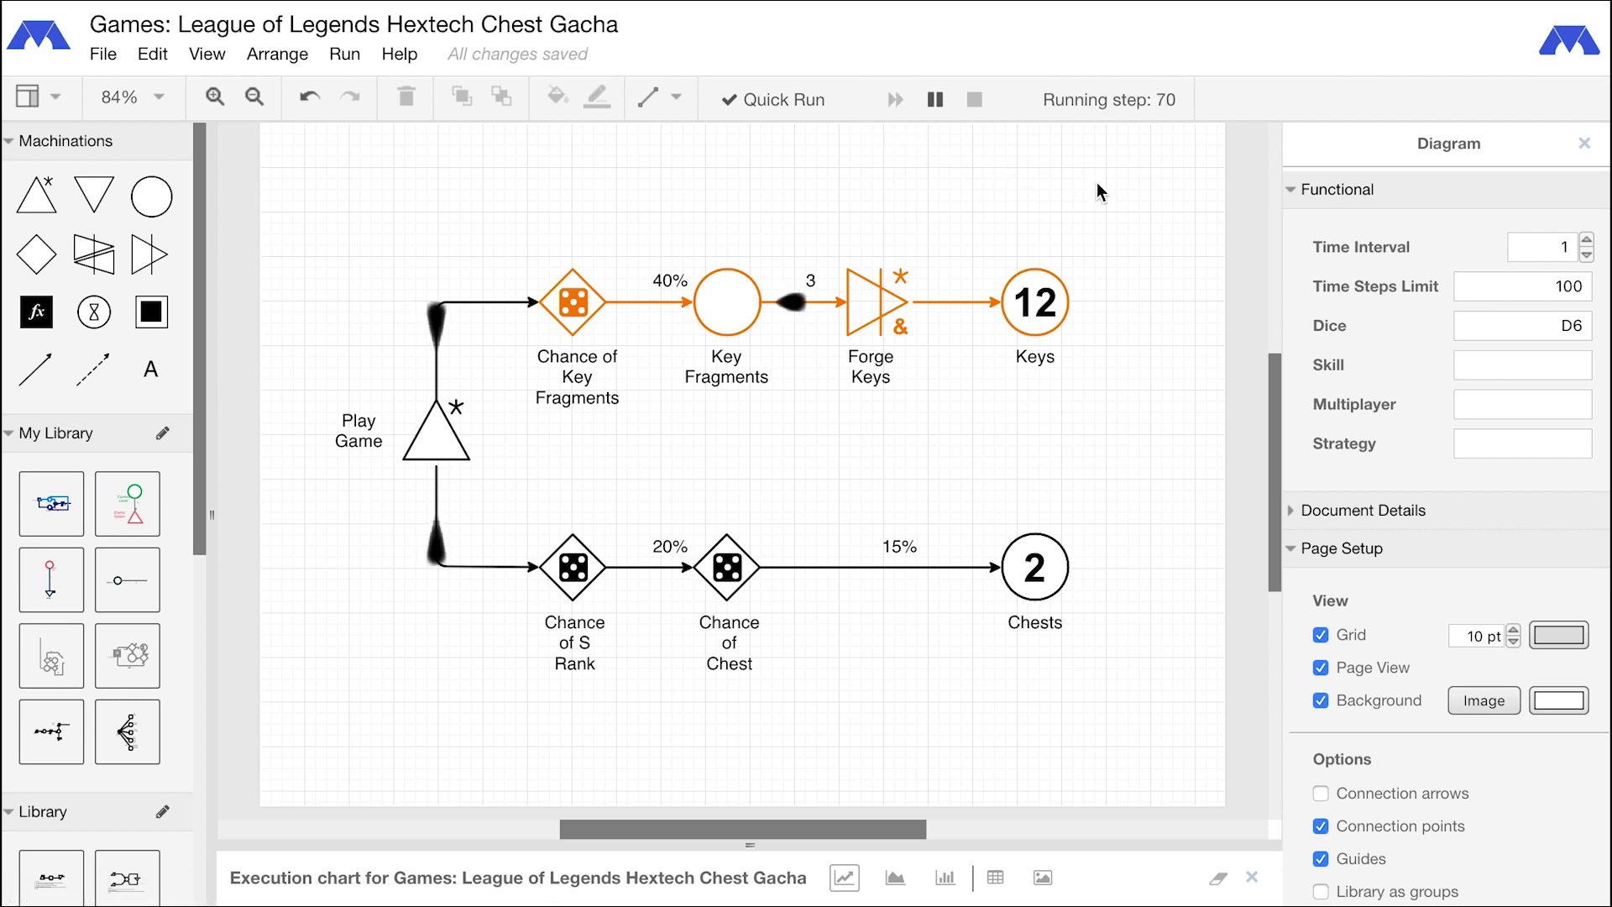
left_click(975, 100)
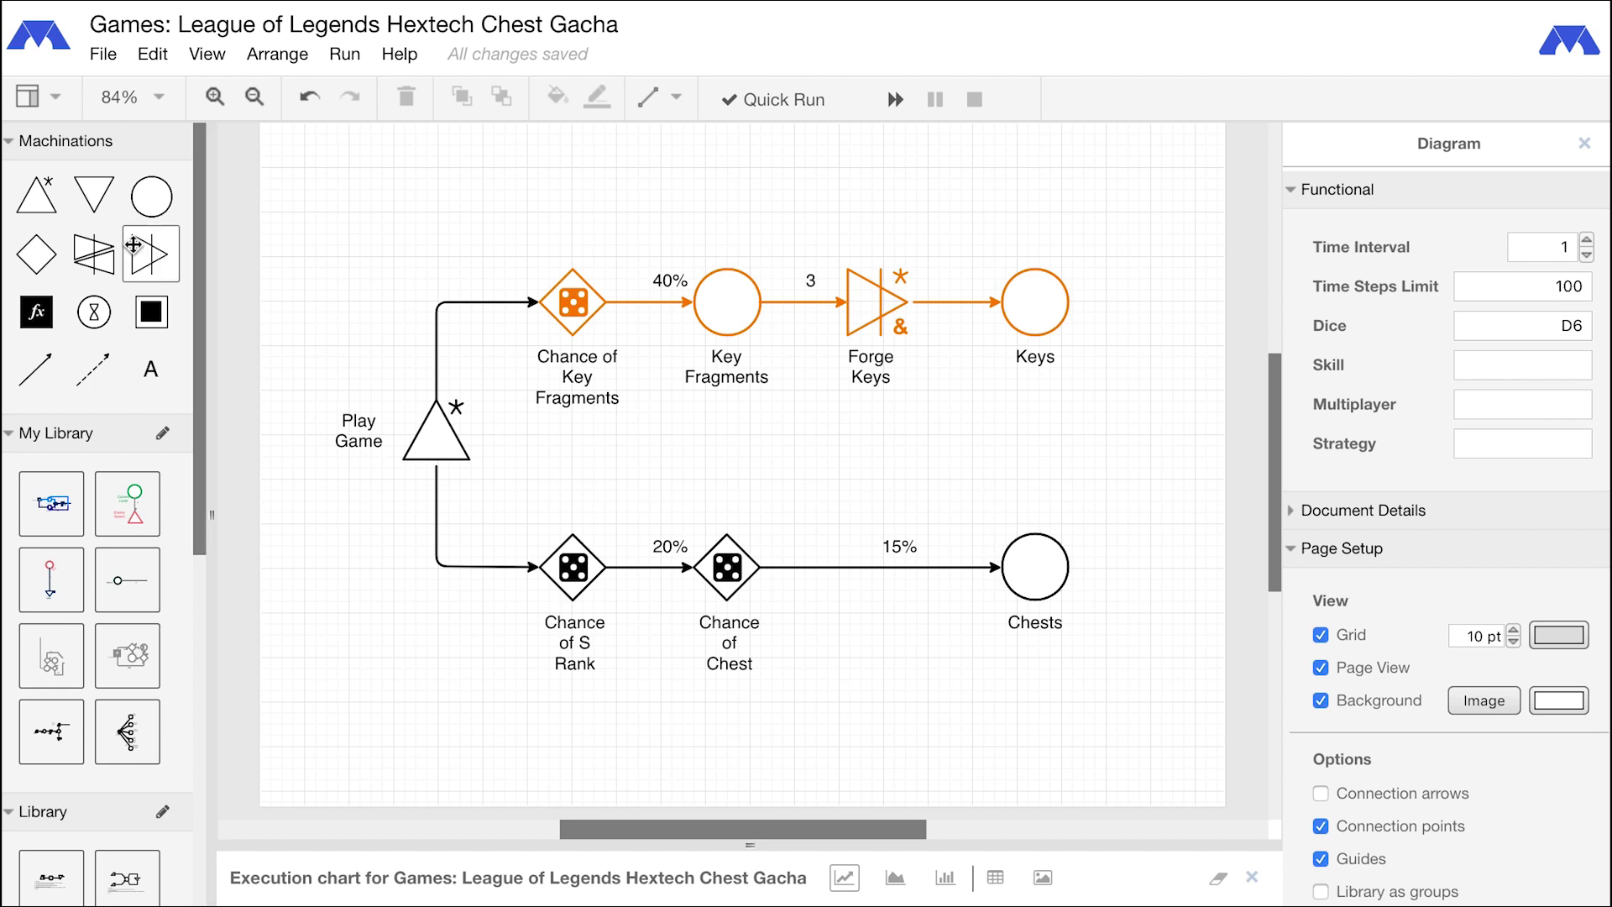
Add an automatic converter labelled Open Chest, fed by Keys and Chests
left_click_drag(149, 255, 1140, 435)
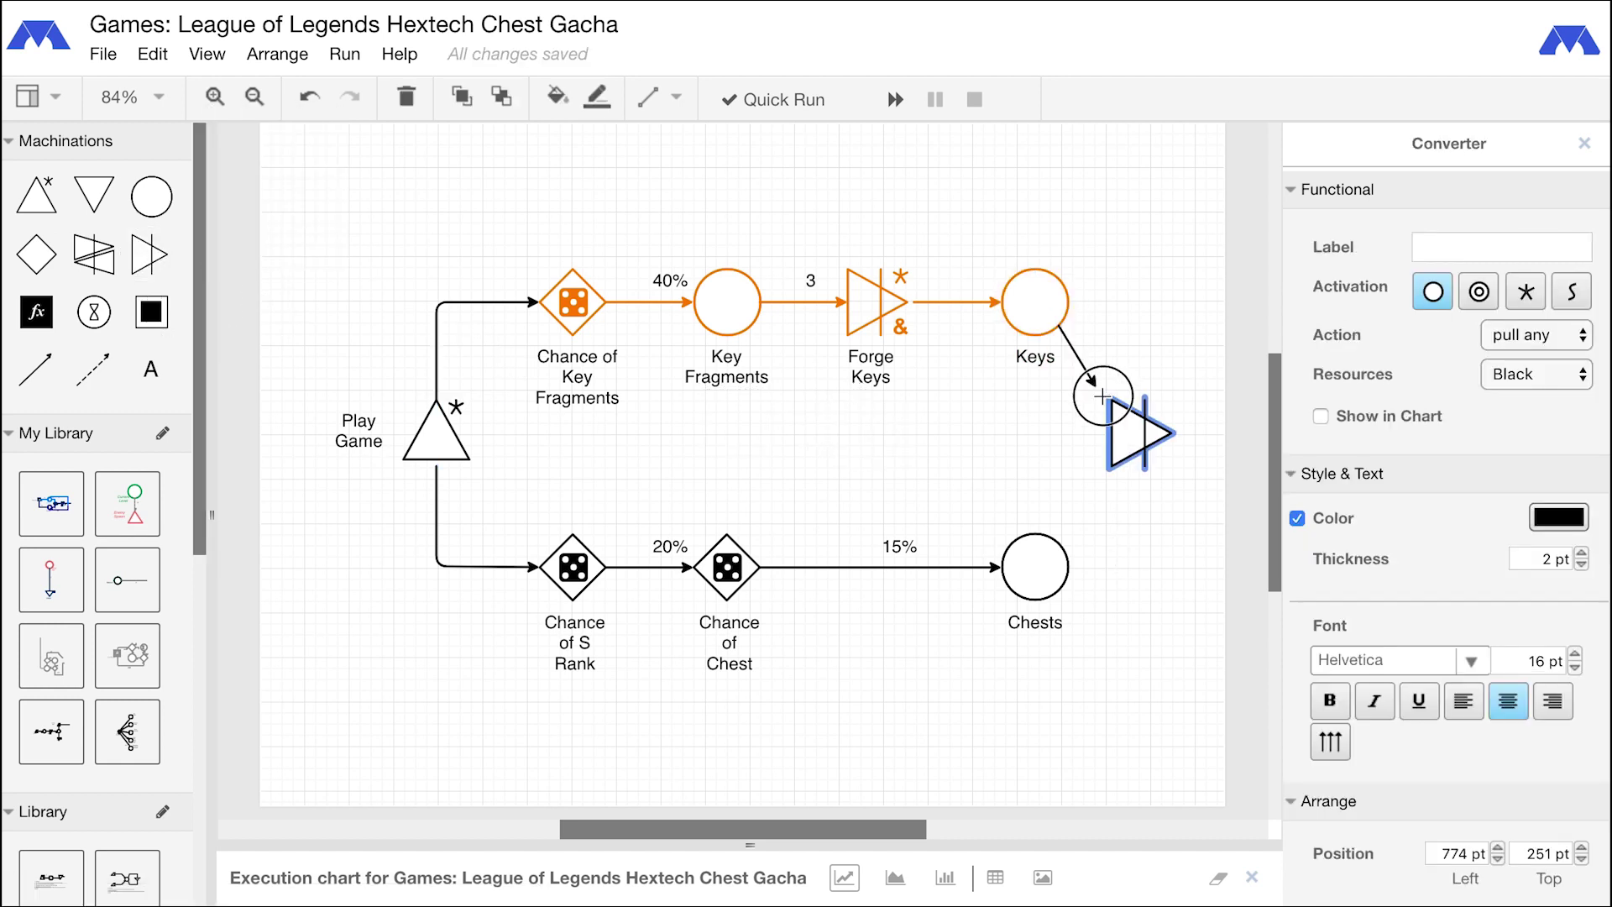
left_click_drag(1058, 325, 1116, 404)
left_click_drag(1052, 542, 1119, 438)
left_click(1140, 435)
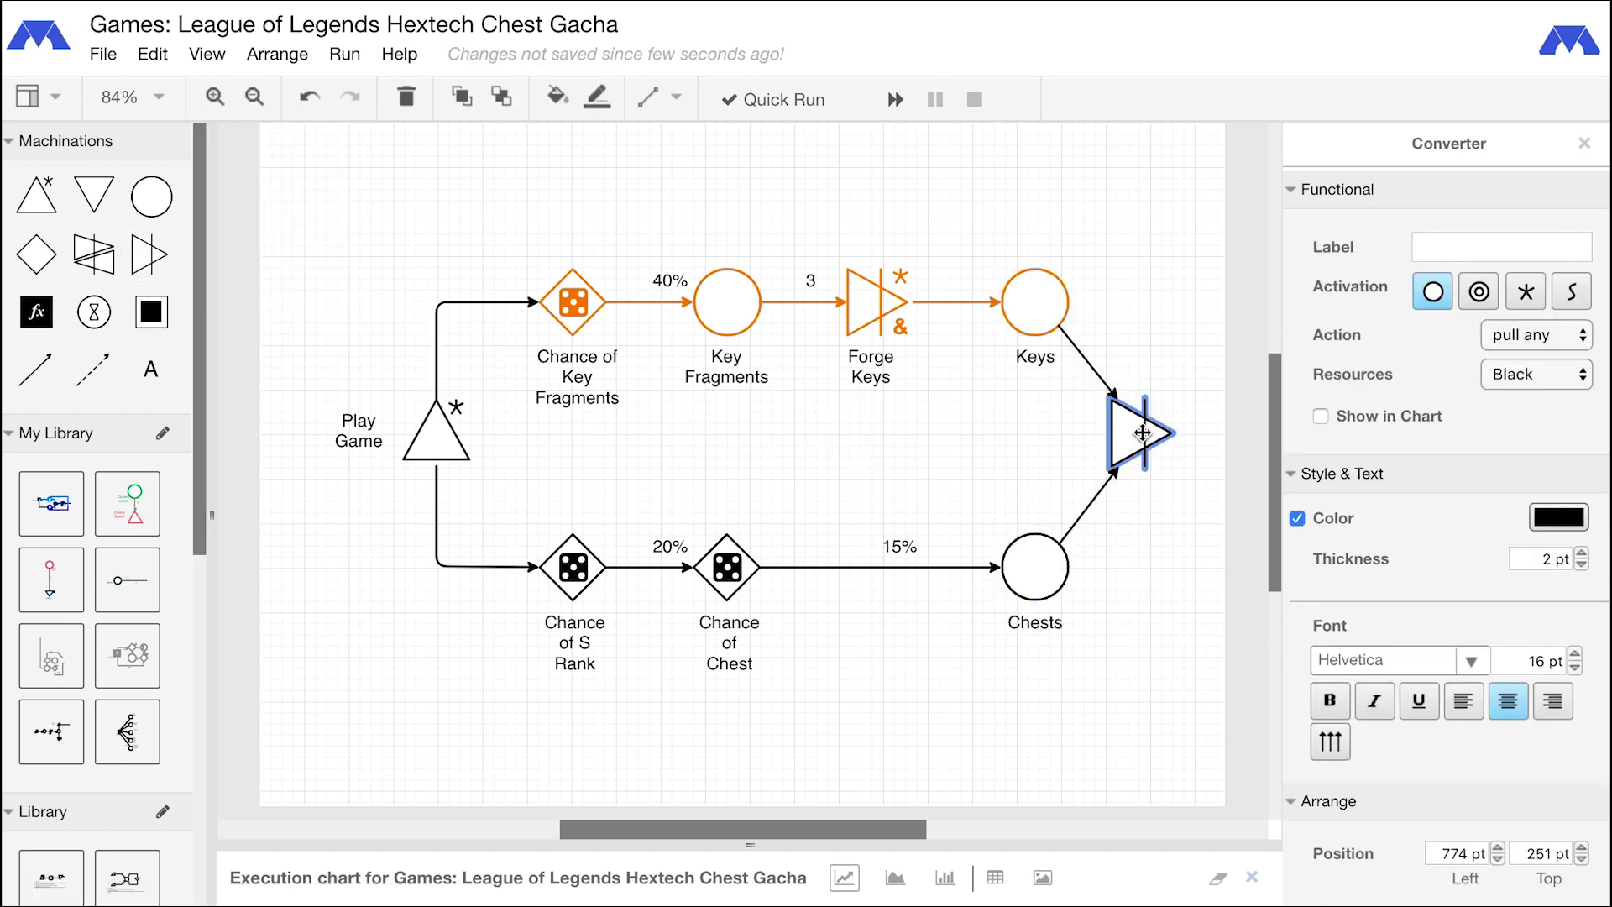
left_click(1526, 291)
left_click(1535, 333)
type("Open")
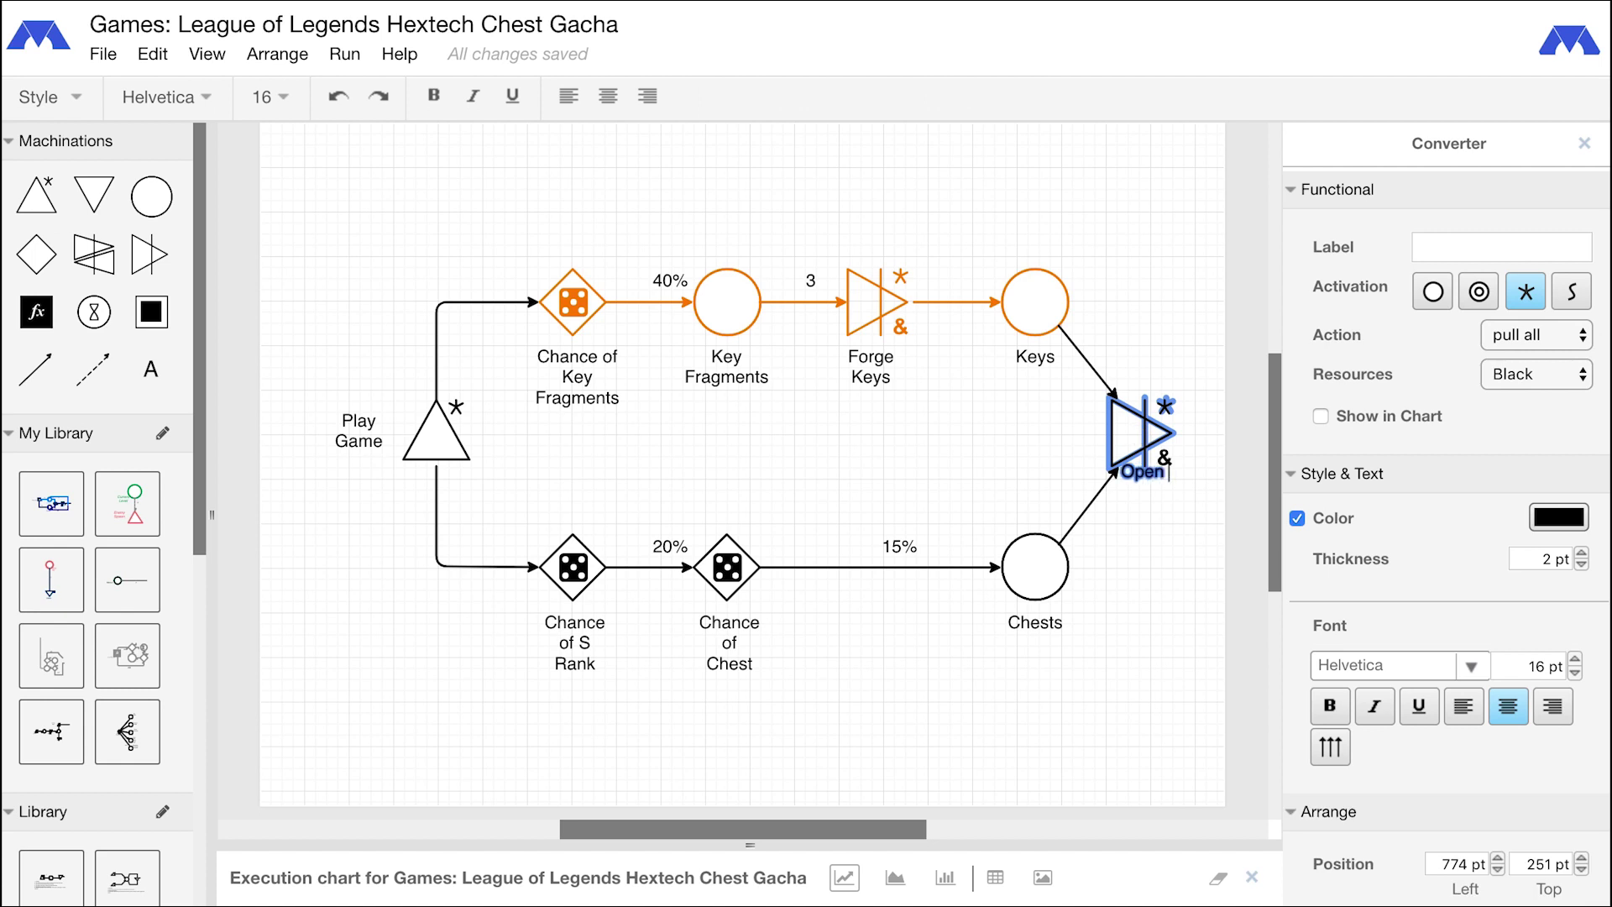
type(" Chest")
left_click(1160, 575)
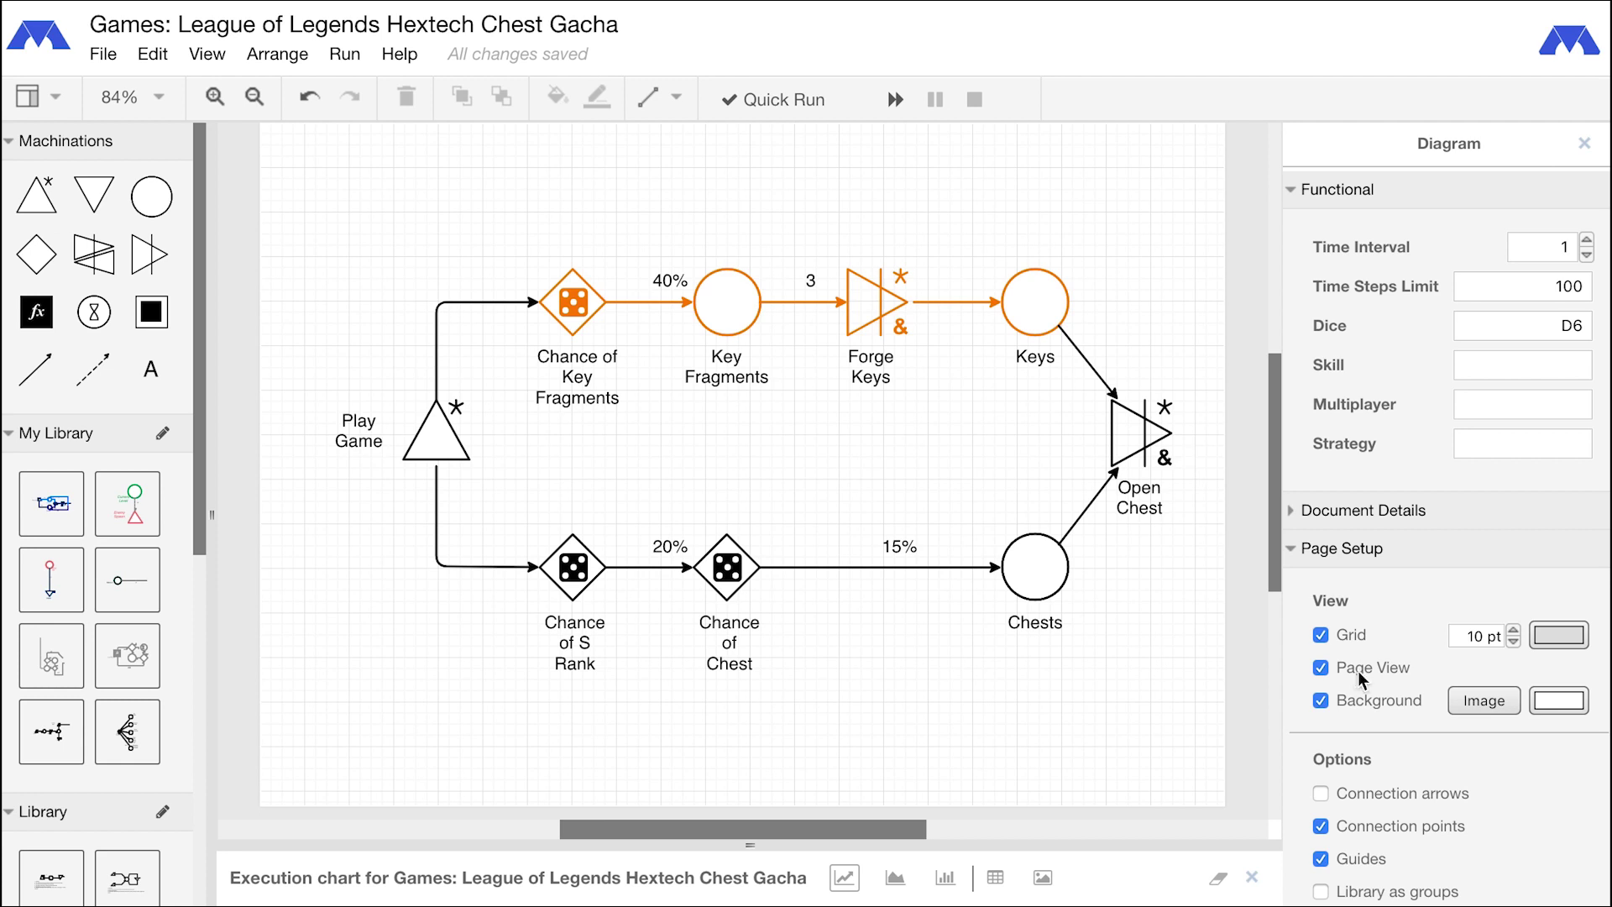
Turn off Page View, insert the LoL-drop-rates loot structure, and connect Open Chest to Drop Chance
left_click(1321, 668)
left_click_drag(838, 832, 945, 856)
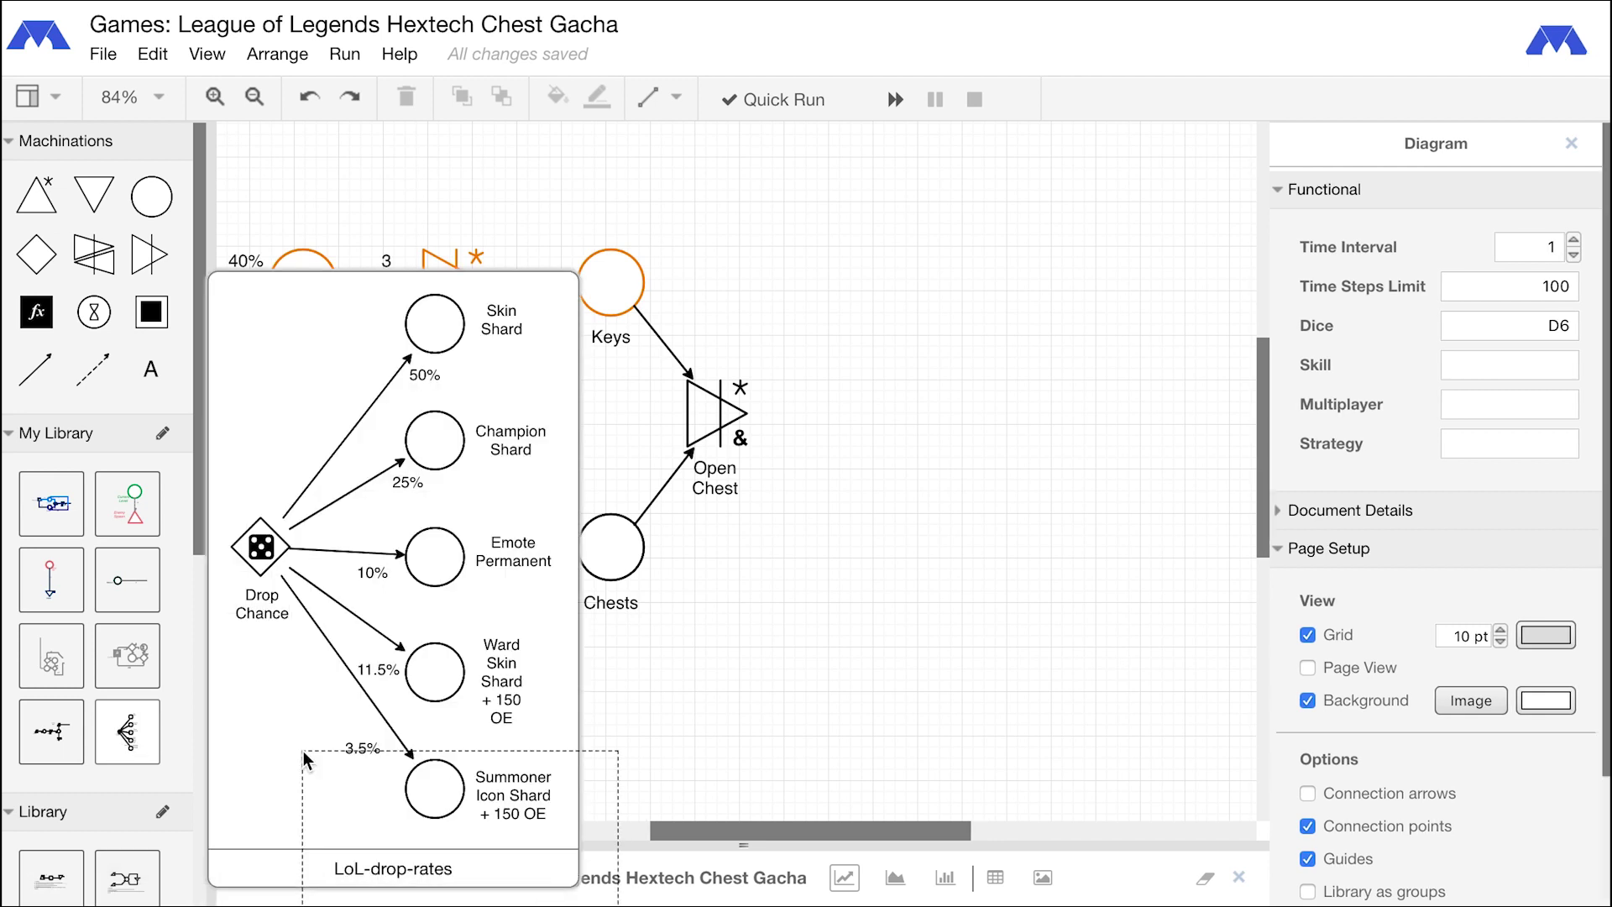
mouse_move(135, 728)
left_mouse_down()
mouse_move(830, 524)
mouse_move(780, 173)
left_mouse_up()
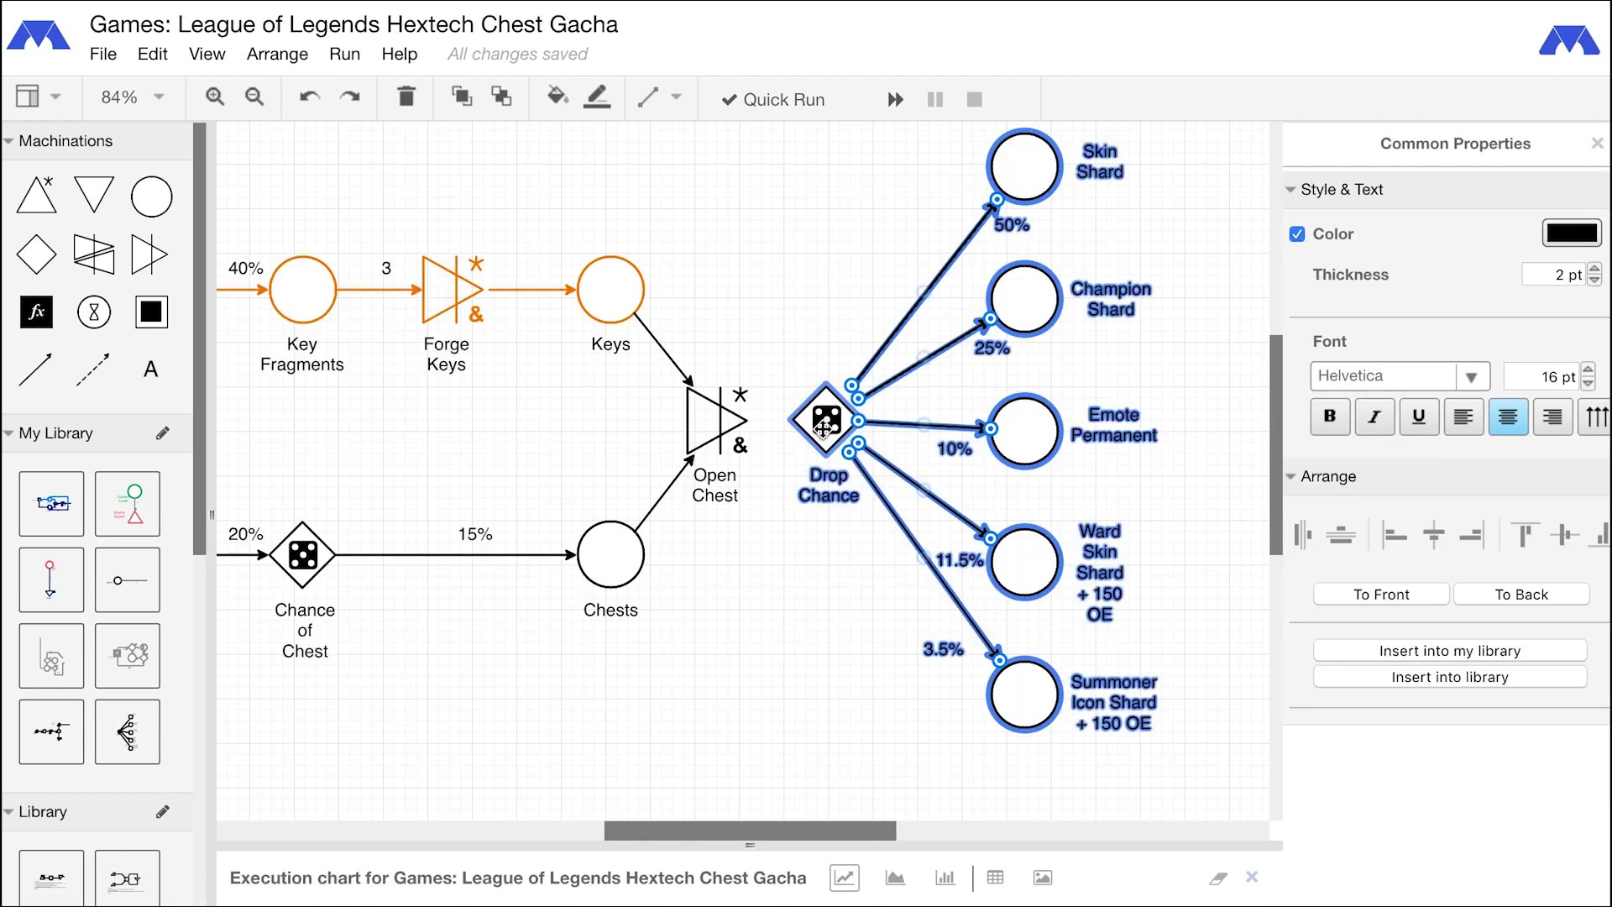
left_click(753, 429)
left_click_drag(751, 428, 822, 425)
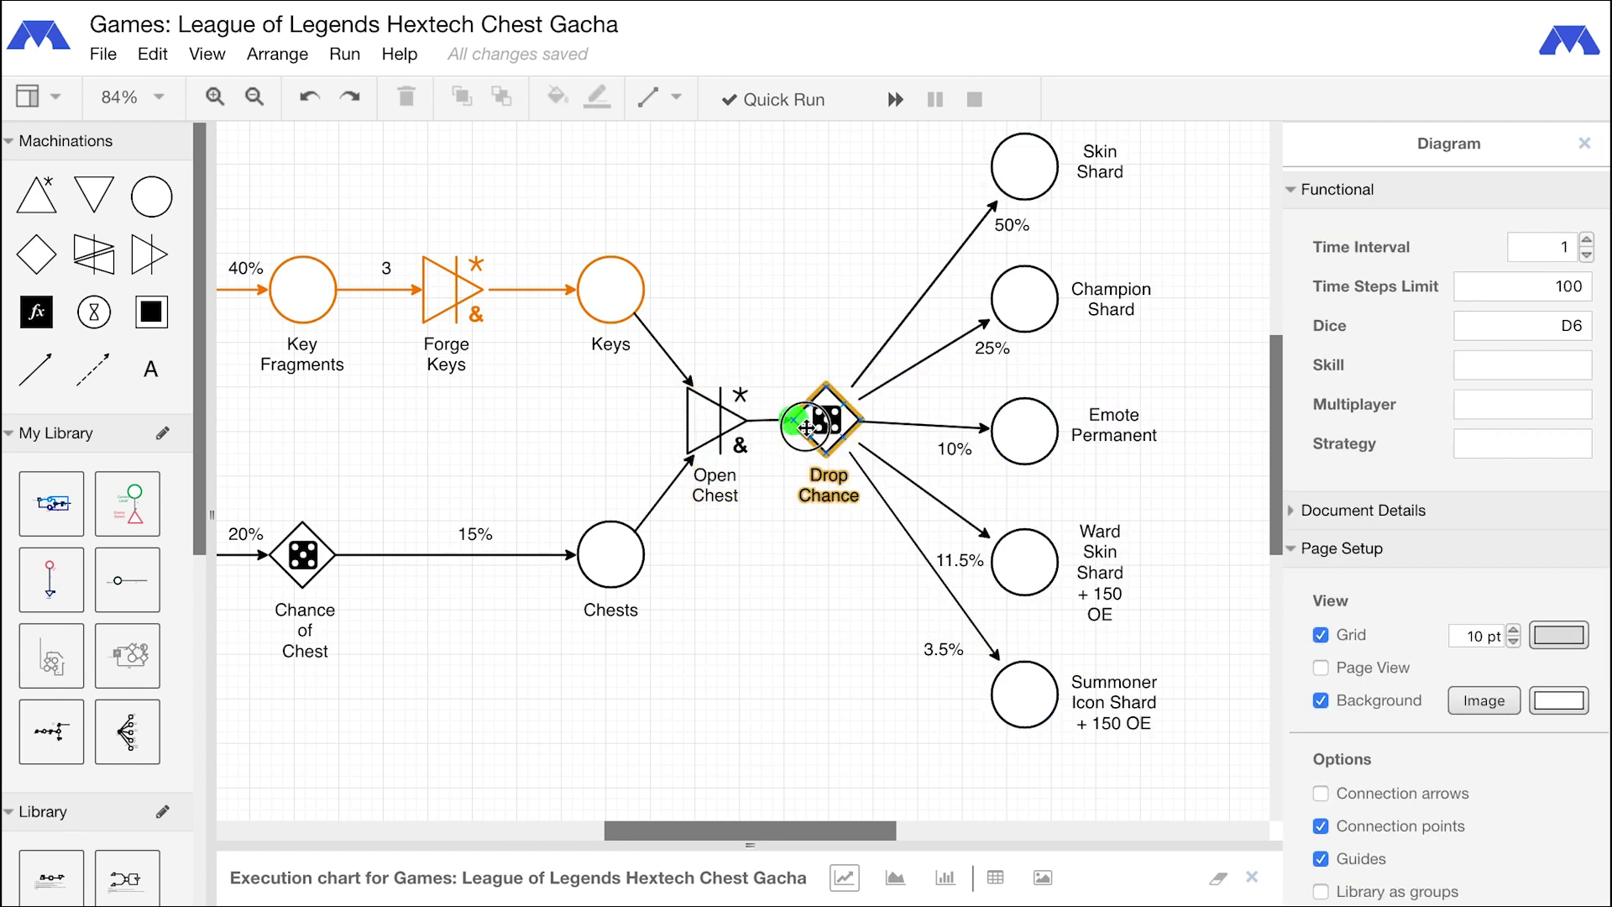
left_click(793, 424)
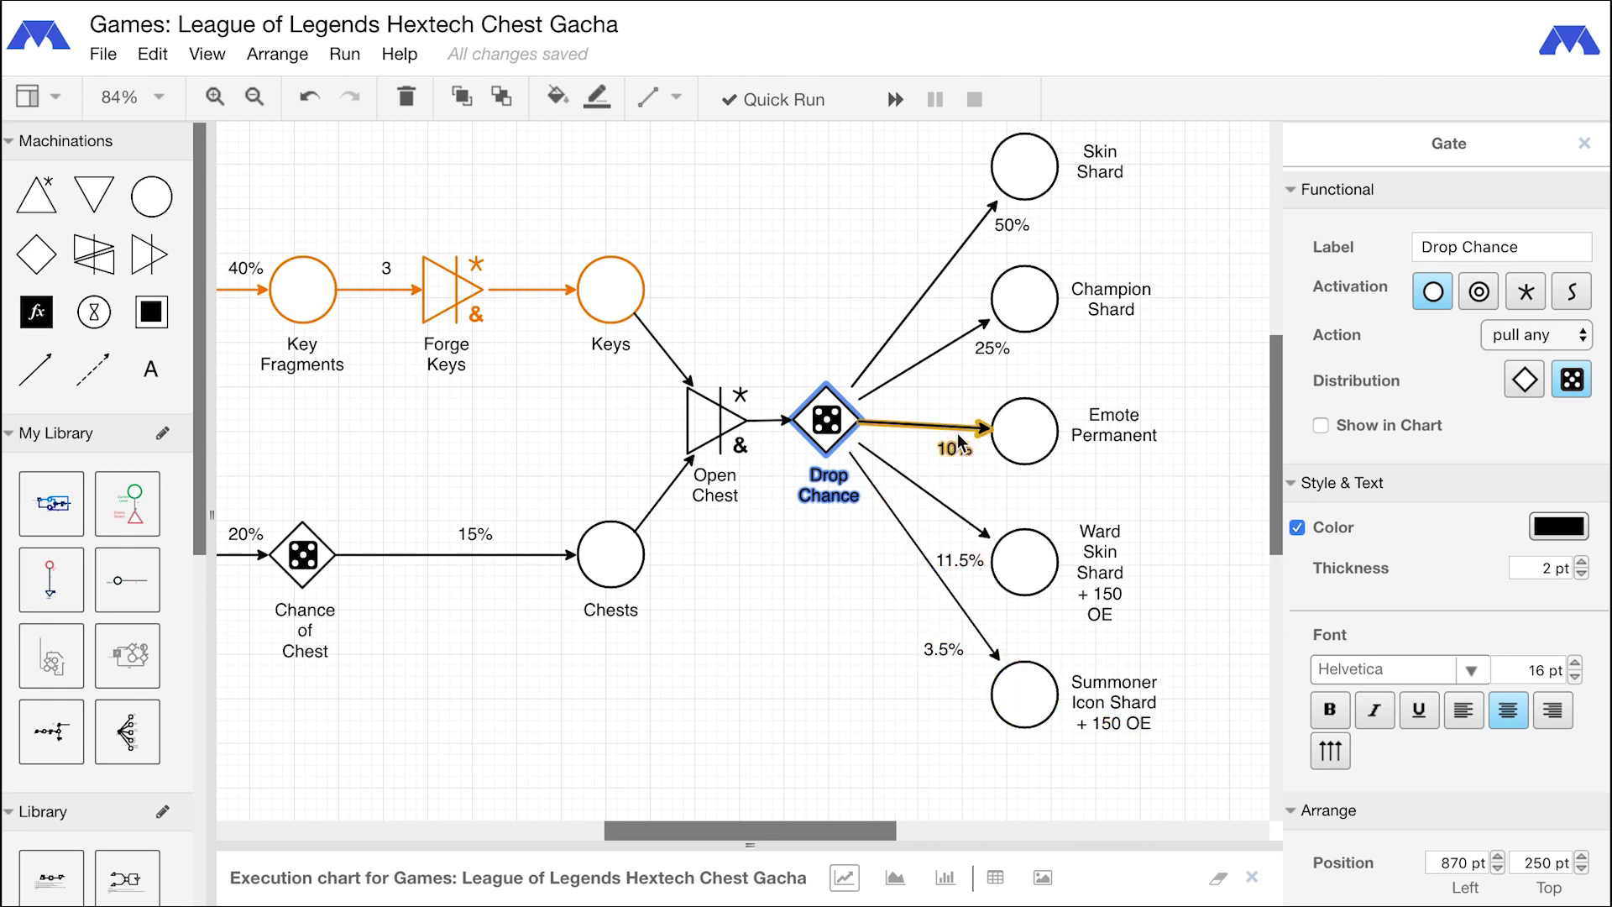
Switch to Interactive Run and play the diagram to step 50
left_click(795, 438)
scroll(794, 438, "down", 2)
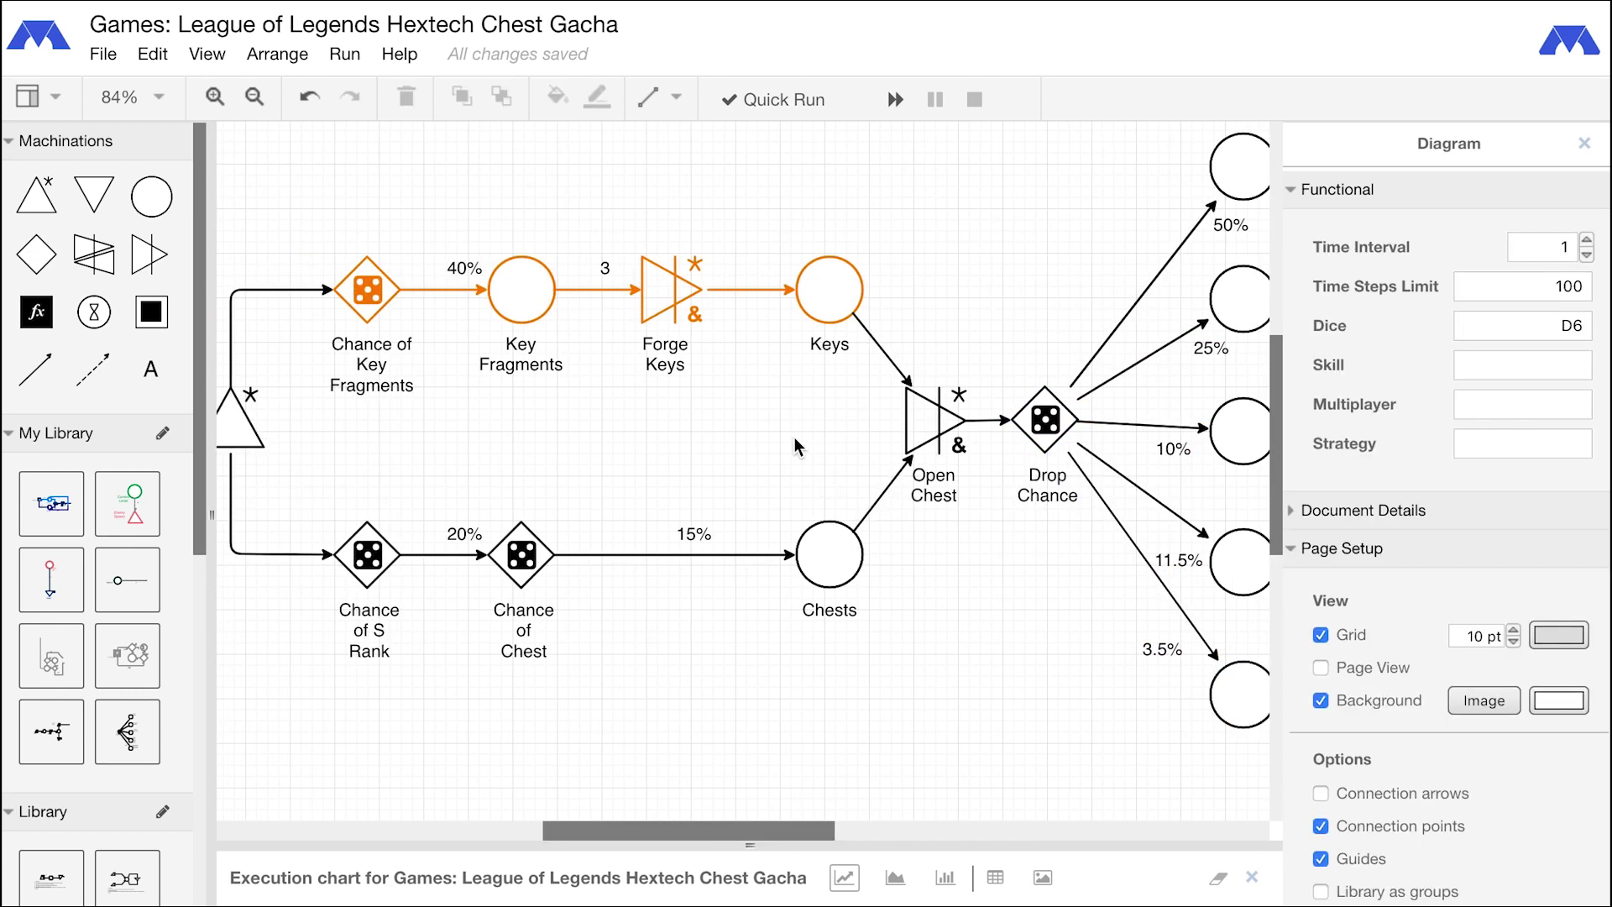
scroll(795, 437, "down", 2)
left_click(728, 101)
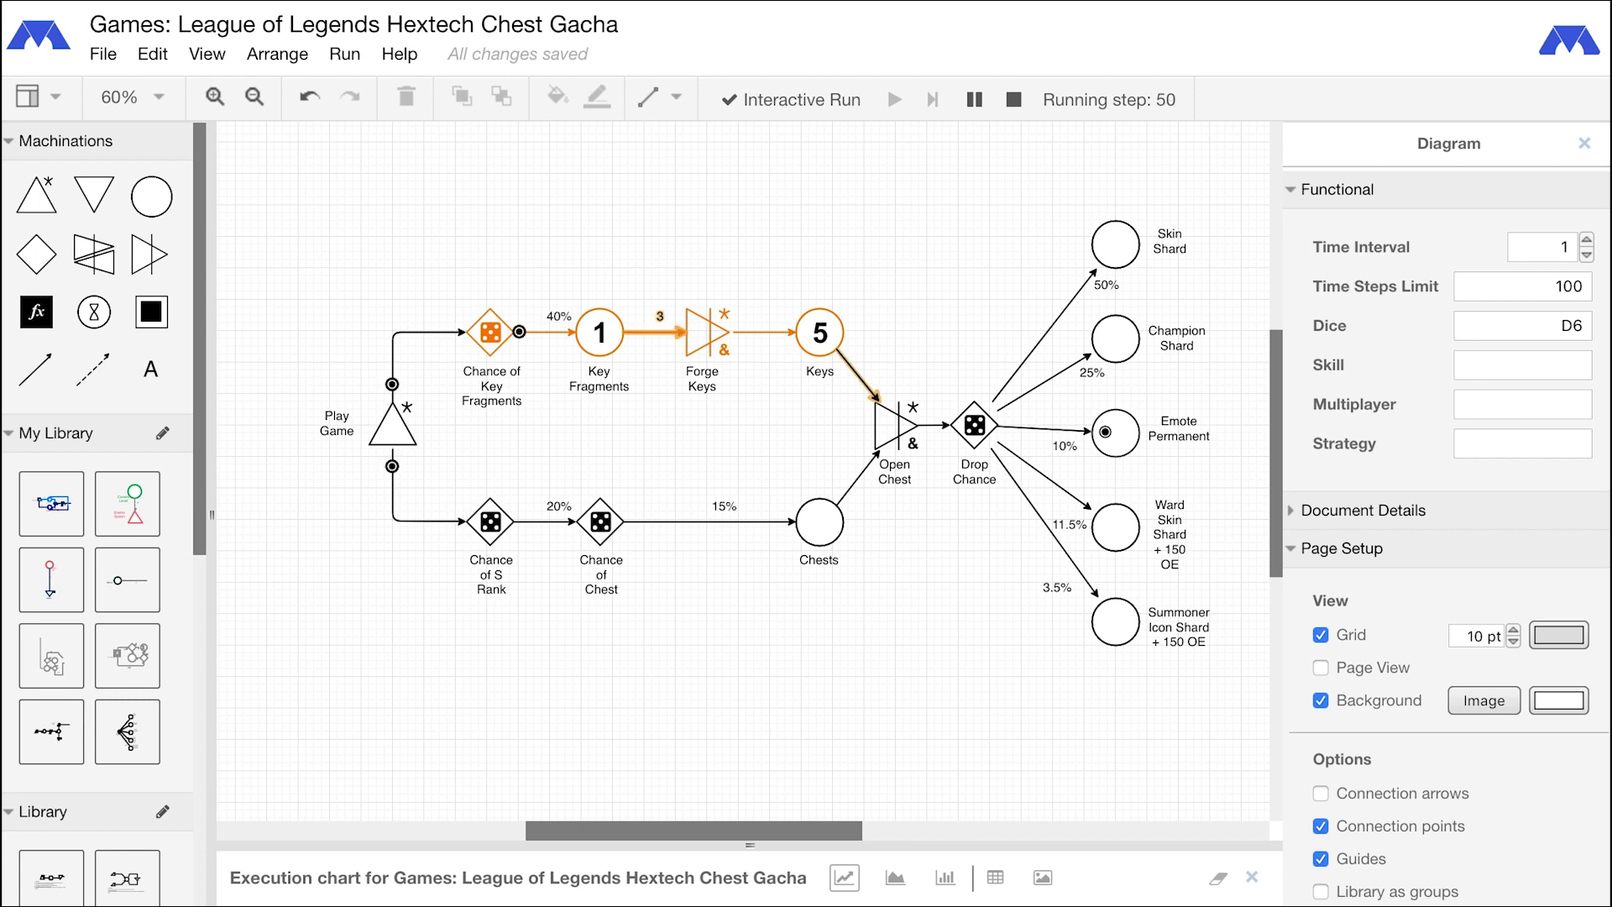
Reset the simulation, switch the run mode to Quick Run, and start a run
left_click(1013, 100)
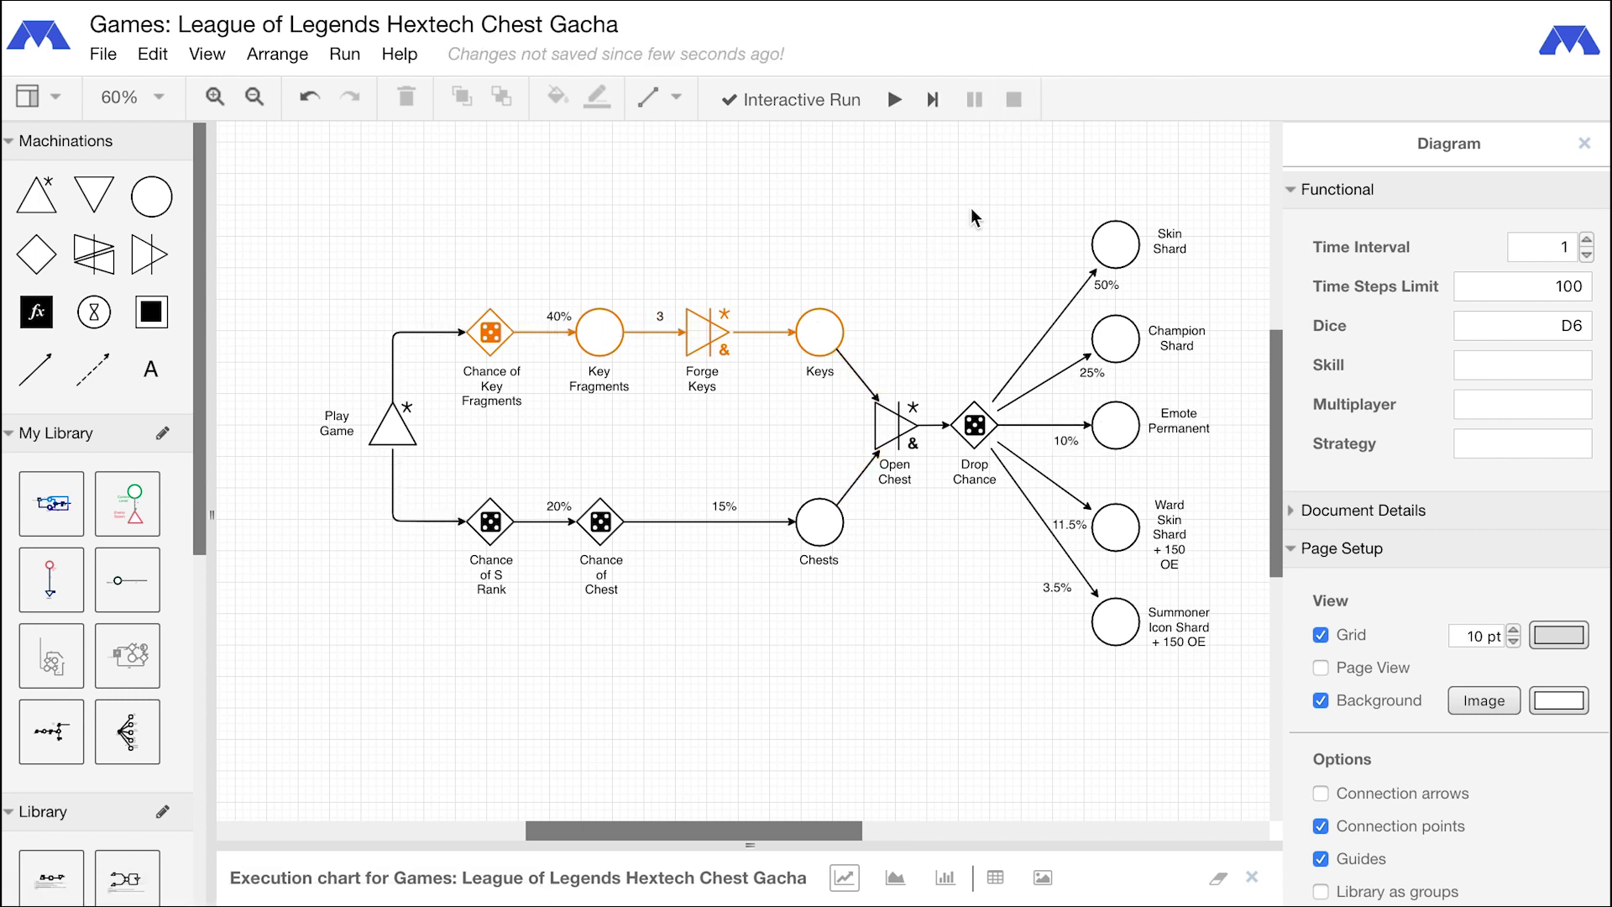
left_click(793, 100)
left_click(792, 173)
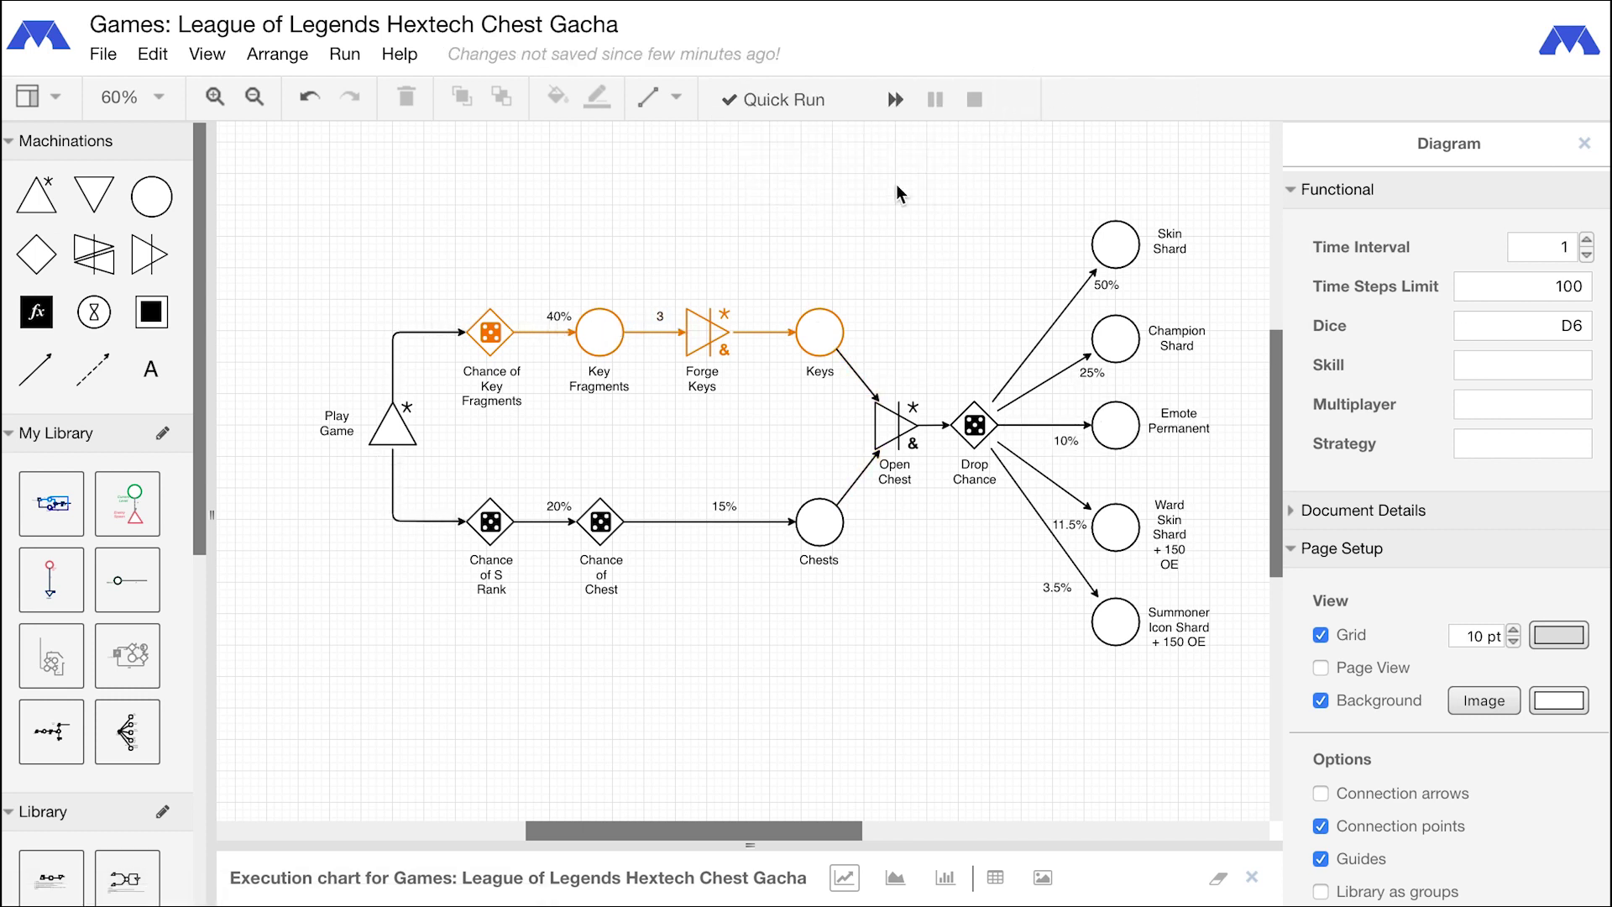
left_click(897, 99)
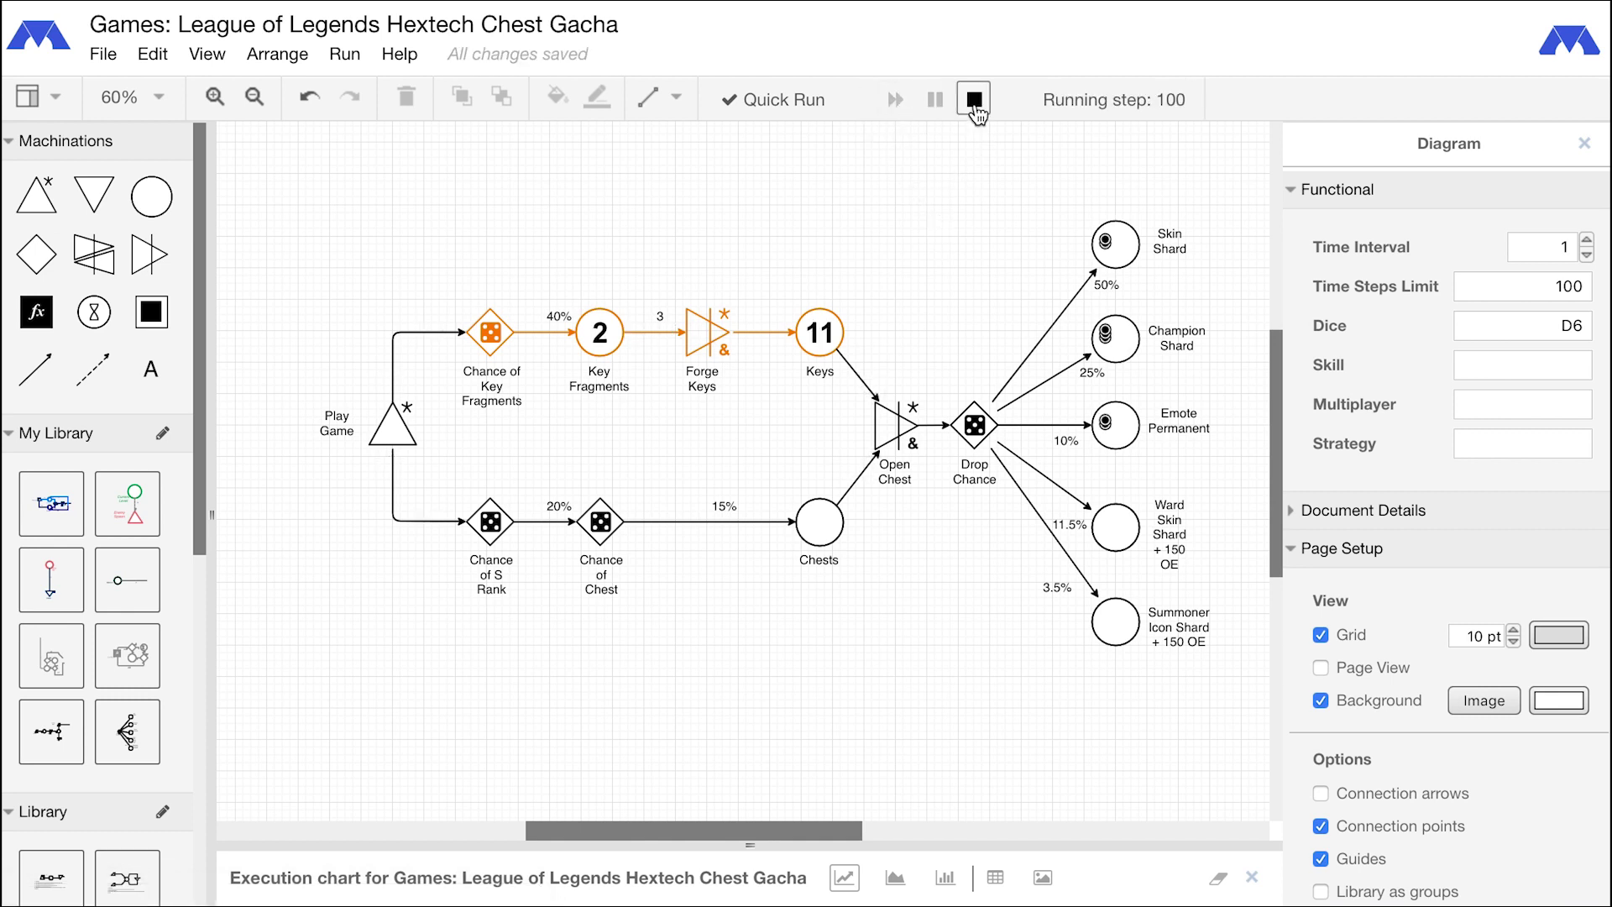
Stop the run, change Time Steps Limit to 1000, and rerun the simulation
left_click(974, 99)
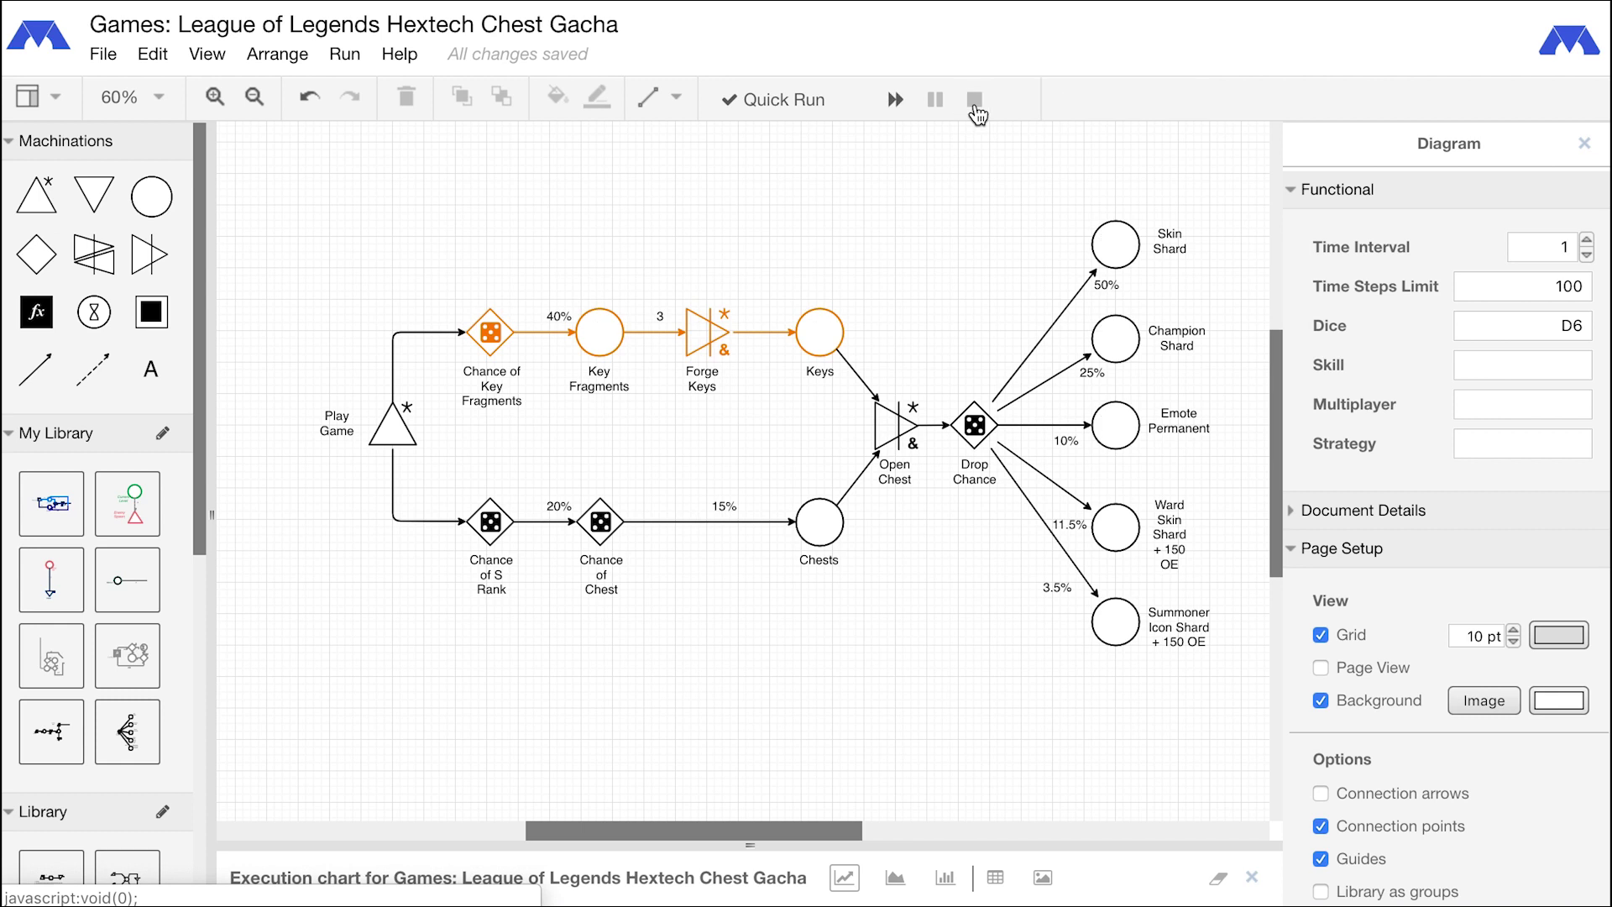
double_click(1568, 286)
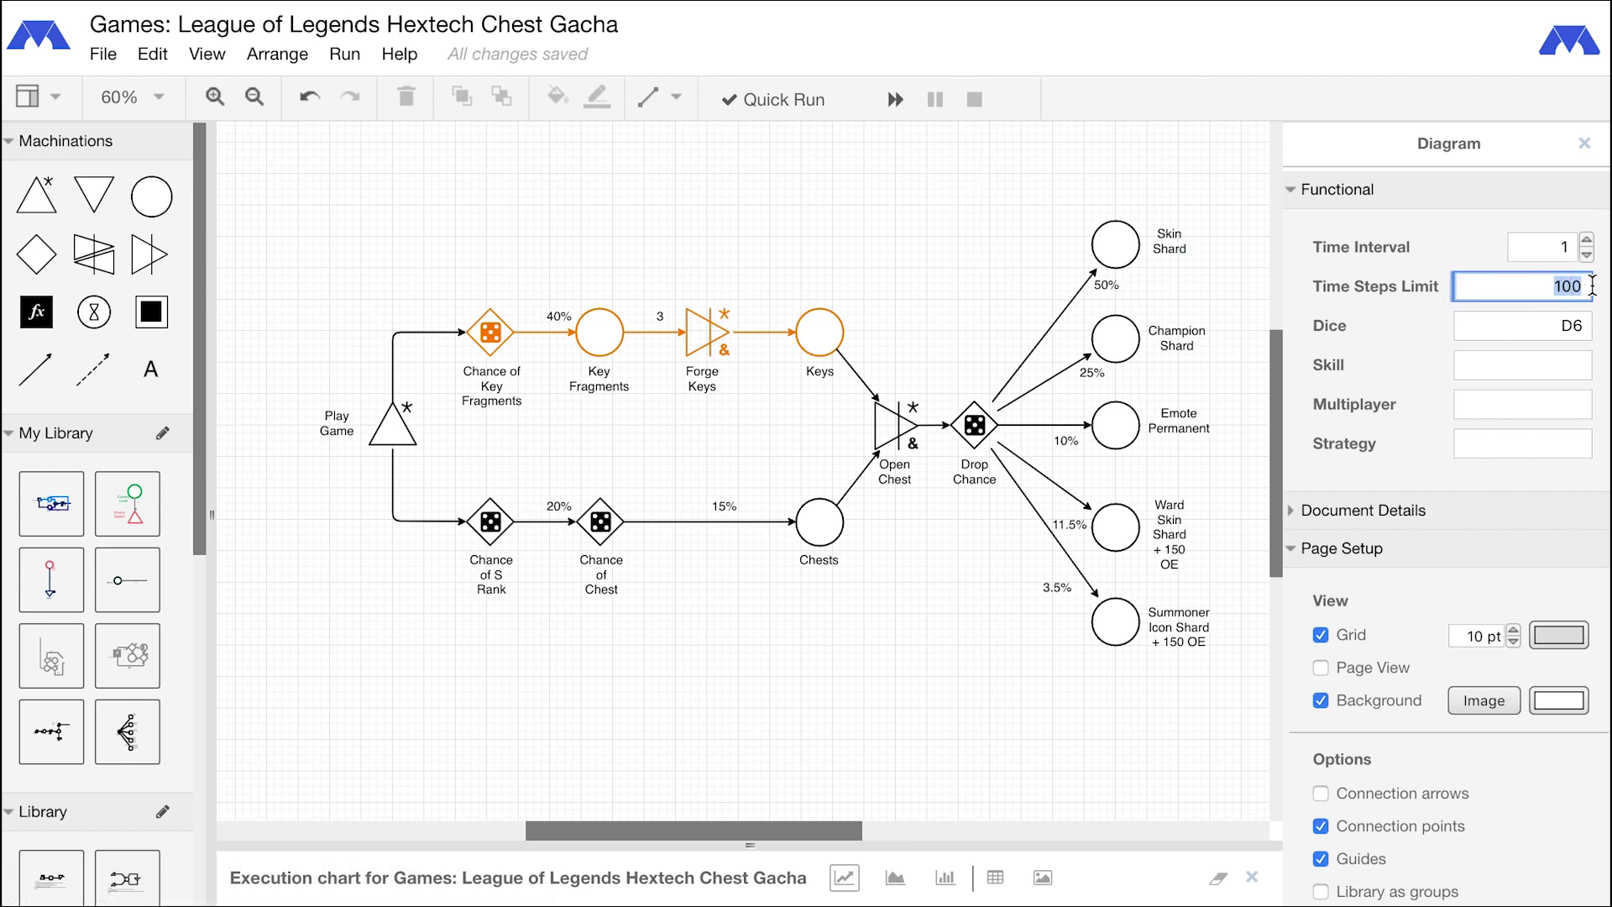
type("10")
left_click(896, 99)
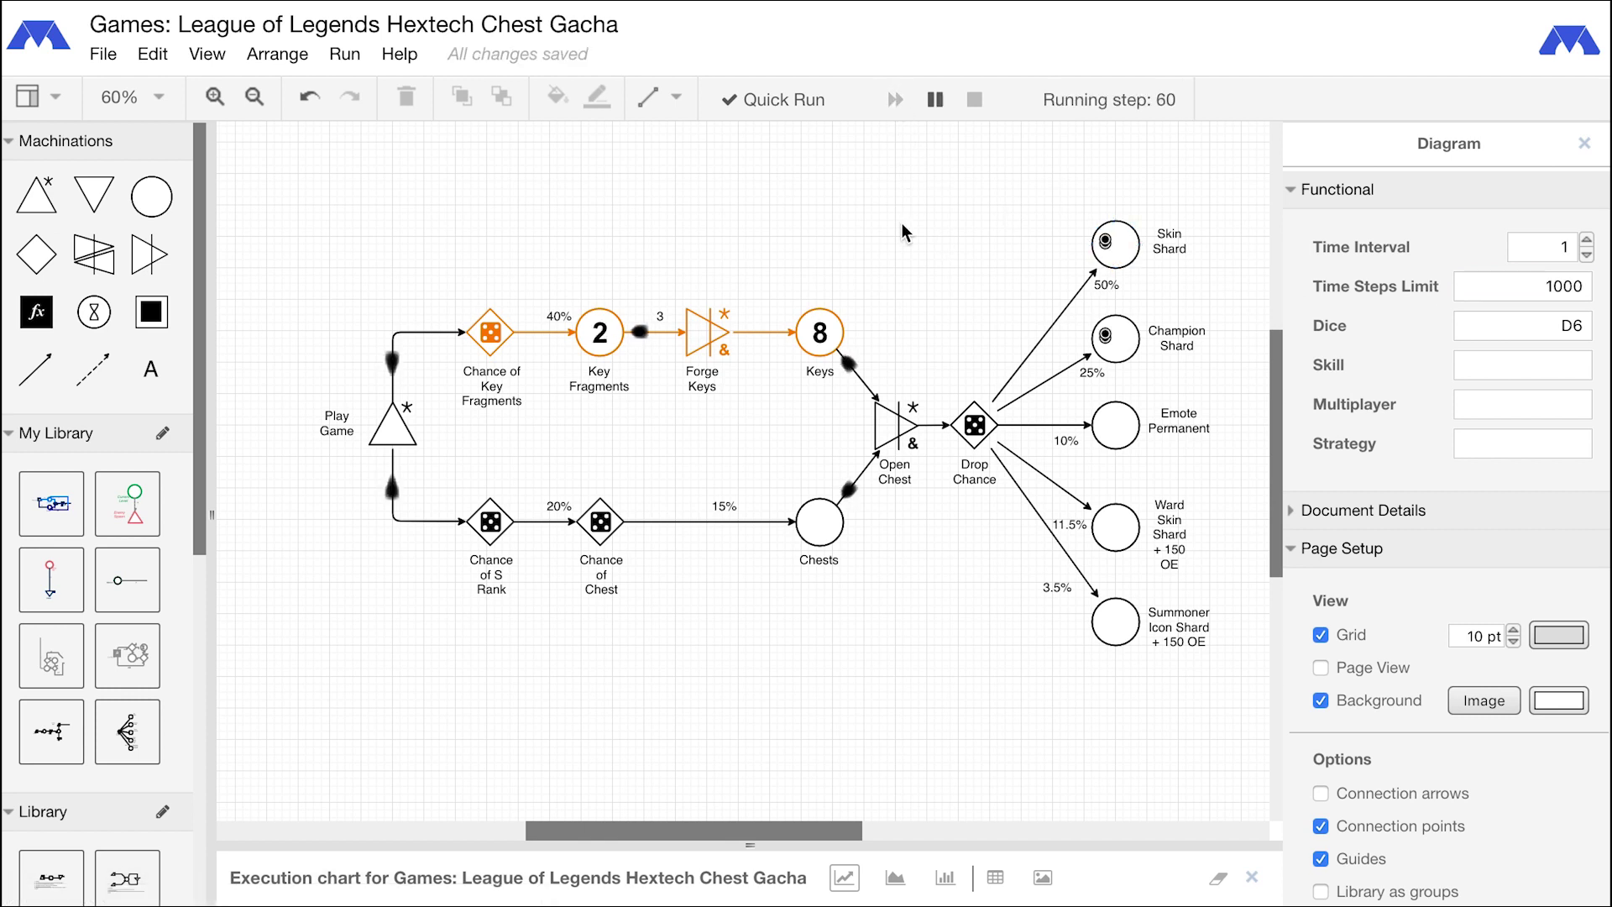